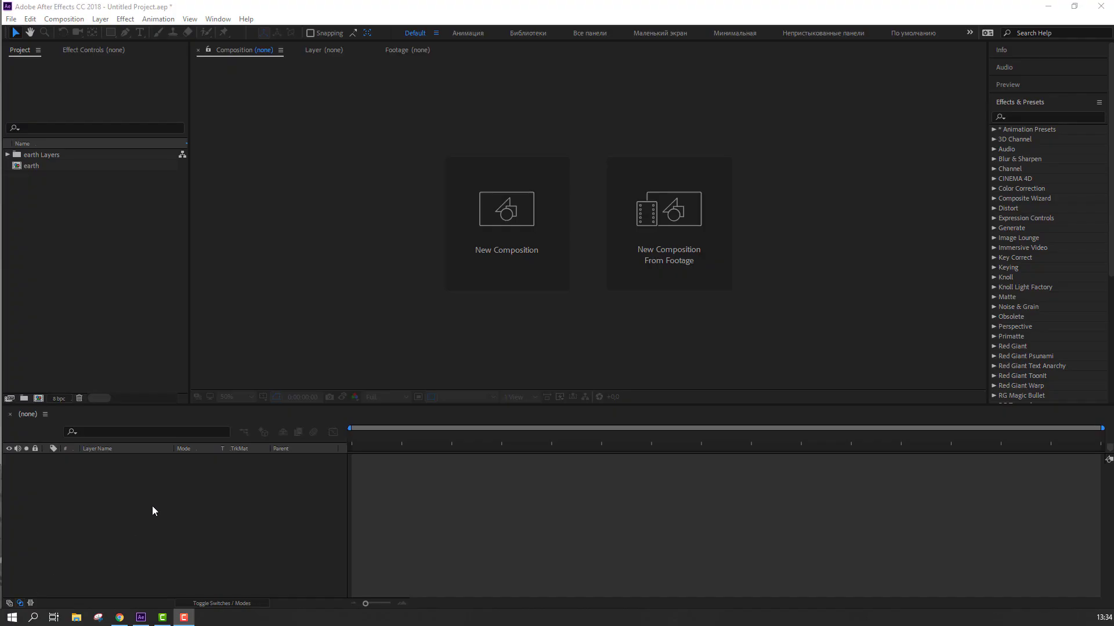
# Open the earth comp, turn off Layer 9, Layer 8, green, ace and cloud, then select ground1.
pyautogui.click(34, 167)
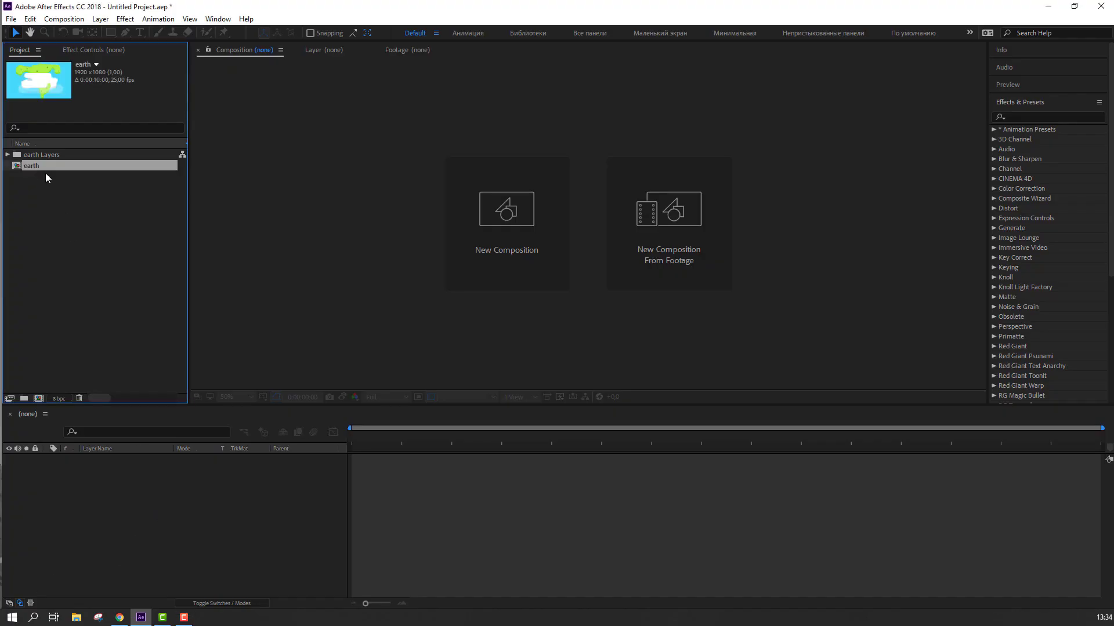
pyautogui.doubleClick(42, 167)
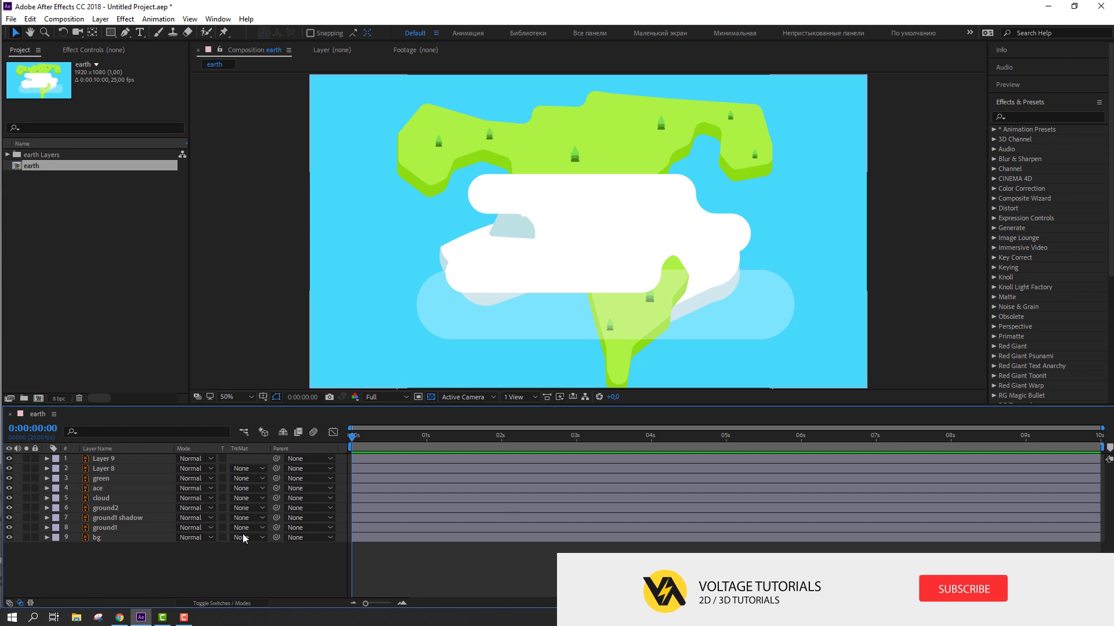
pyautogui.click(9, 459)
pyautogui.click(9, 469)
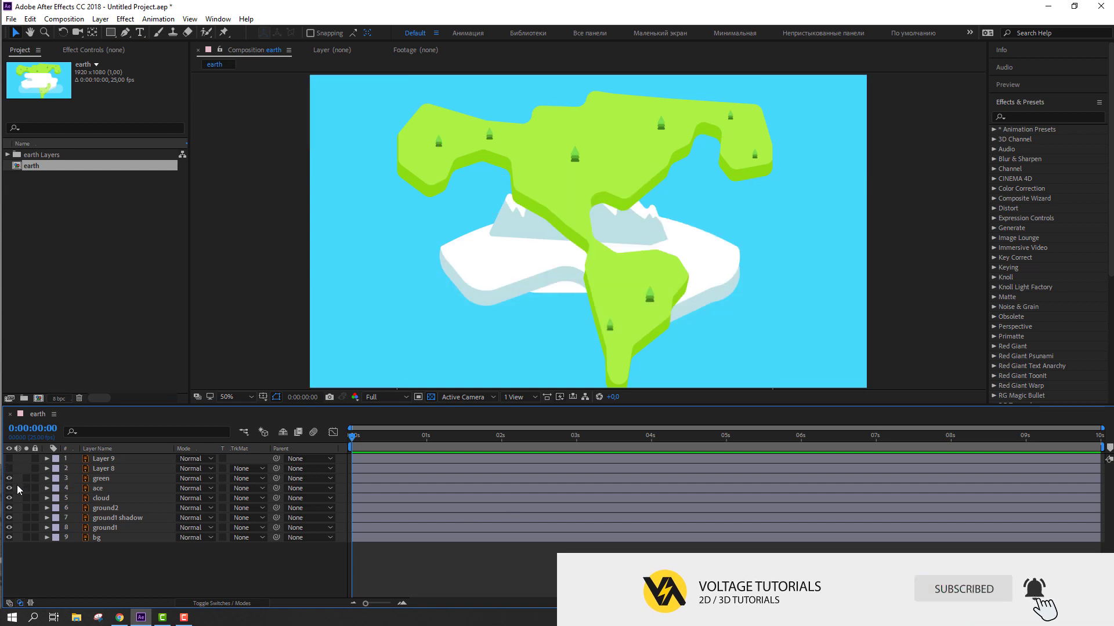
pyautogui.click(8, 478)
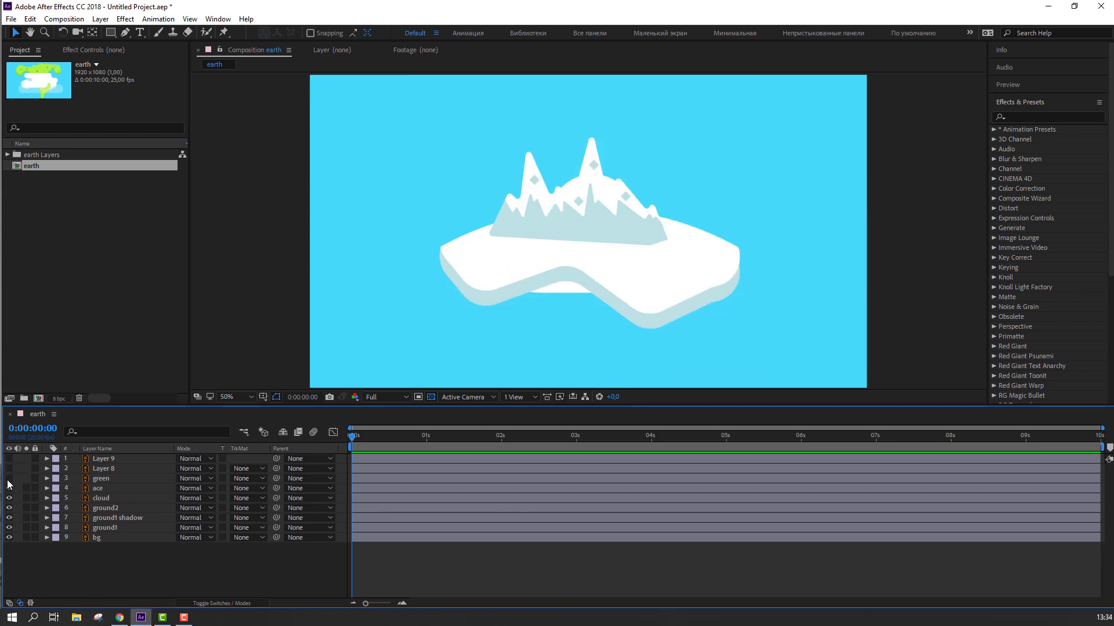
pyautogui.click(9, 489)
pyautogui.click(9, 499)
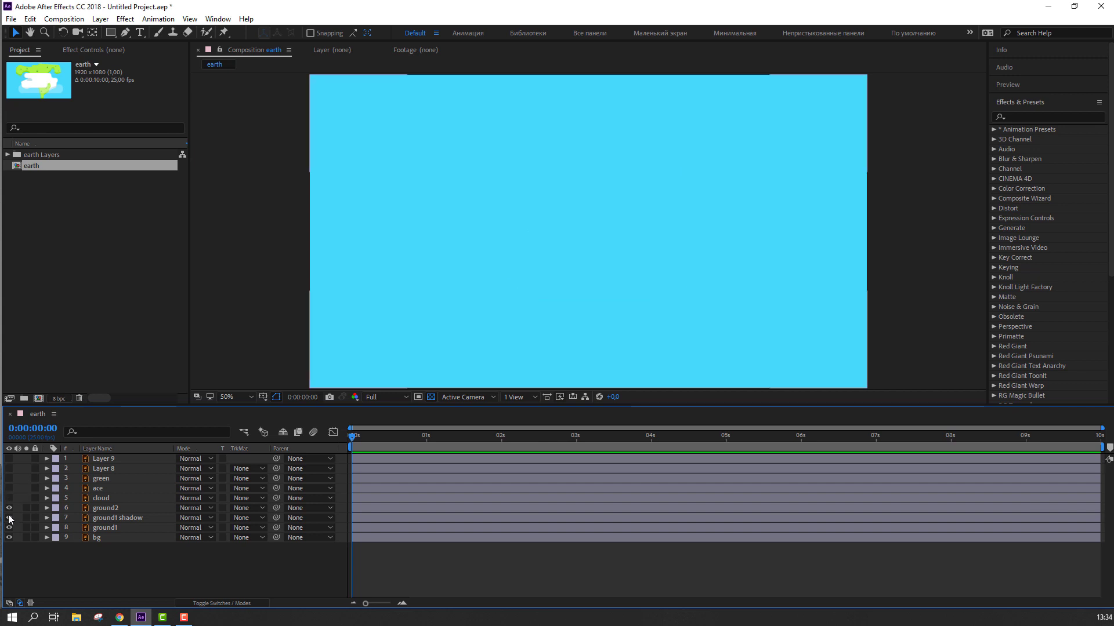
pyautogui.moveTo(102, 528); pyautogui.dragTo(103, 518)
# Select ground1, ground1 shadow and ground2 and pre-compose them as the new earth_circle comp.
pyautogui.keyDown('ctrl'); pyautogui.click(102, 528); pyautogui.keyUp('ctrl')
pyautogui.keyDown('ctrl'); pyautogui.click(102, 508); pyautogui.keyUp('ctrl')
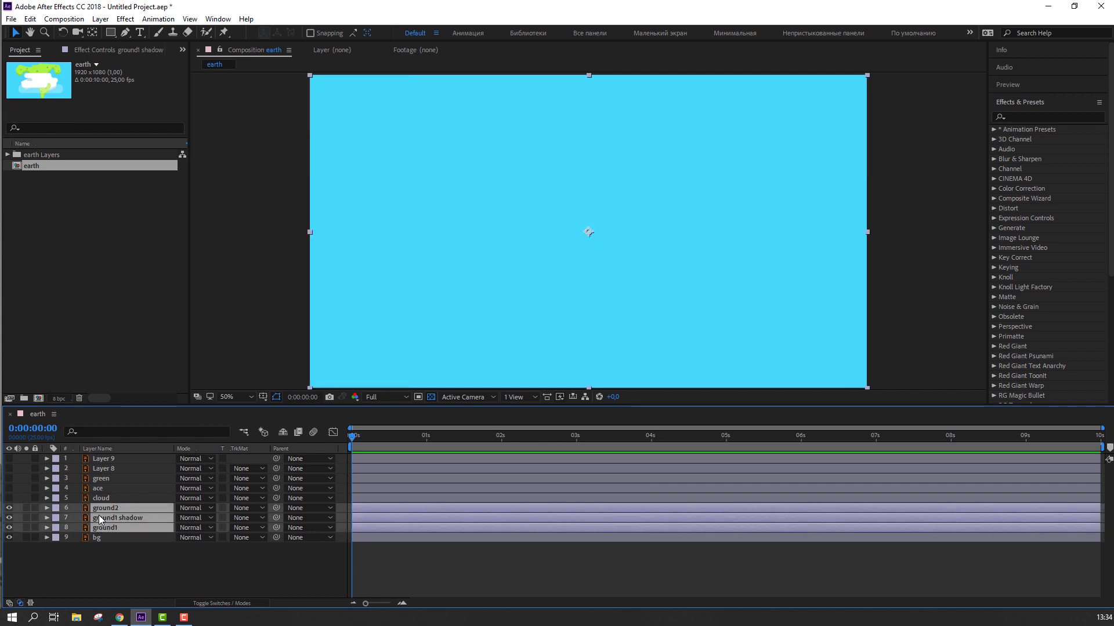
pyautogui.rightClick(103, 517)
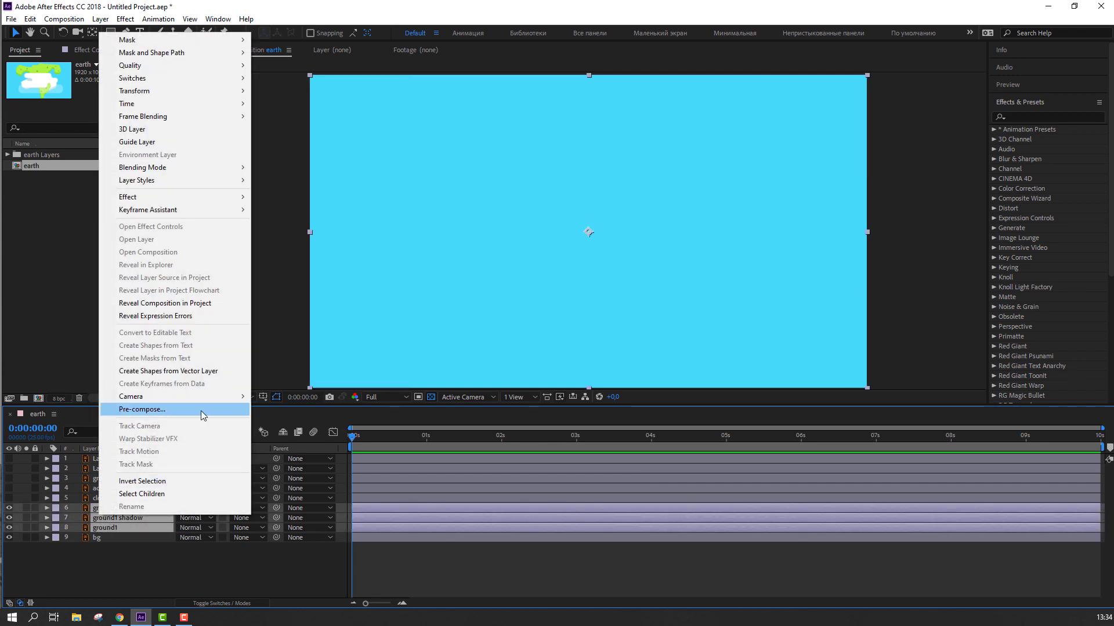
pyautogui.click(203, 410)
pyautogui.moveTo(401, 292); pyautogui.dragTo(446, 293)
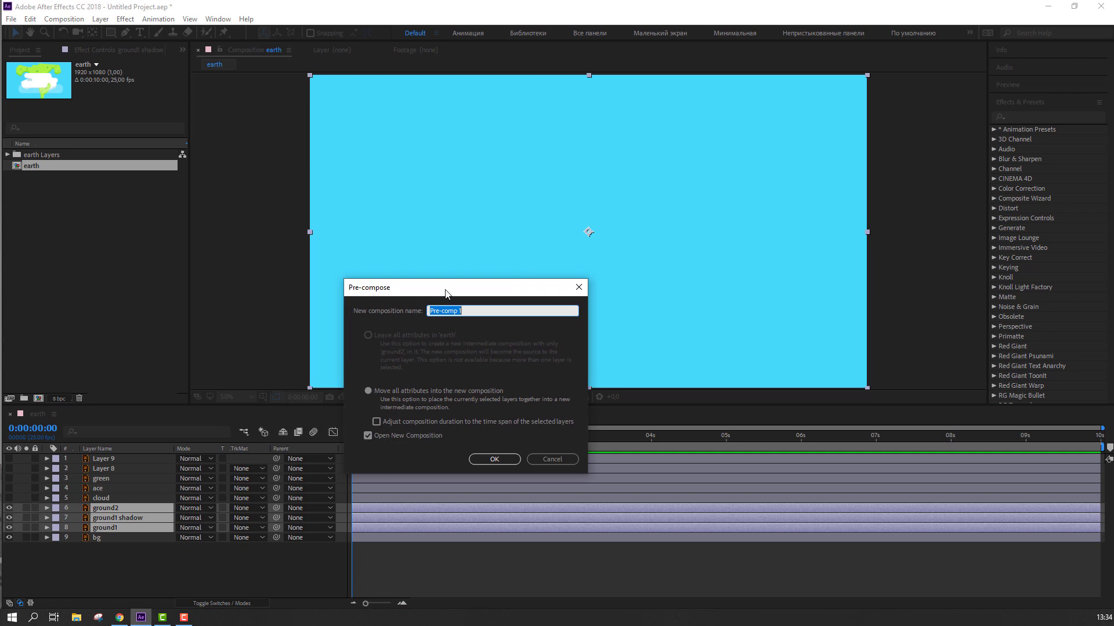
pyautogui.write('earth_circle')
pyautogui.click(498, 461)
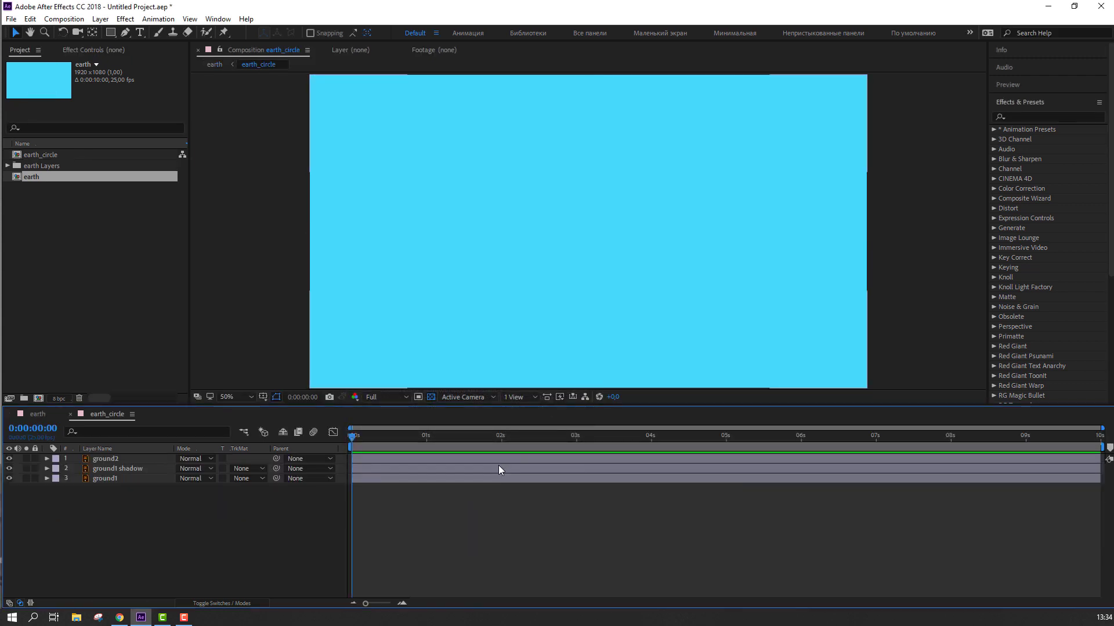
# In the earth comp, draw a circular ellipse mask on the earth_circle layer.
pyautogui.click(38, 415)
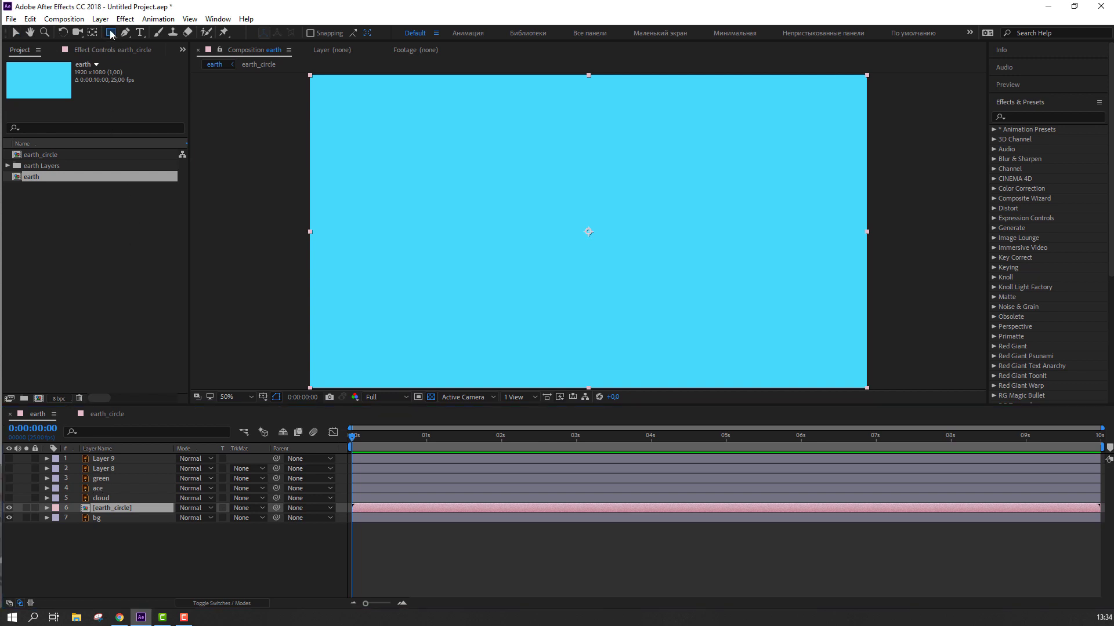
pyautogui.moveTo(112, 33); pyautogui.dragTo(126, 51)
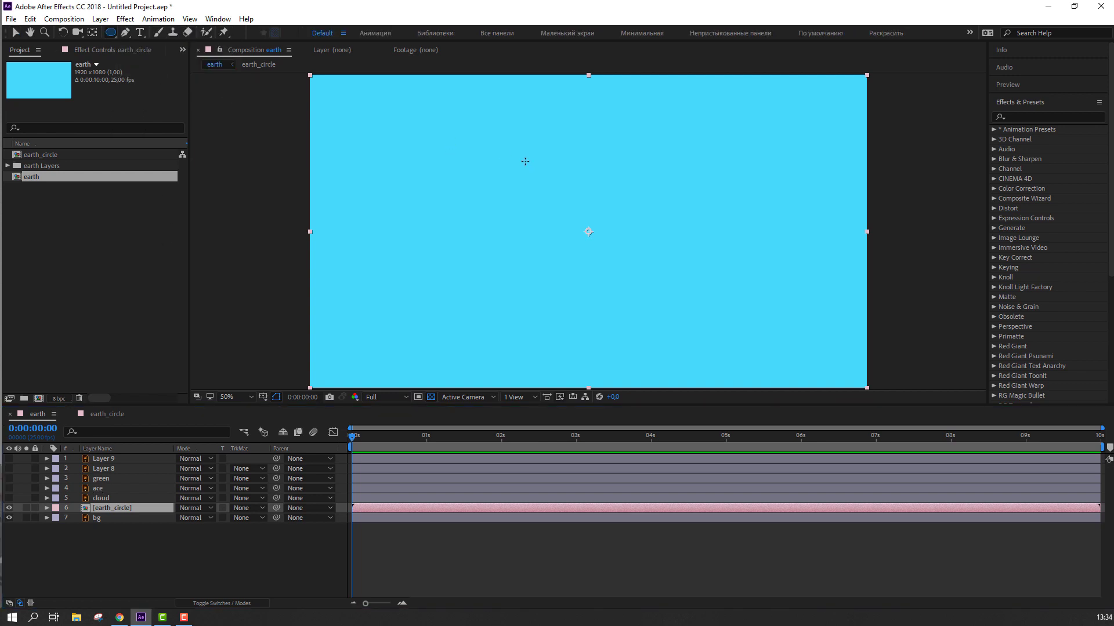
pyautogui.moveTo(512, 157); pyautogui.dragTo(663, 307)
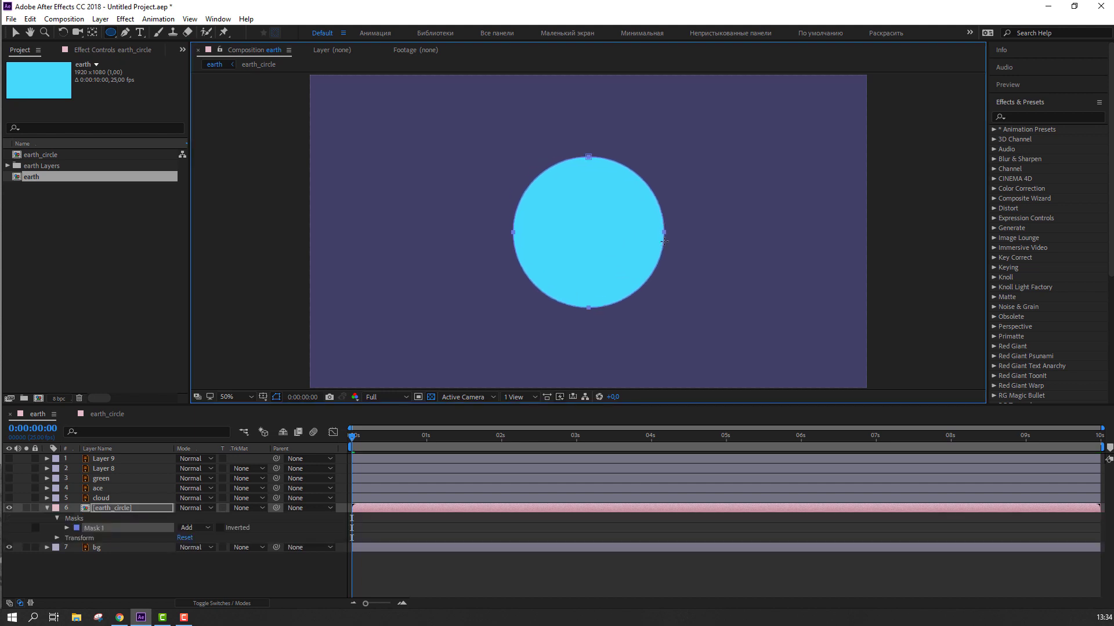
pyautogui.click(20, 35)
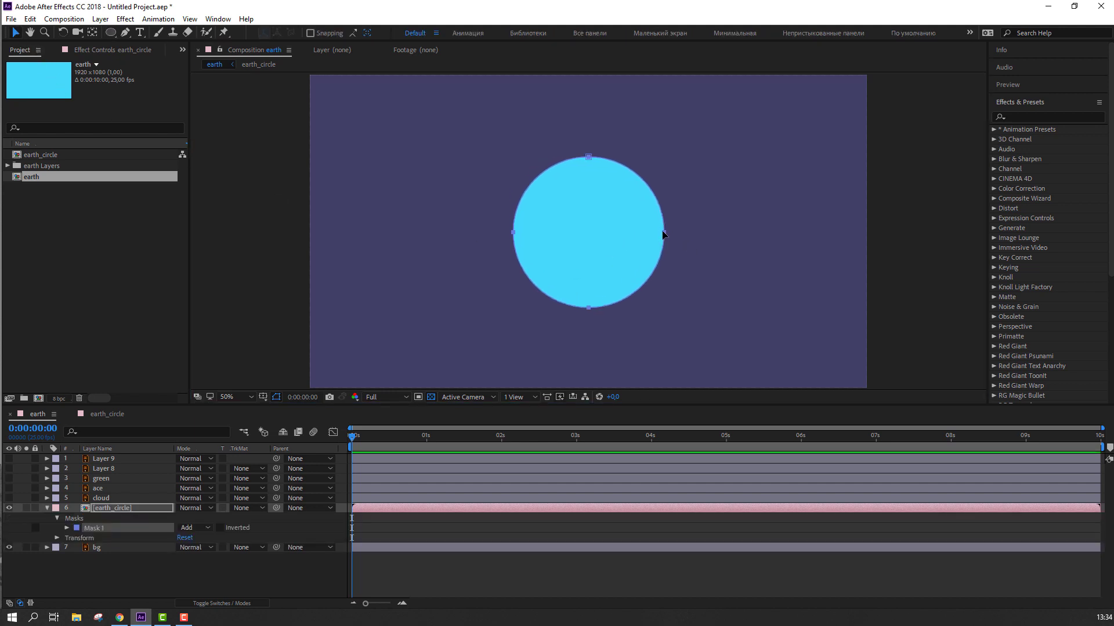
pyautogui.moveTo(665, 236); pyautogui.dragTo(674, 227)
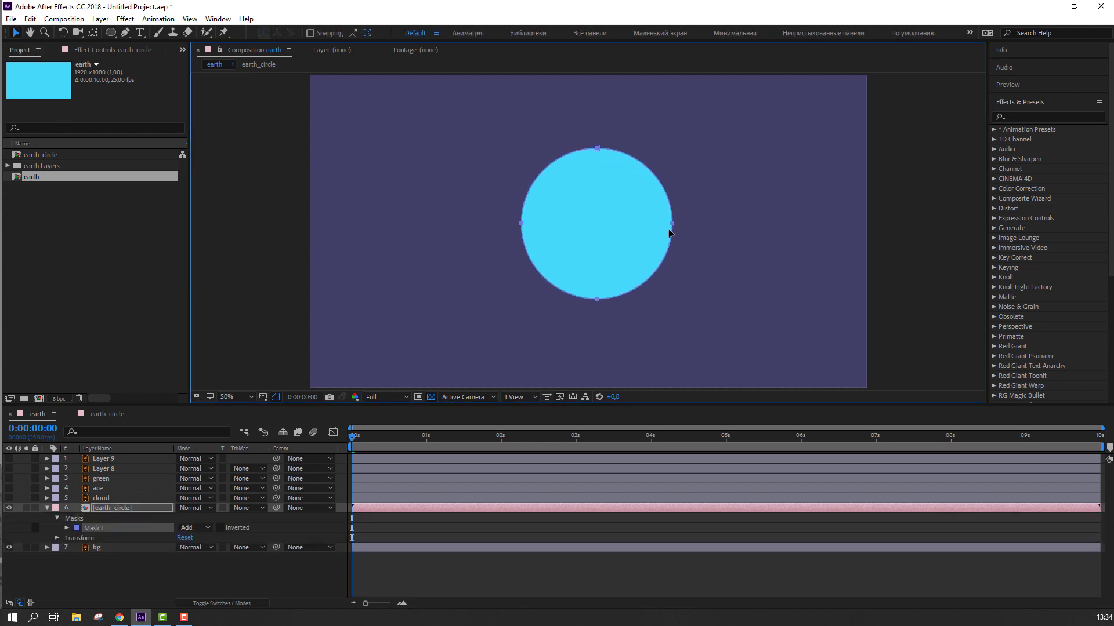
# Centre the circle using the title/action safe guides, lock the bg layer, and return to earth_circle.
pyautogui.click(262, 396)
pyautogui.click(302, 410)
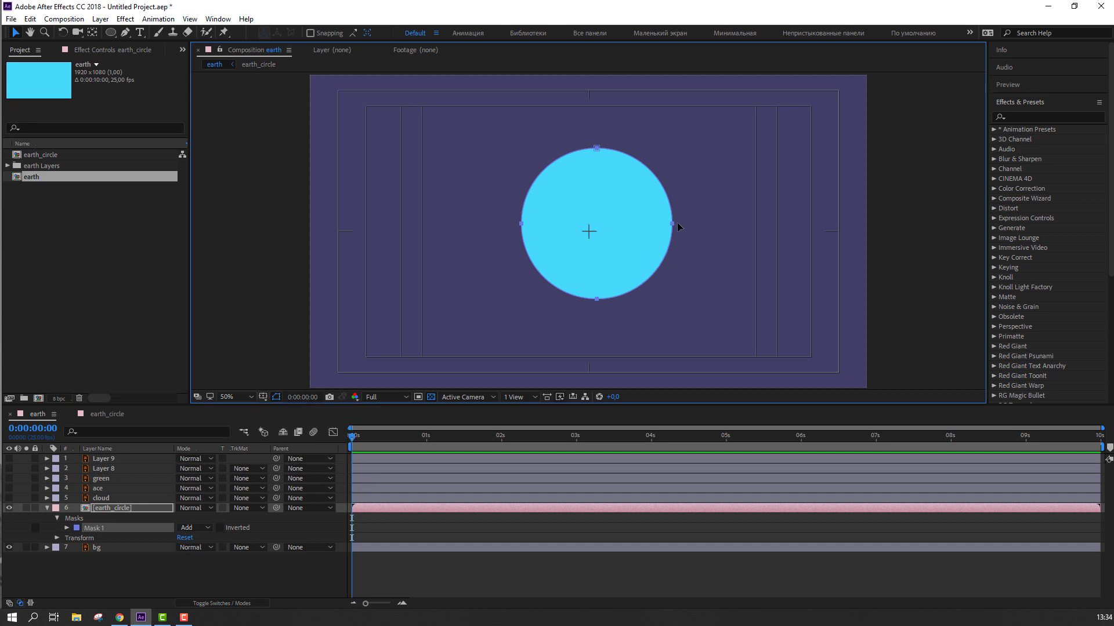
pyautogui.moveTo(678, 223); pyautogui.dragTo(668, 234)
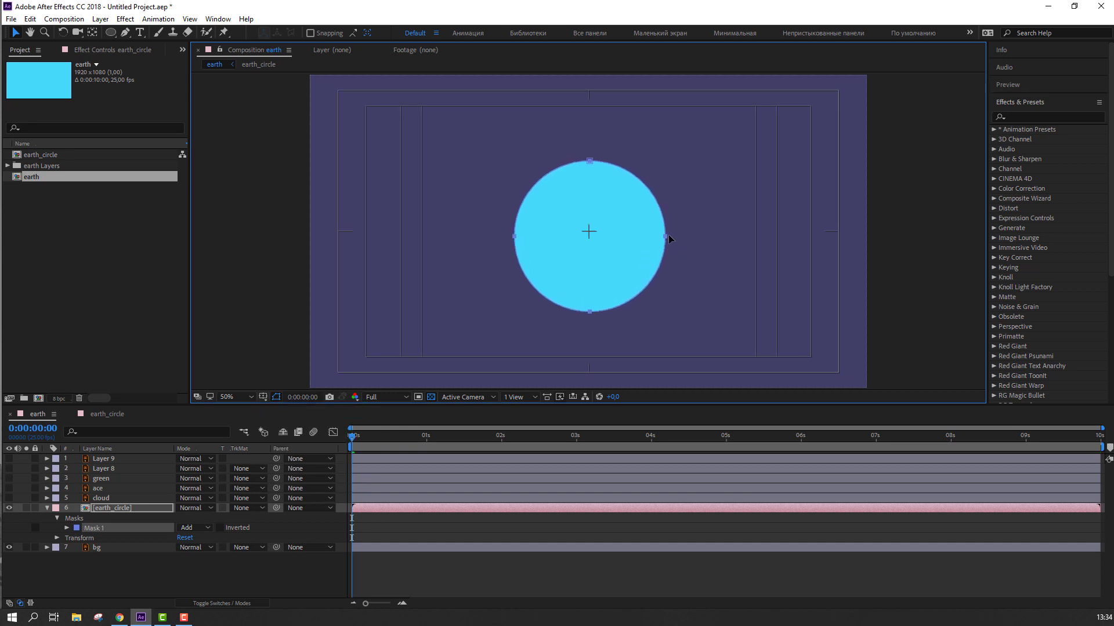
pyautogui.click(47, 508)
pyautogui.click(35, 518)
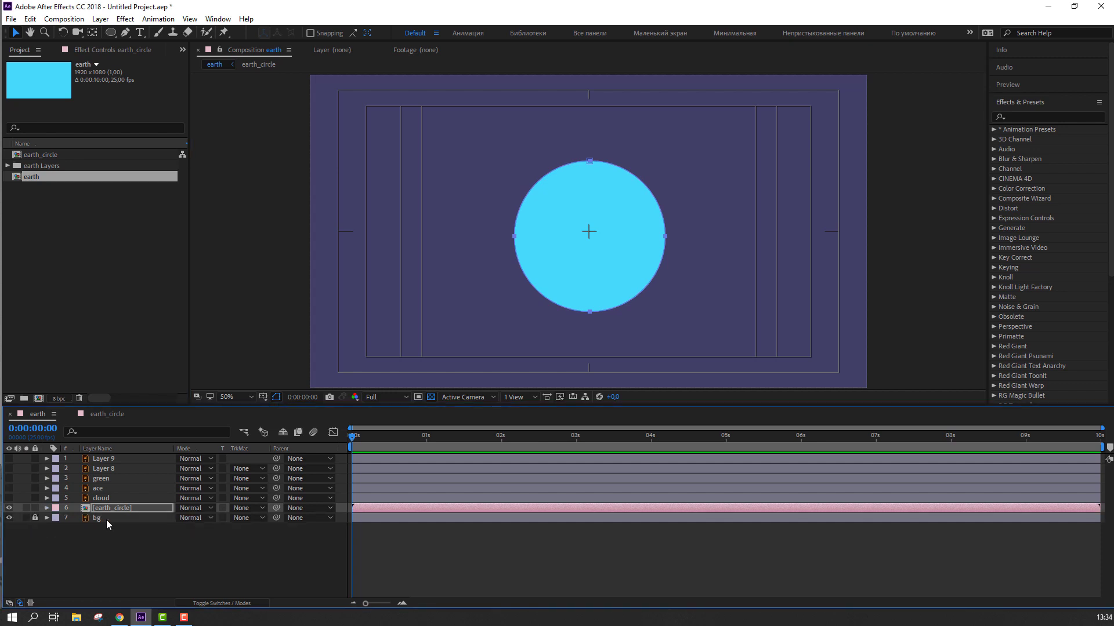
pyautogui.click(107, 508)
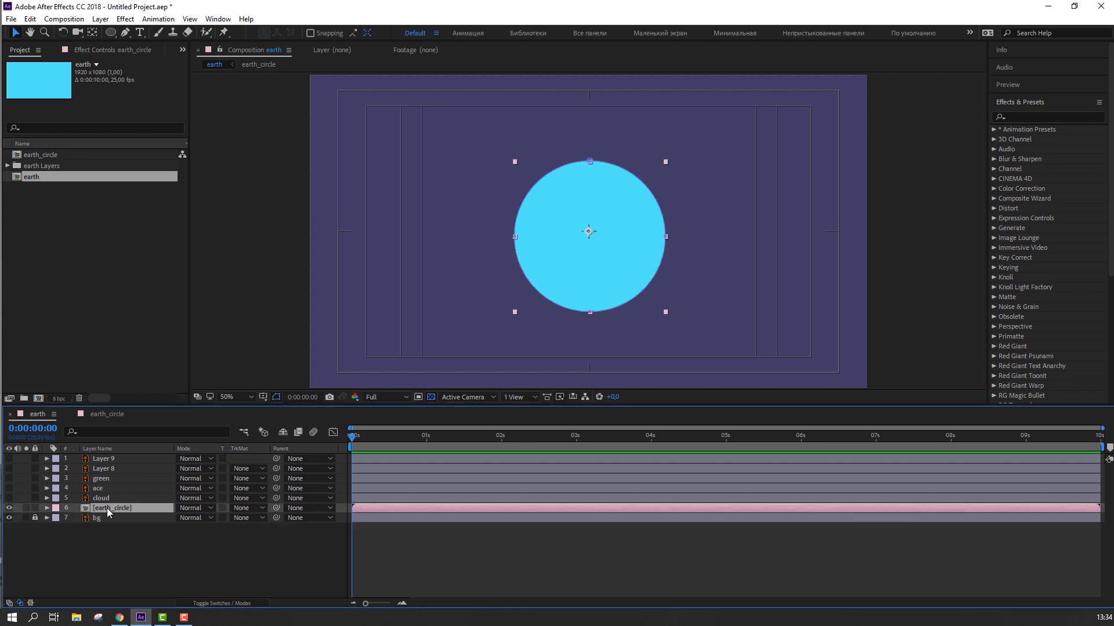
pyautogui.click(104, 412)
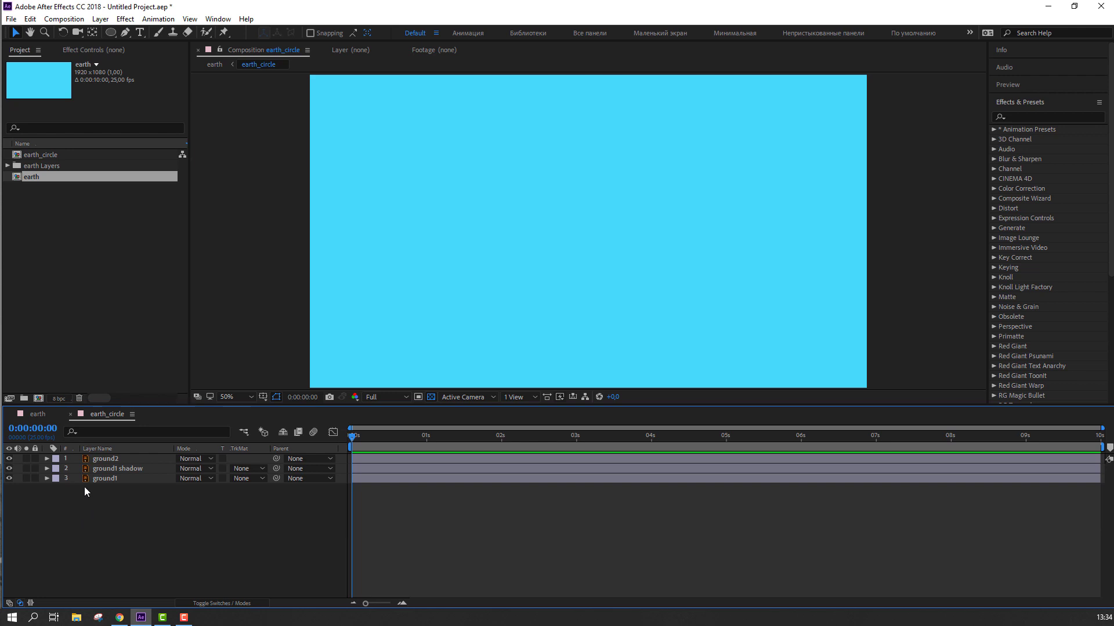
# Hide ground2, leaving only ground1 and ground1 shadow visible.
pyautogui.scroll(-2, 517, 217)
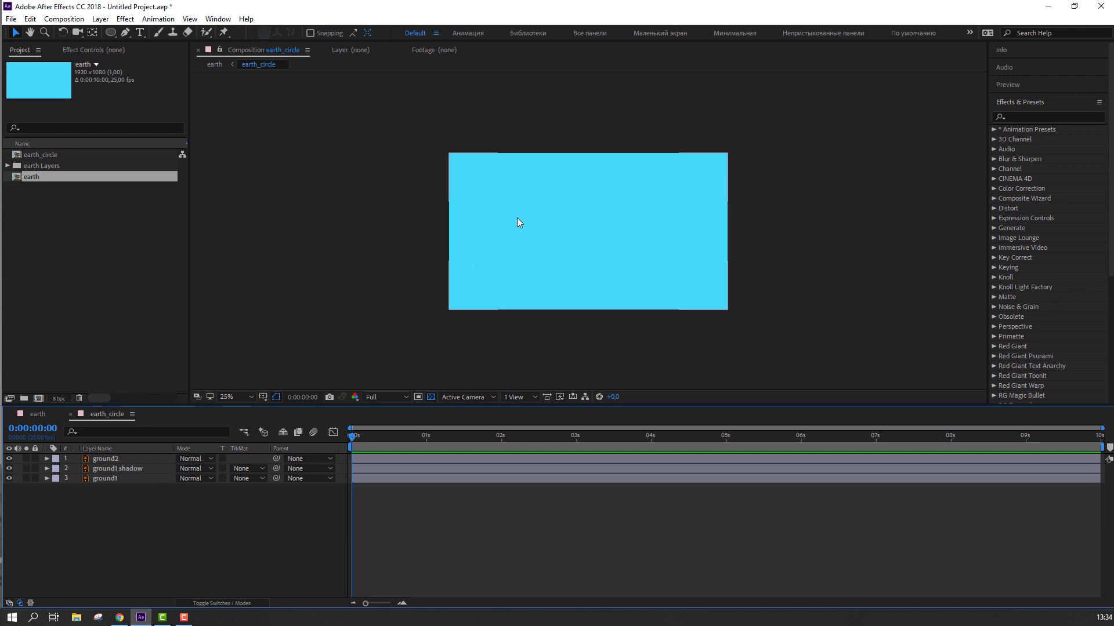
pyautogui.click(110, 33)
pyautogui.moveTo(9, 478); pyautogui.dragTo(9, 458)
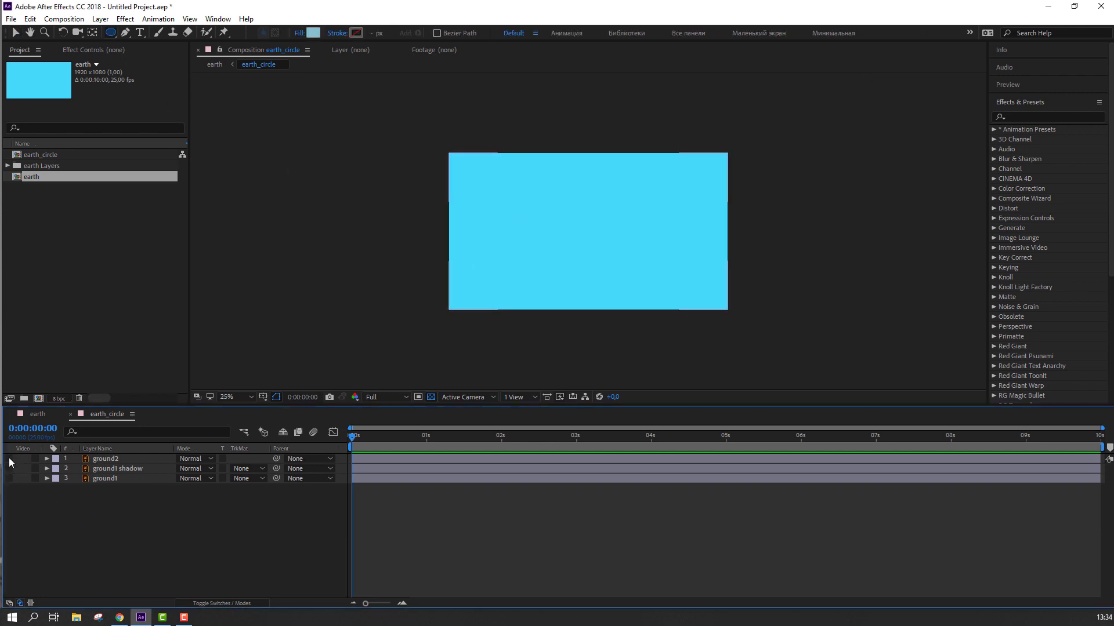
pyautogui.click(10, 478)
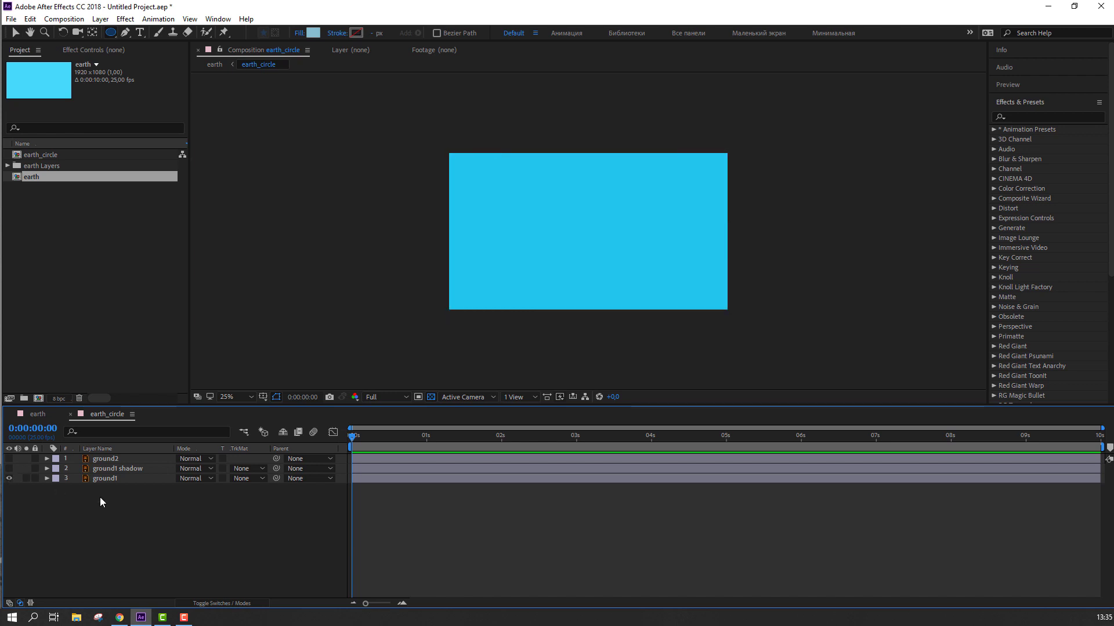
pyautogui.click(9, 469)
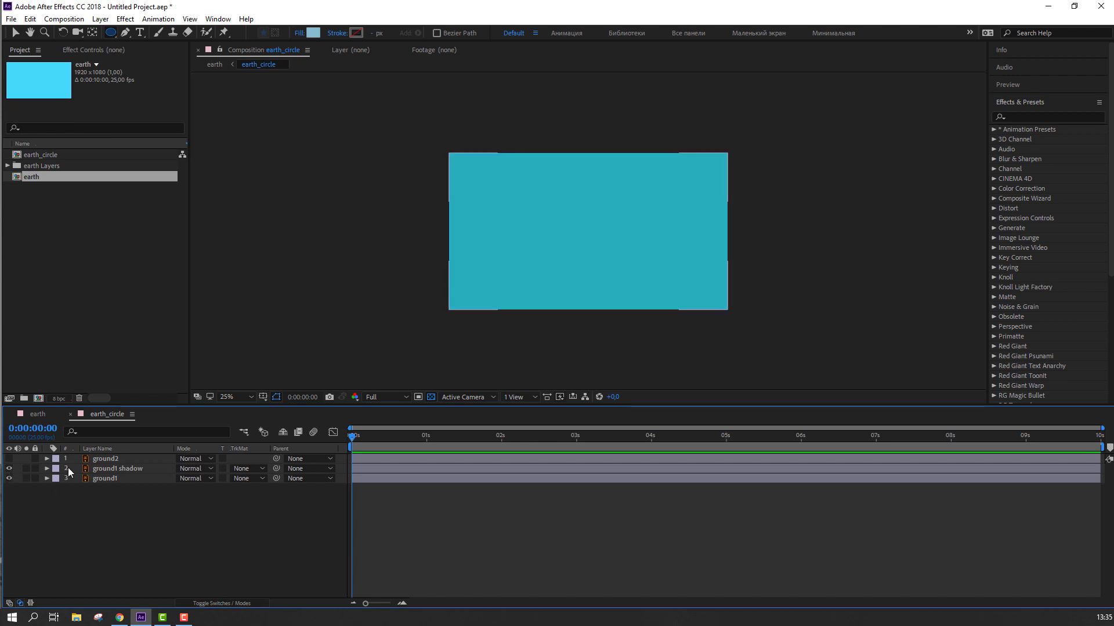
# Mask ground1 shadow with a circle shifted left so a crescent shades the globe's left edge.
pyautogui.click(98, 472)
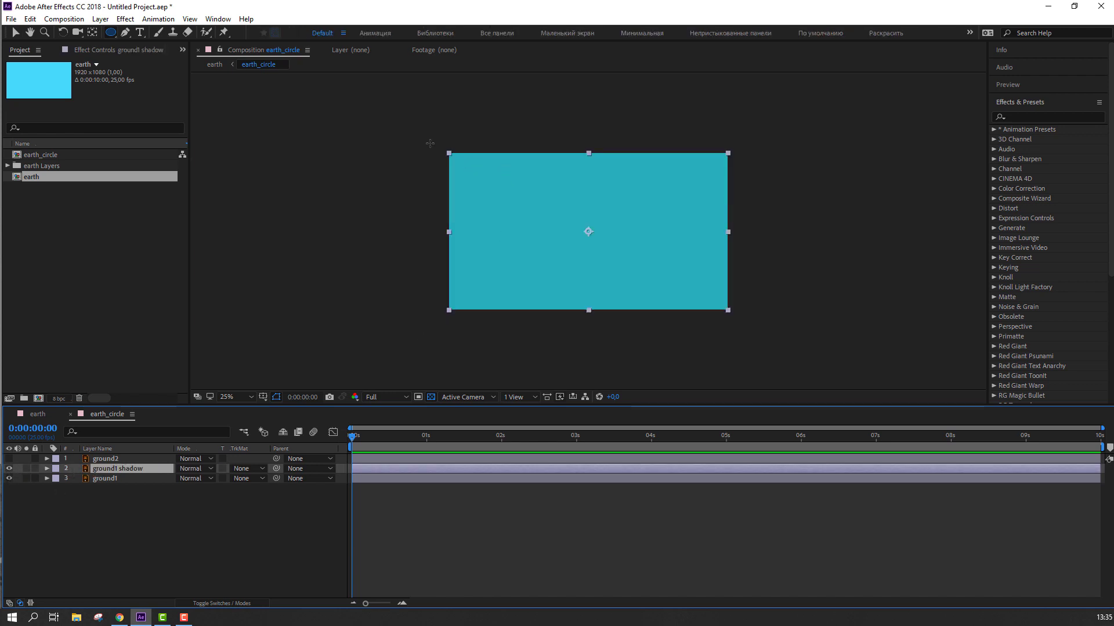
pyautogui.moveTo(433, 147); pyautogui.dragTo(612, 327)
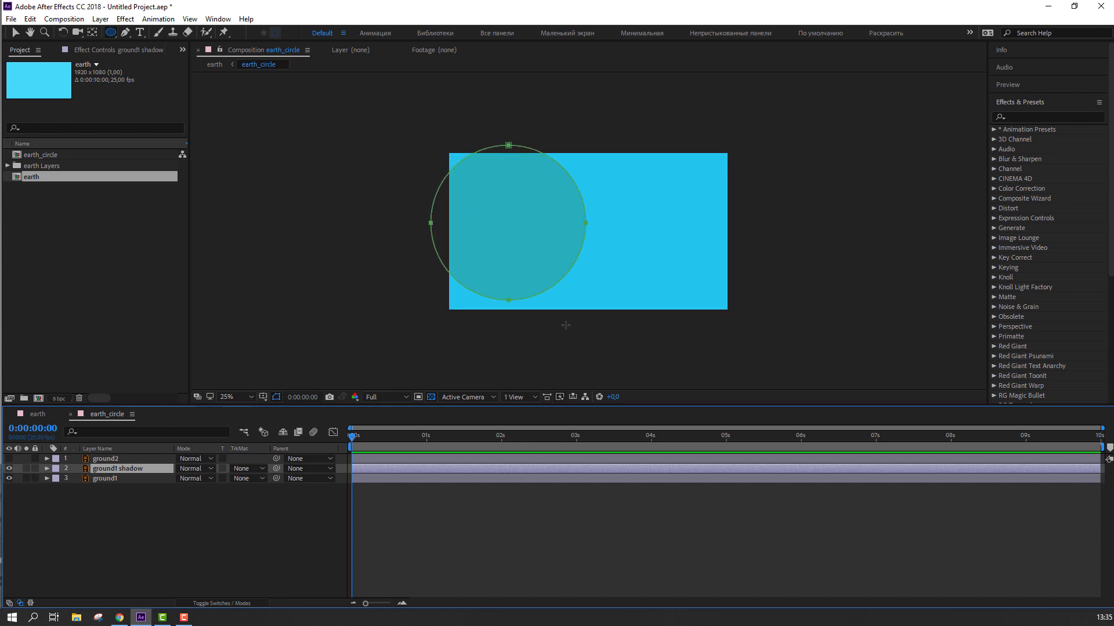
pyautogui.press('v')
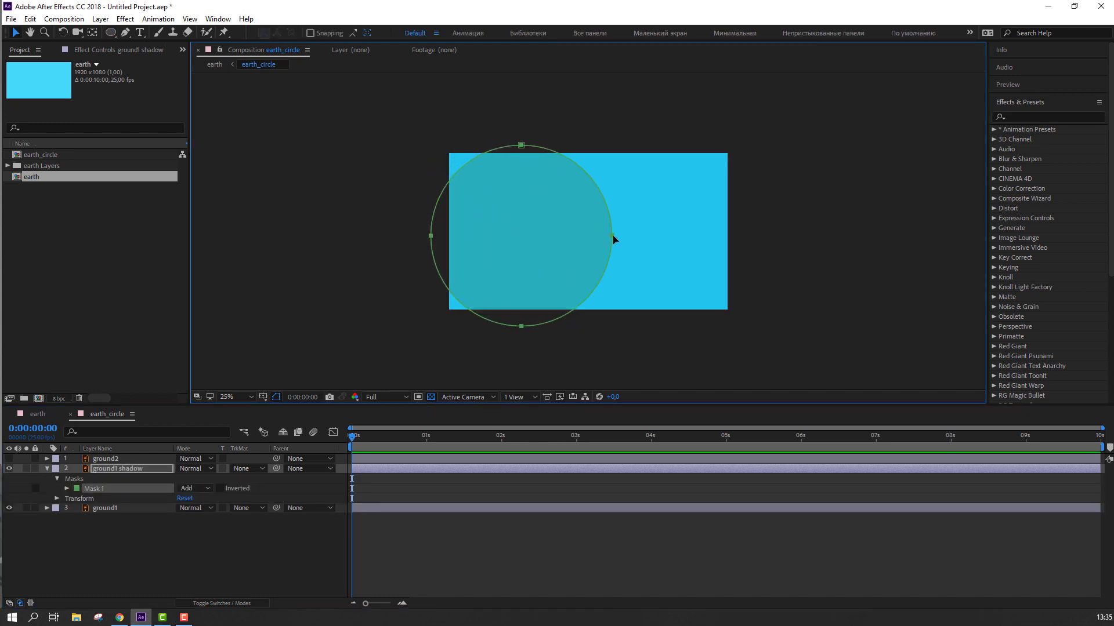
pyautogui.moveTo(609, 238); pyautogui.dragTo(569, 236)
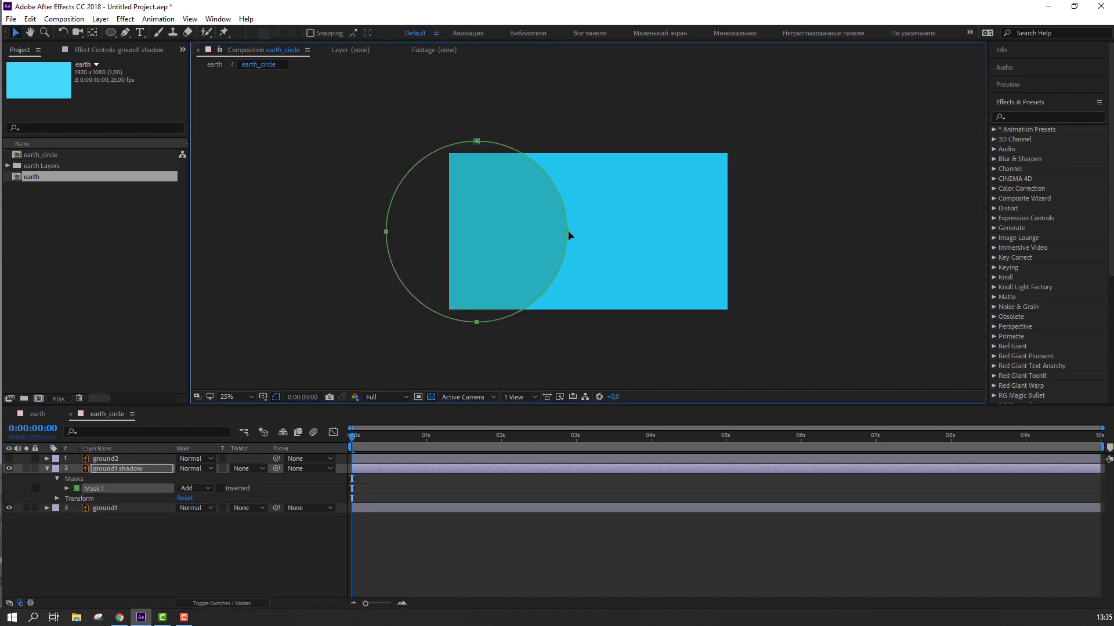
pyautogui.click(204, 549)
pyautogui.click(43, 413)
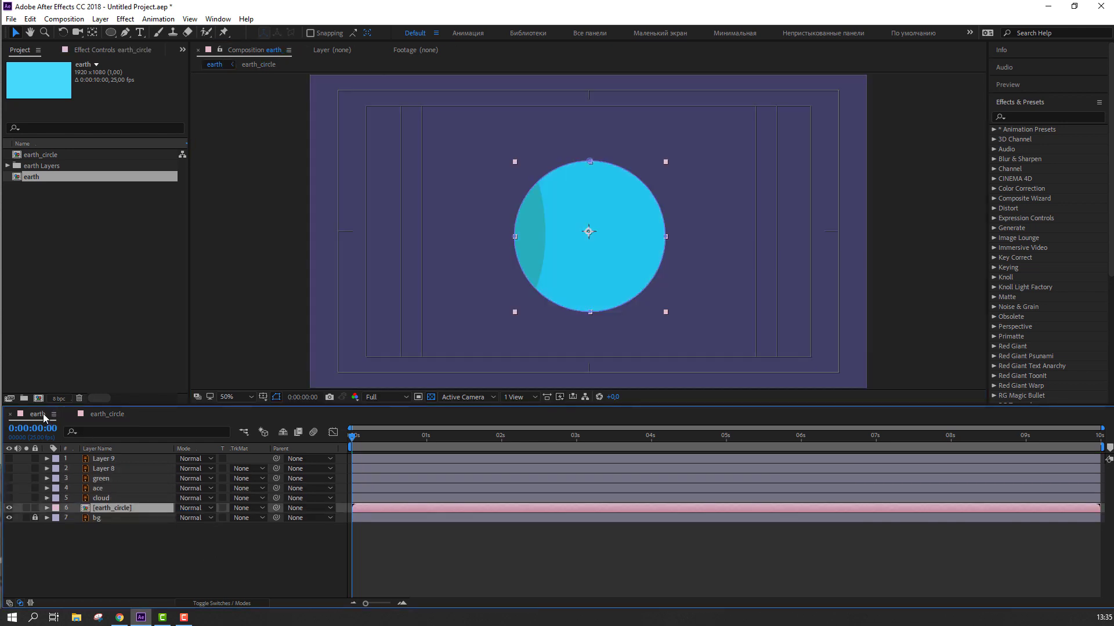
pyautogui.click(98, 413)
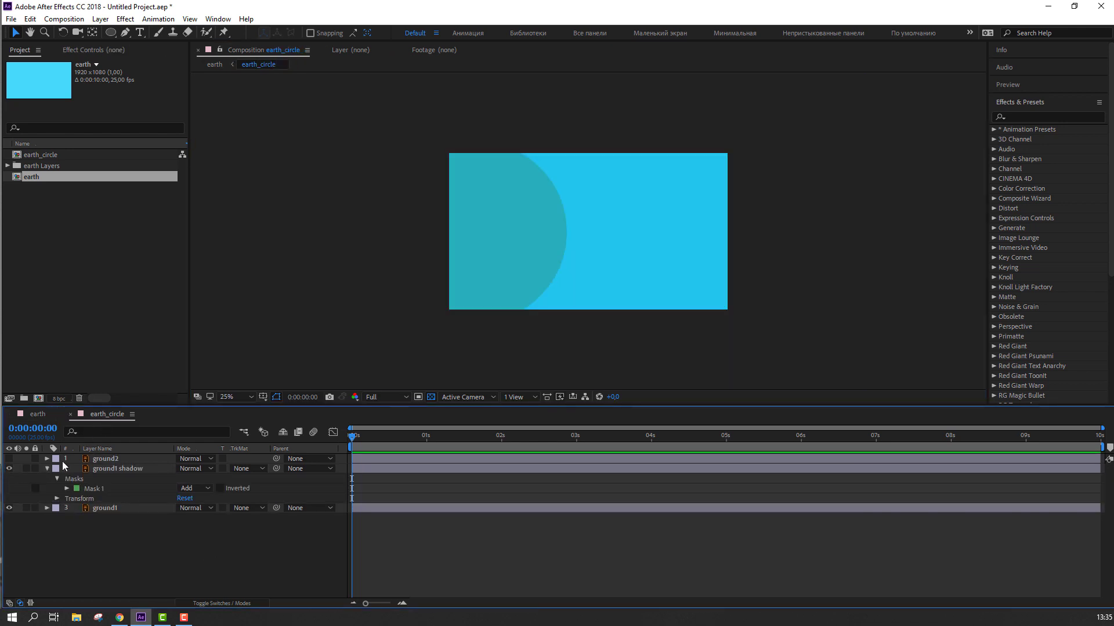
pyautogui.click(108, 460)
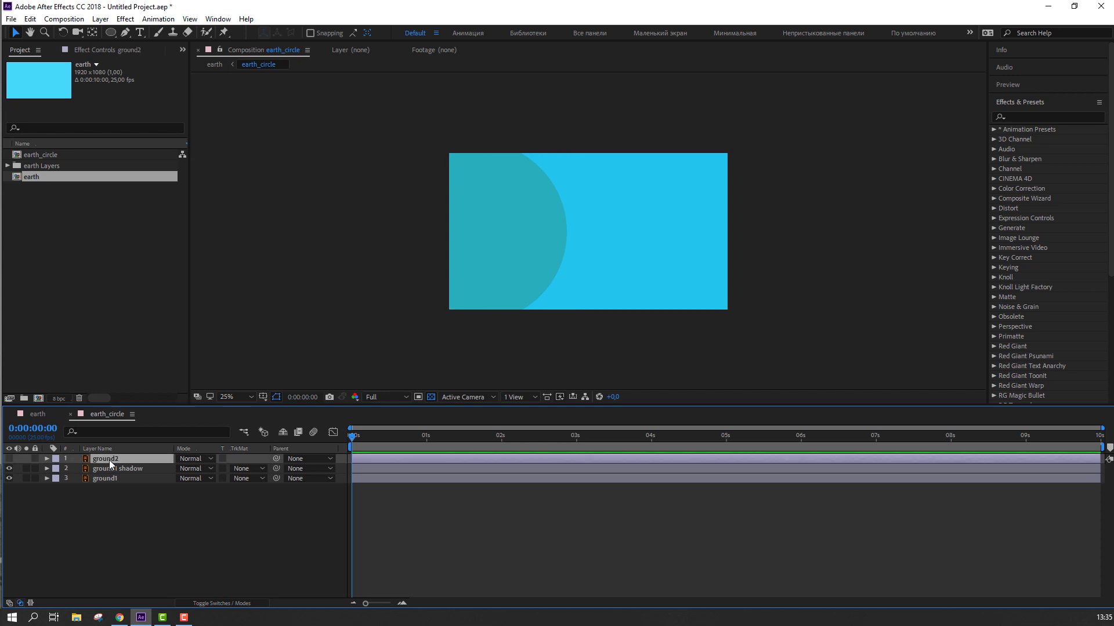
# Show ground2 again and draw a circular ellipse mask over it.
pyautogui.click(8, 459)
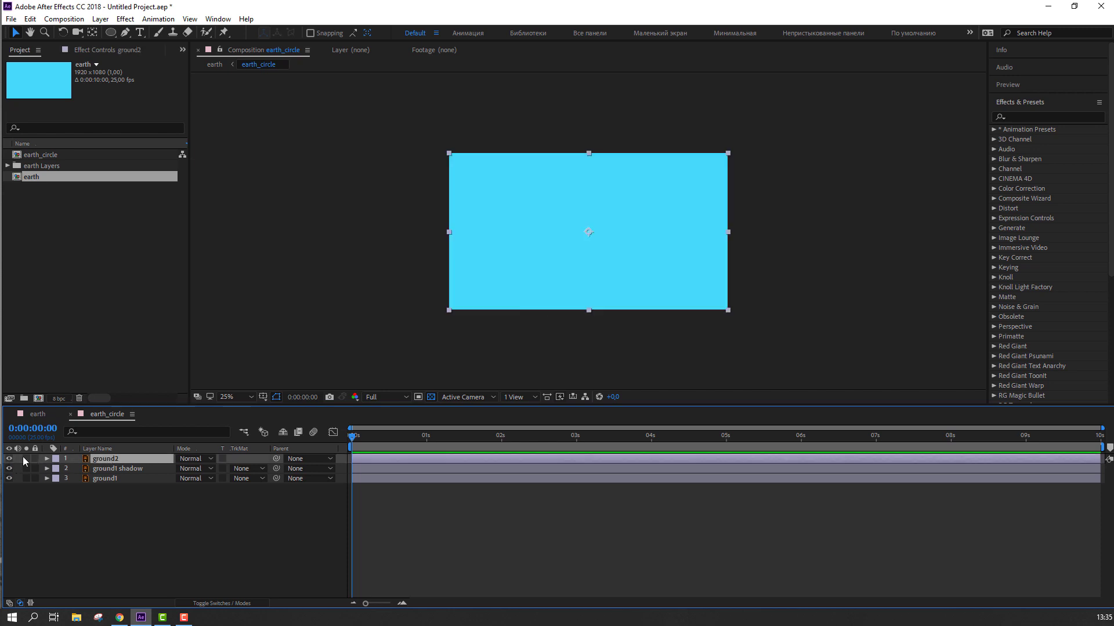
pyautogui.click(109, 33)
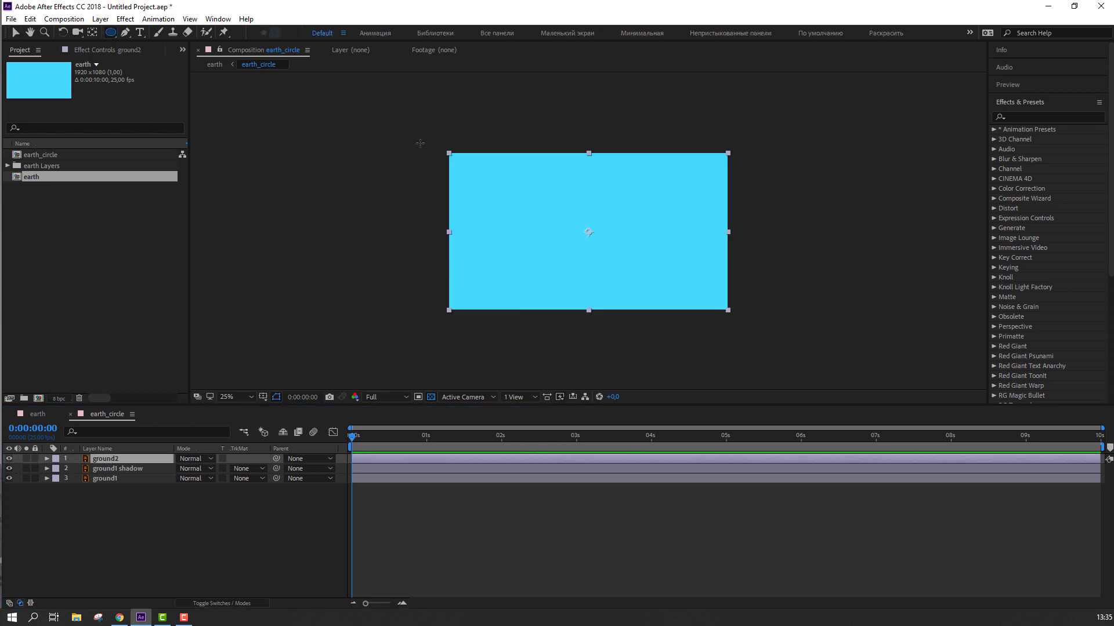
pyautogui.moveTo(420, 143); pyautogui.dragTo(640, 327)
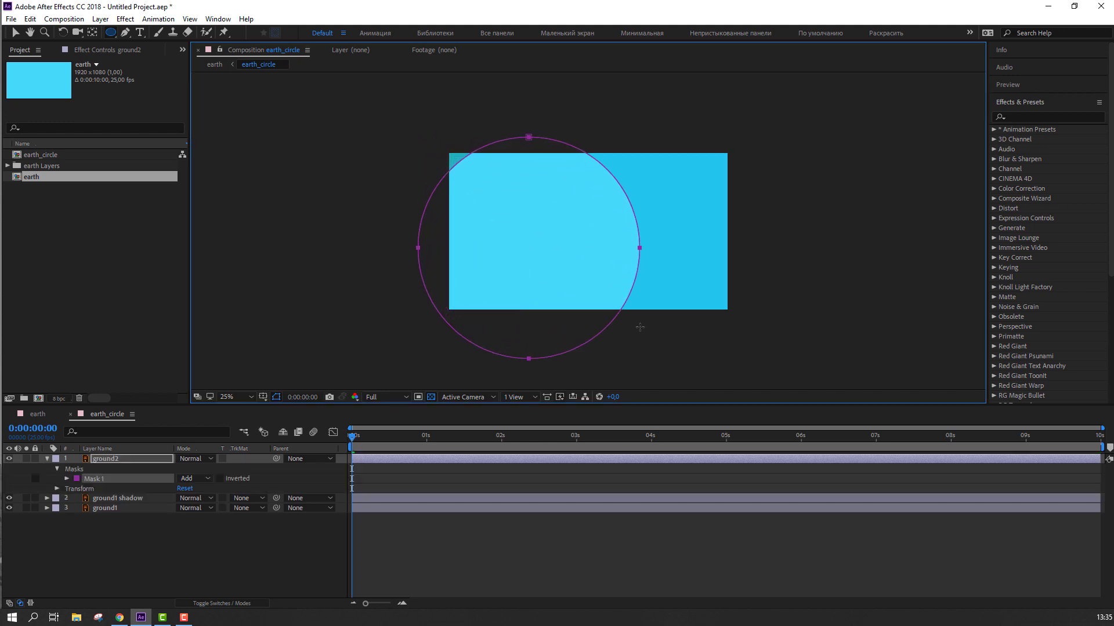
pyautogui.press('v')
pyautogui.moveTo(618, 282); pyautogui.dragTo(607, 270)
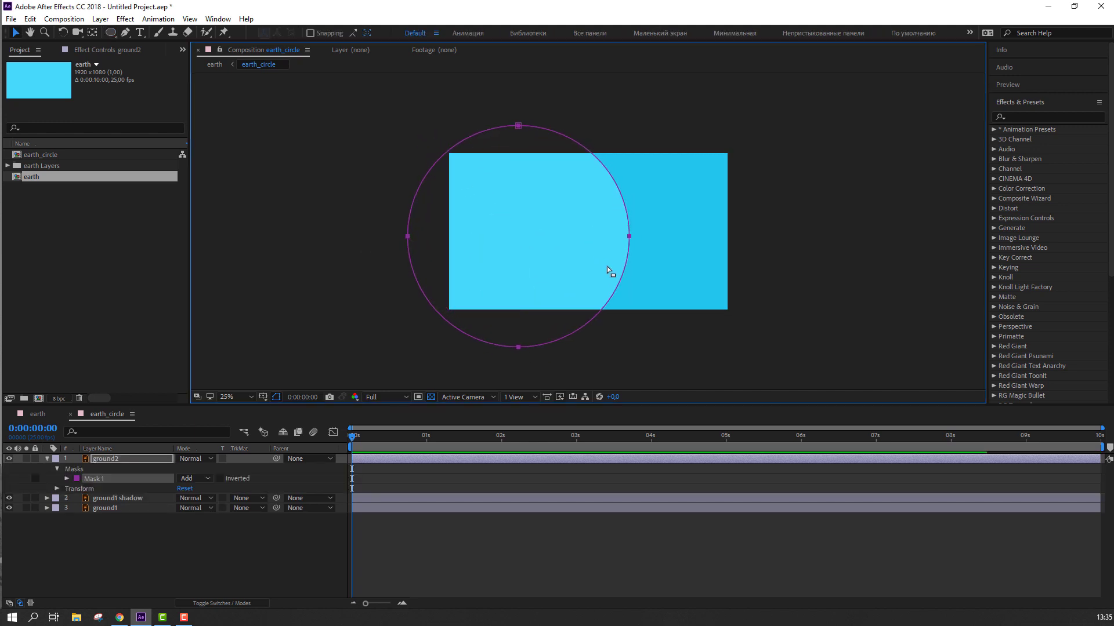
pyautogui.click(46, 460)
pyautogui.click(89, 547)
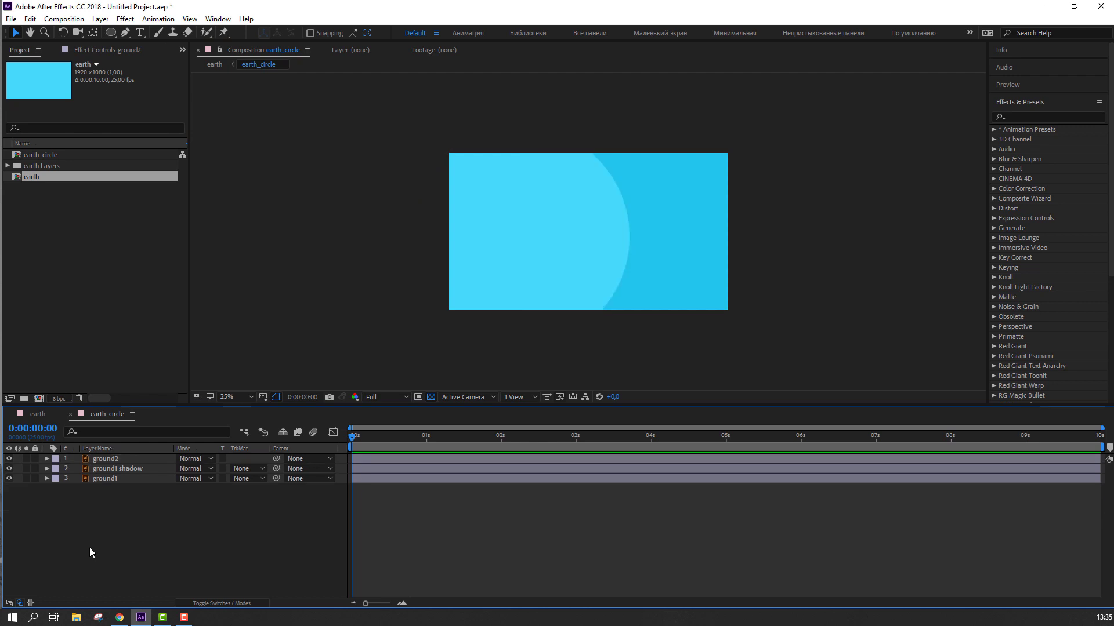
# Move ground2 below ground1 shadow and expand its mask to 340 pixels.
pyautogui.click(113, 458)
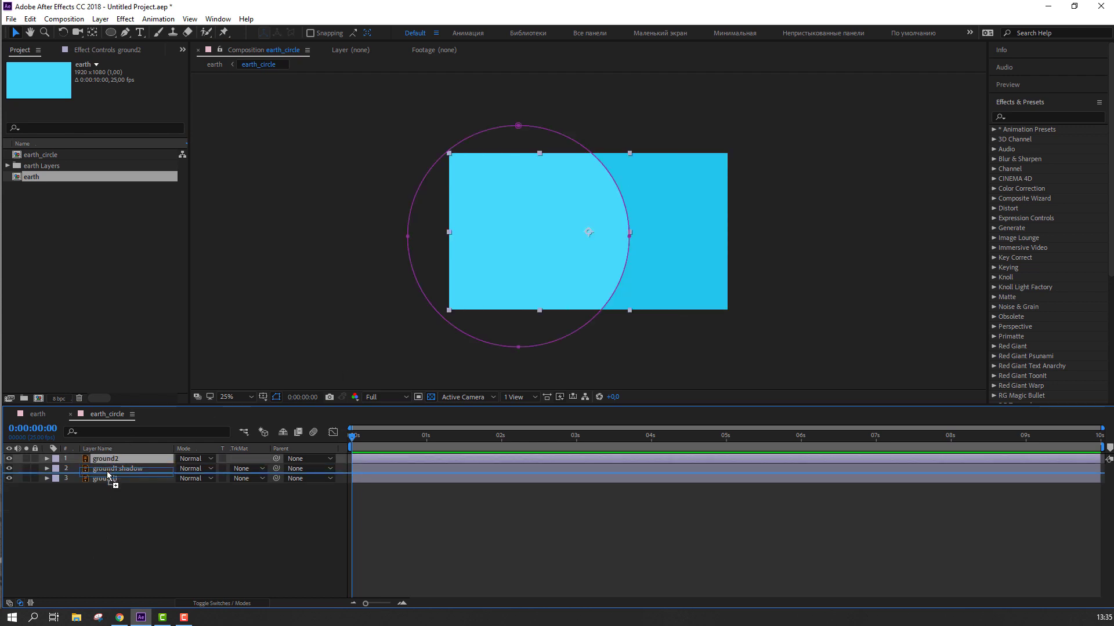
pyautogui.moveTo(106, 457); pyautogui.dragTo(107, 476)
pyautogui.click(109, 509)
pyautogui.click(592, 300)
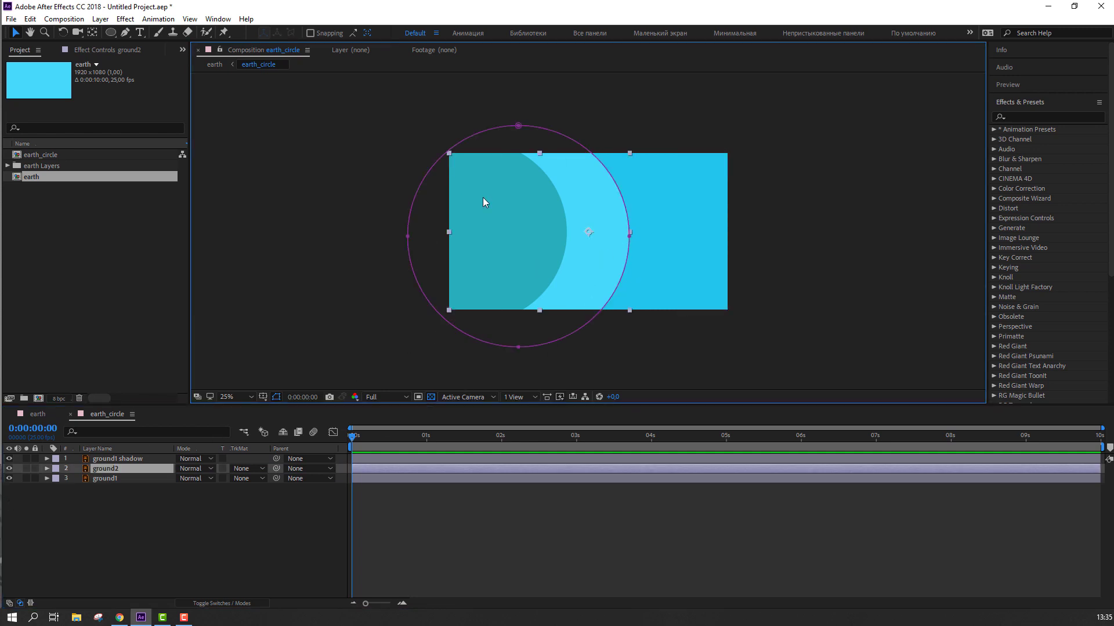
pyautogui.click(46, 468)
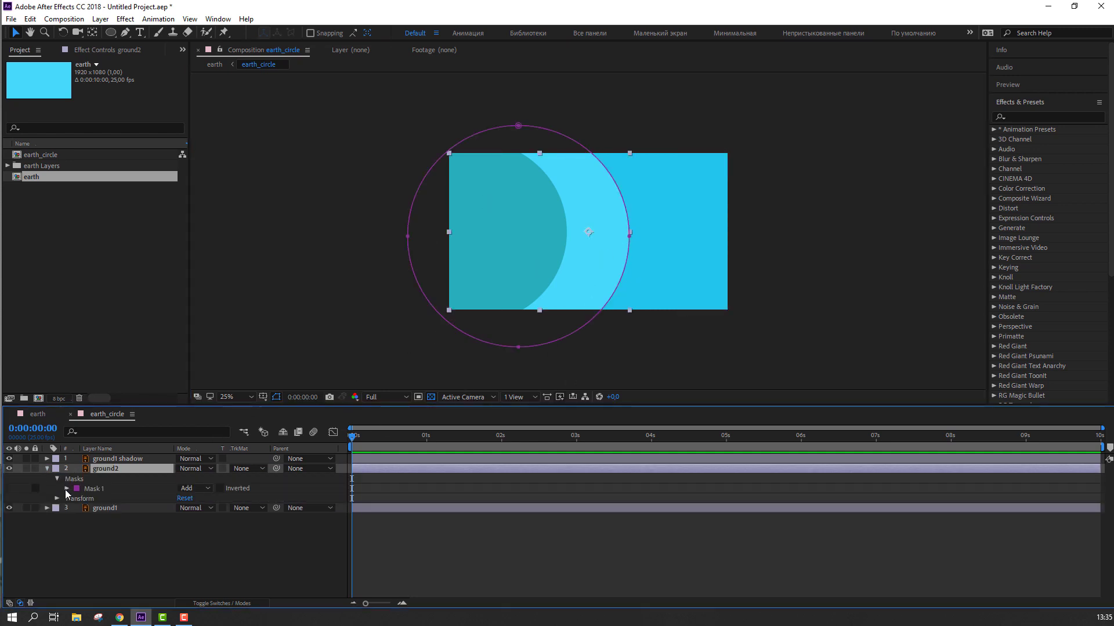
pyautogui.click(66, 488)
pyautogui.moveTo(181, 528); pyautogui.dragTo(325, 531)
pyautogui.click(111, 523)
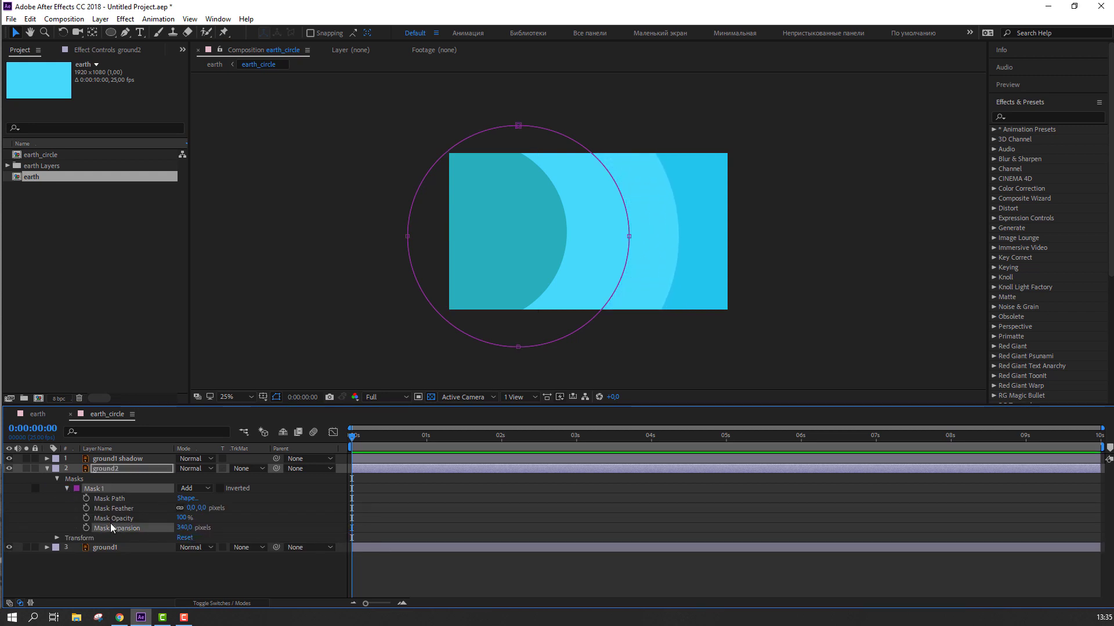
# Widen the ground1 shadow mask expansion and check the crescent in the earth comp.
pyautogui.click(47, 458)
pyautogui.click(65, 480)
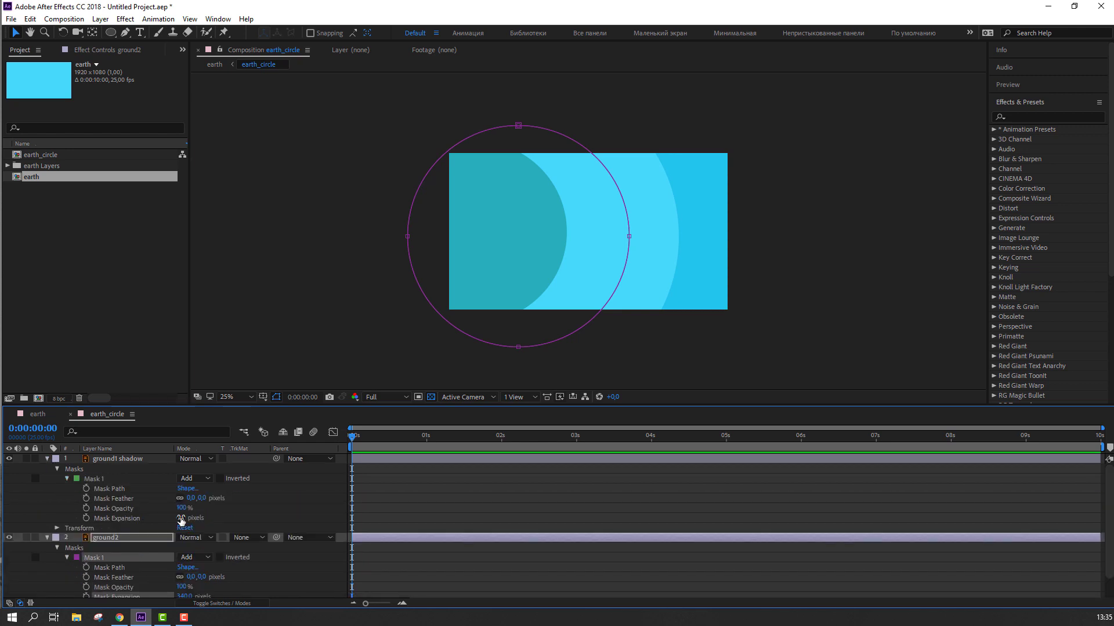
pyautogui.moveTo(181, 518); pyautogui.dragTo(263, 519)
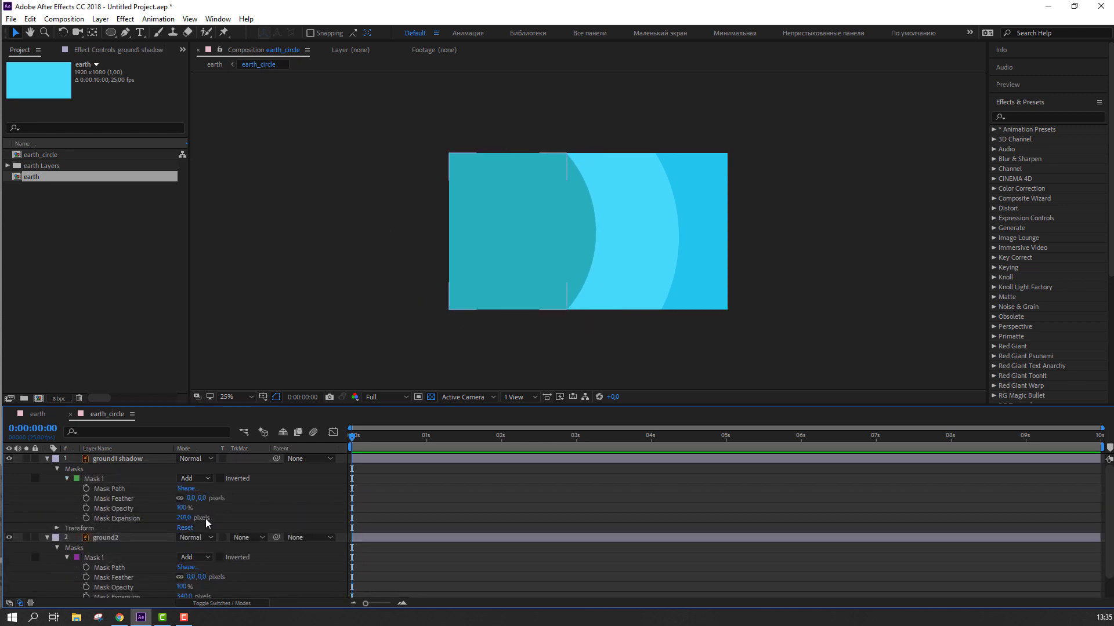
pyautogui.moveTo(183, 517); pyautogui.dragTo(145, 517)
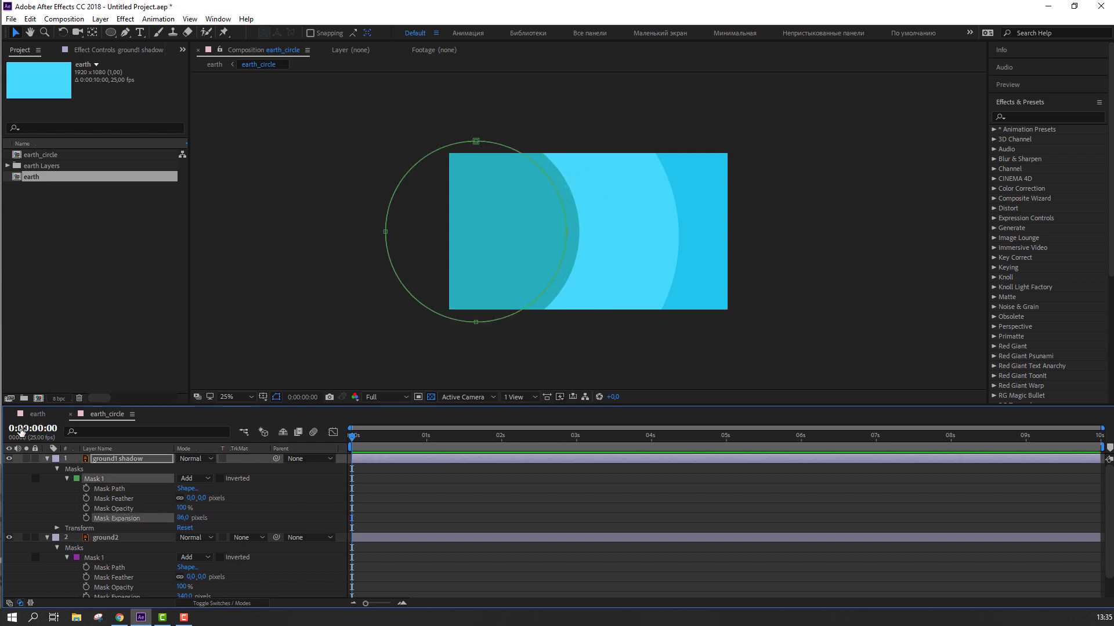
pyautogui.click(39, 415)
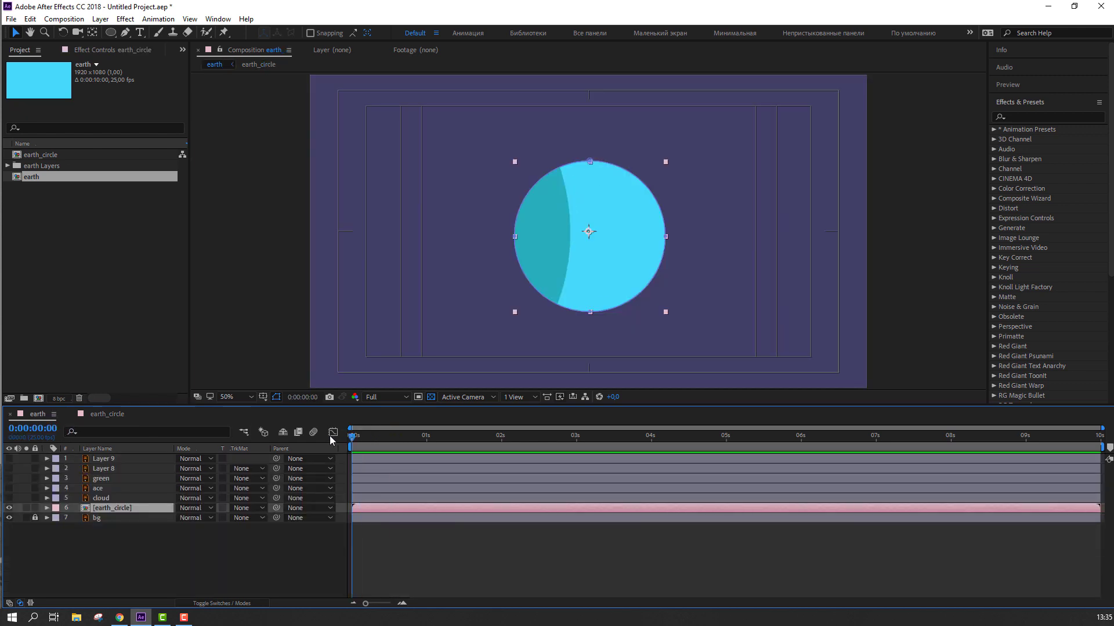
pyautogui.click(98, 418)
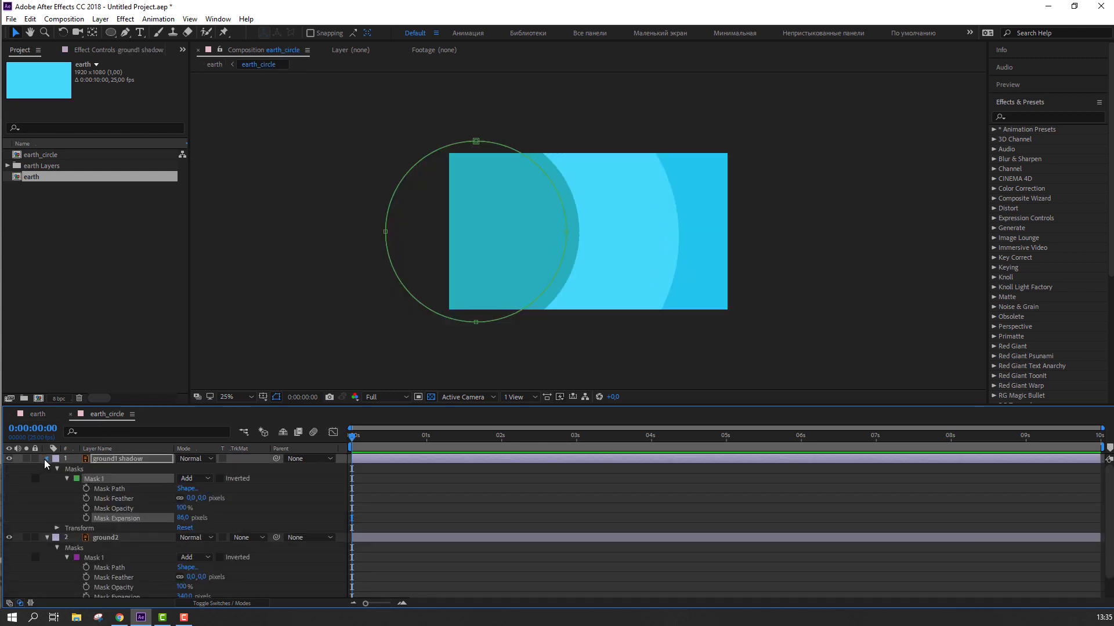
pyautogui.click(46, 458)
pyautogui.click(45, 468)
# Add a null named Position Objects and pick-whip ground1 shadow, ground2 and ground1 to it.
pyautogui.click(64, 515)
pyautogui.rightClick(148, 528)
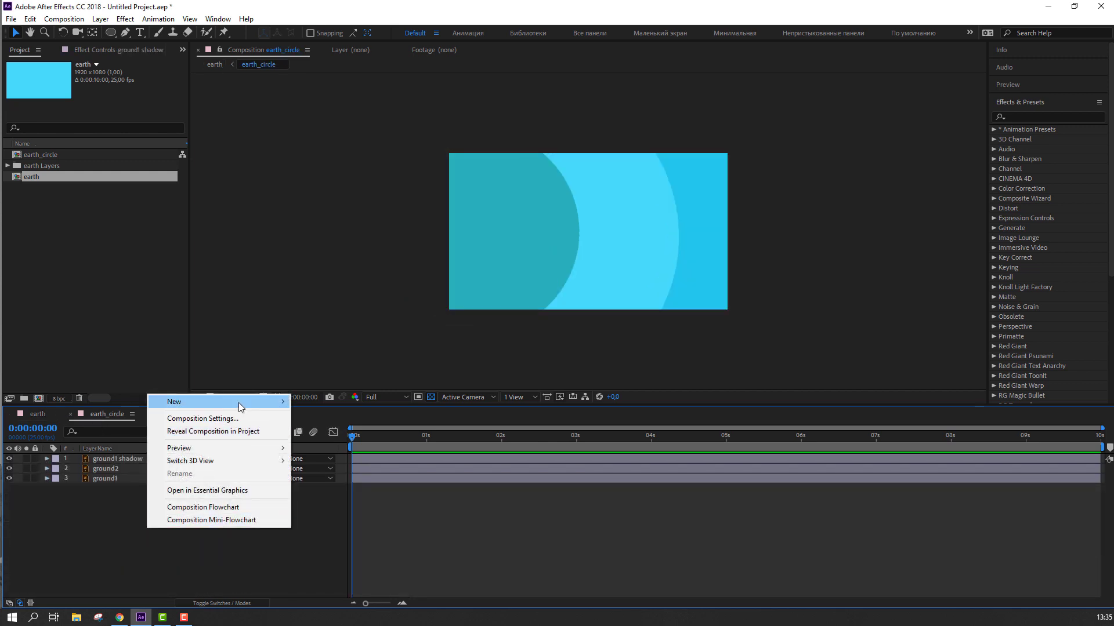
pyautogui.moveTo(239, 403)
pyautogui.click(340, 469)
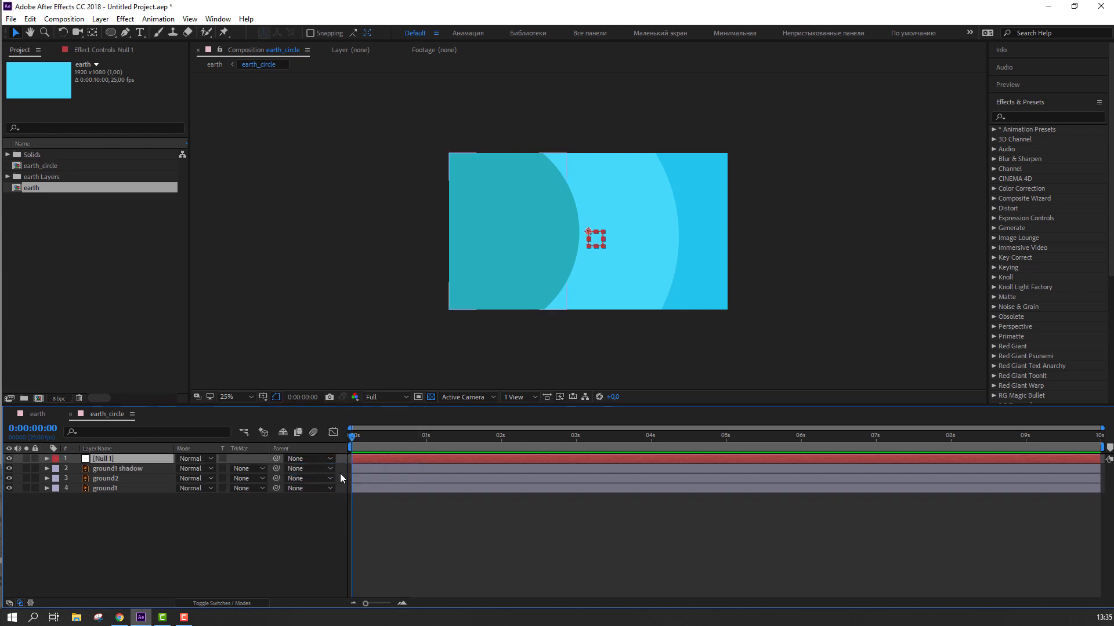
pyautogui.press('Return')
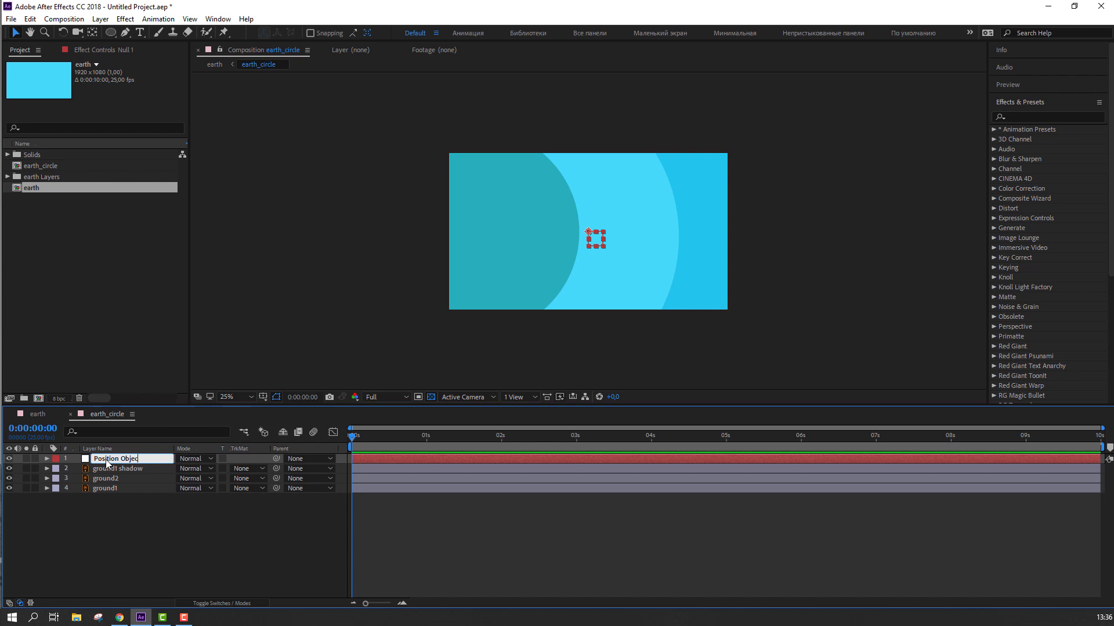
pyautogui.write('ts')
pyautogui.click(98, 525)
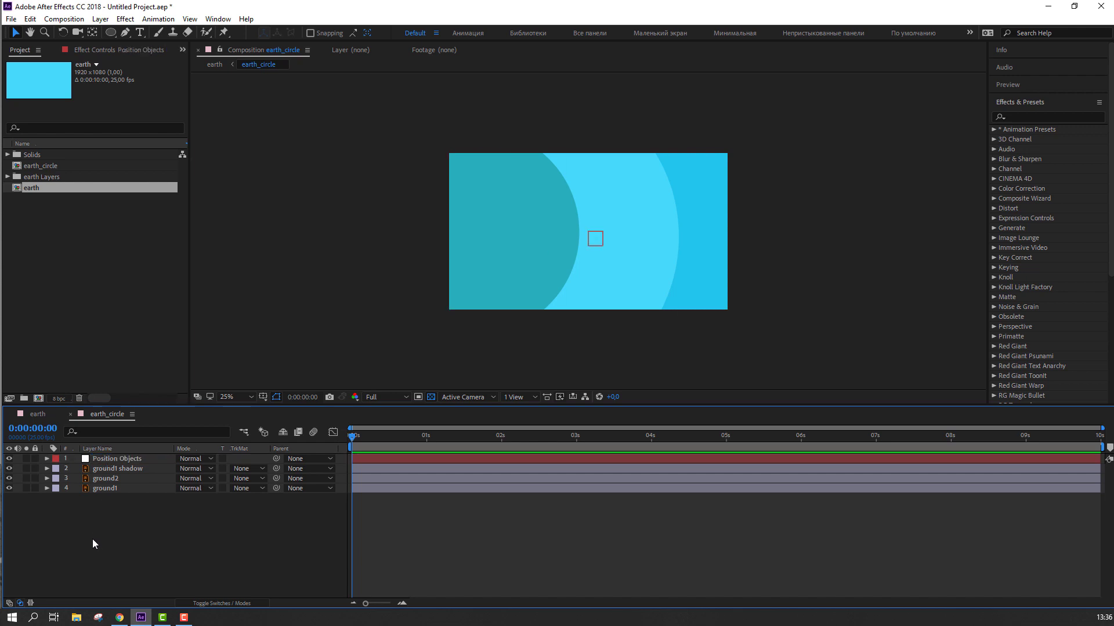
pyautogui.moveTo(92, 539); pyautogui.dragTo(107, 471)
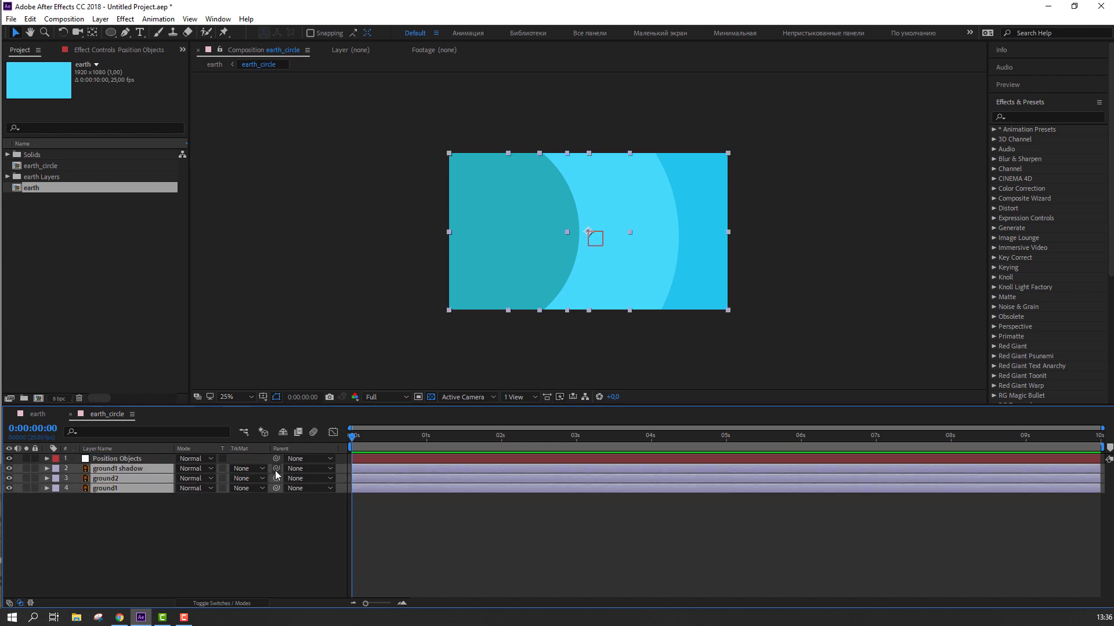
pyautogui.moveTo(275, 471); pyautogui.dragTo(121, 458)
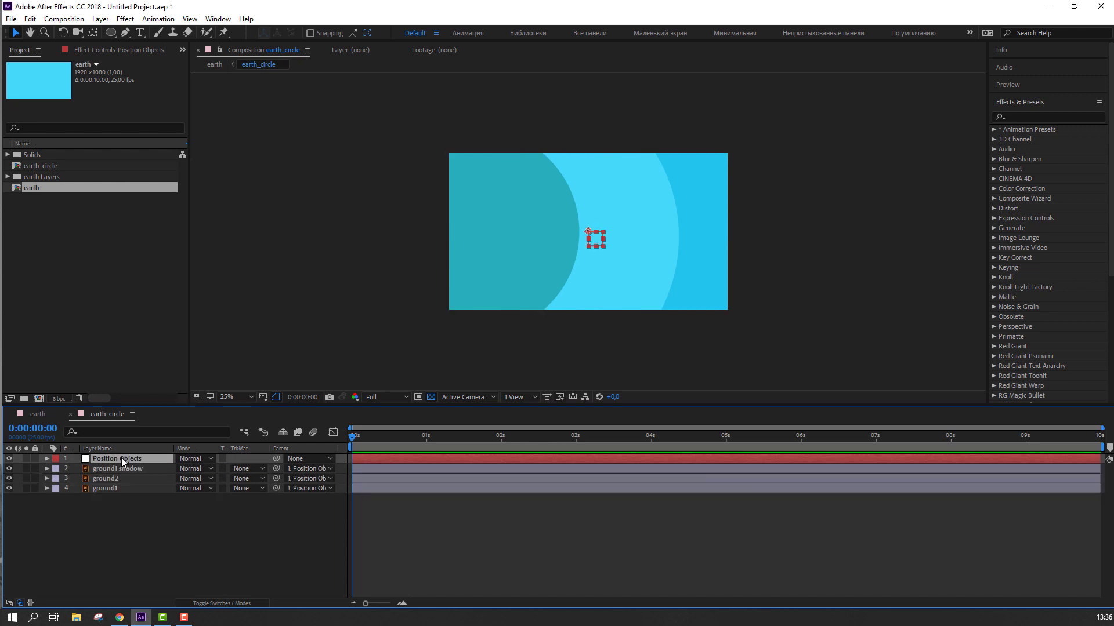
# Try Position Objects X values of 749, 1125 and 457, checking the globe in the earth comp.
pyautogui.press('p')
pyautogui.moveTo(183, 468)
pyautogui.mouseDown()
pyautogui.moveTo(61, 471)
pyautogui.moveTo(25, 441)
pyautogui.mouseUp()
pyautogui.click(40, 417)
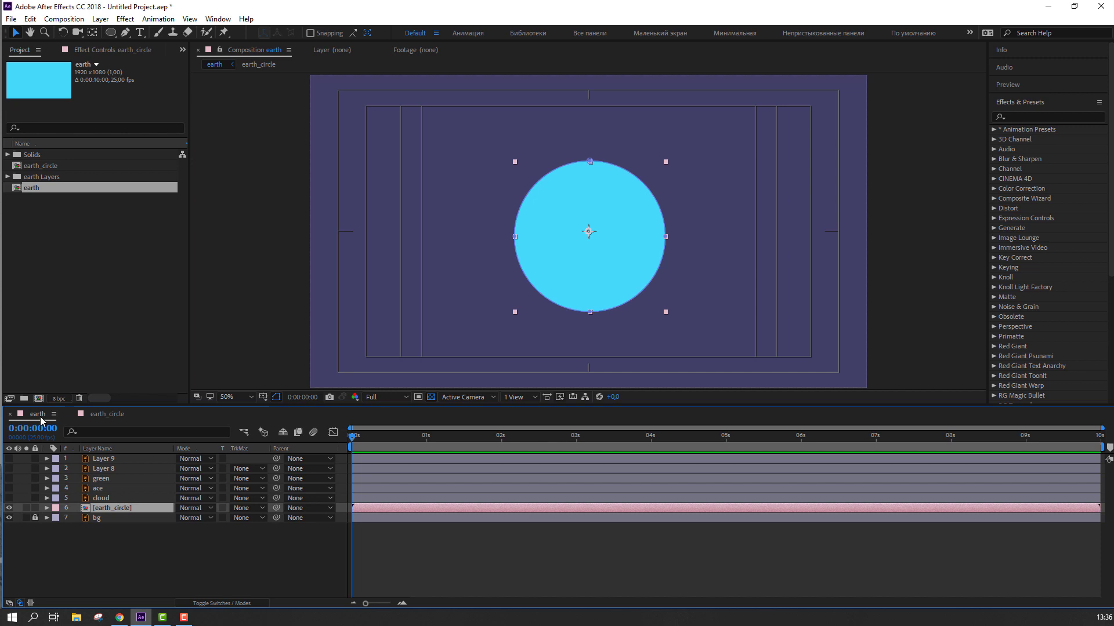
pyautogui.click(97, 416)
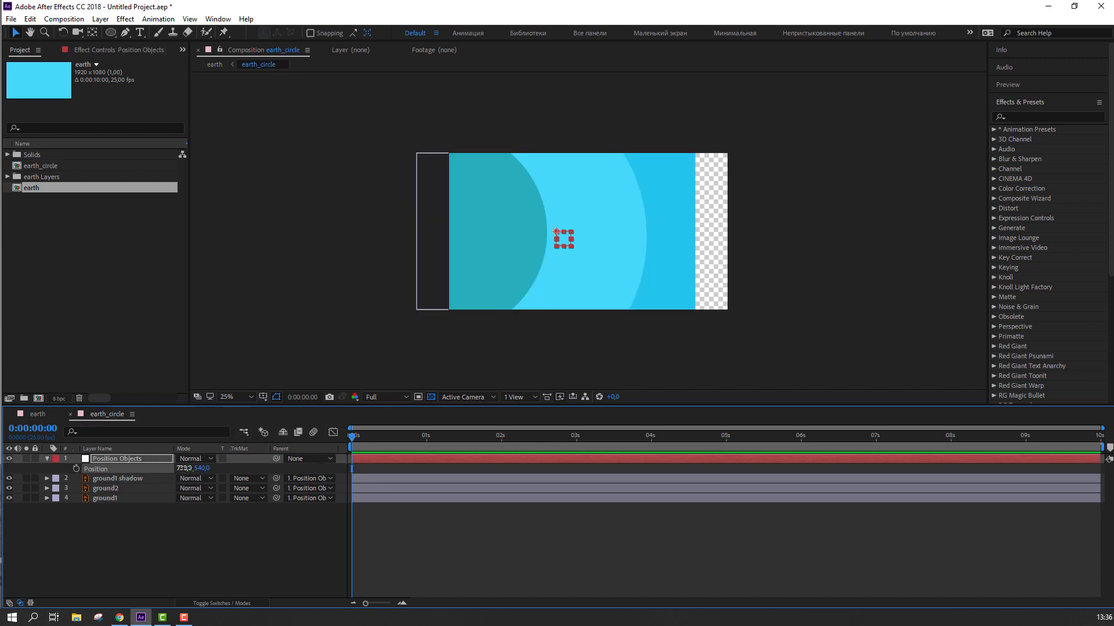
pyautogui.click(51, 414)
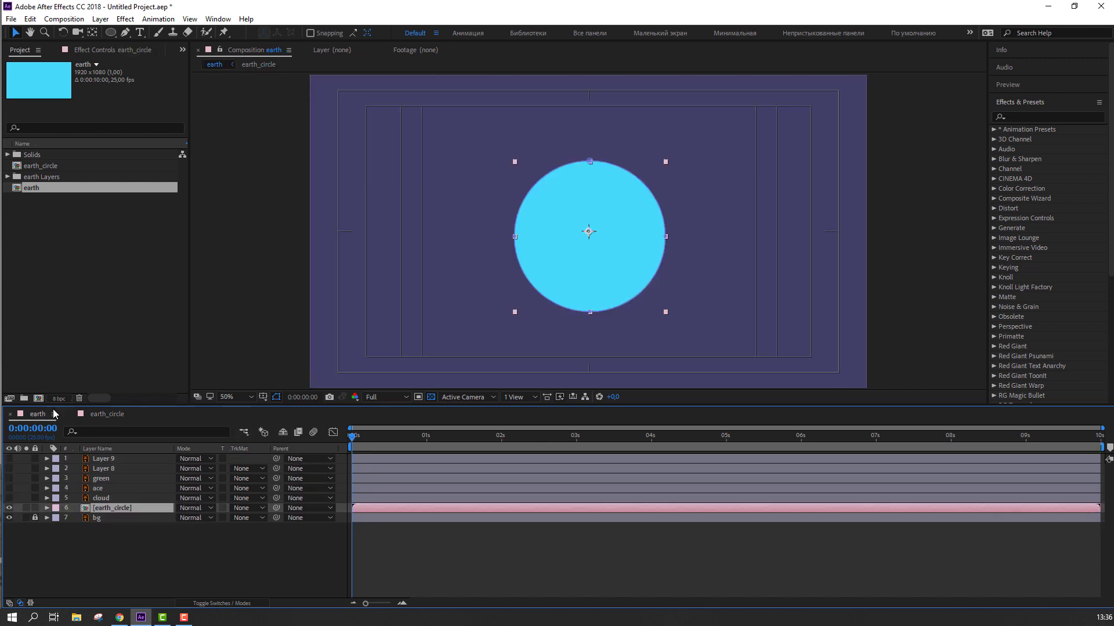
pyautogui.click(102, 415)
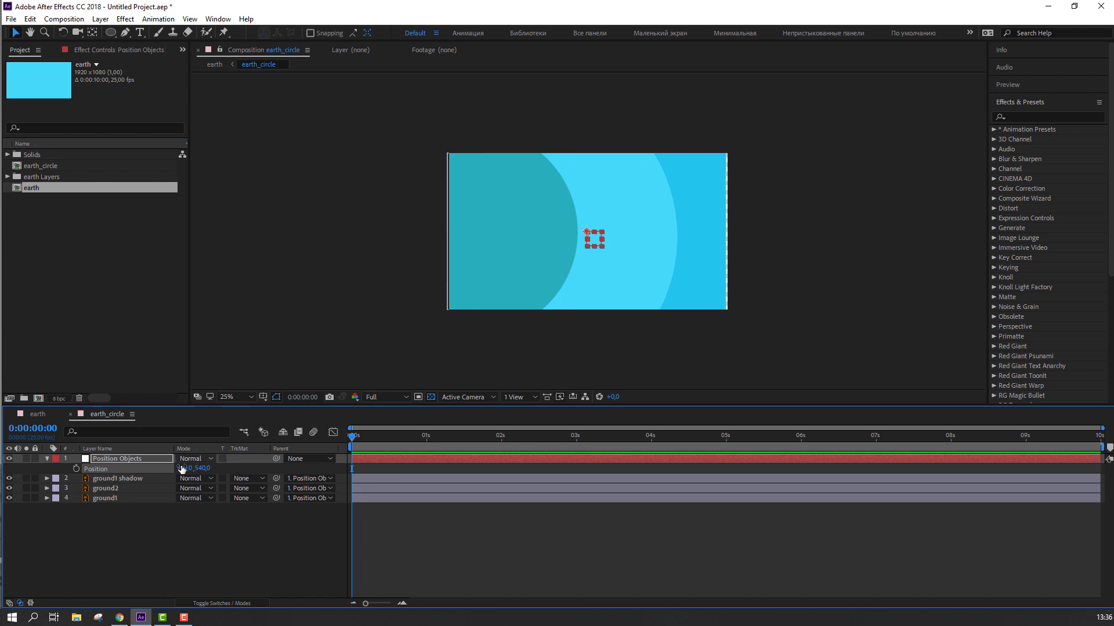
pyautogui.moveTo(194, 468); pyautogui.dragTo(295, 467)
pyautogui.click(36, 415)
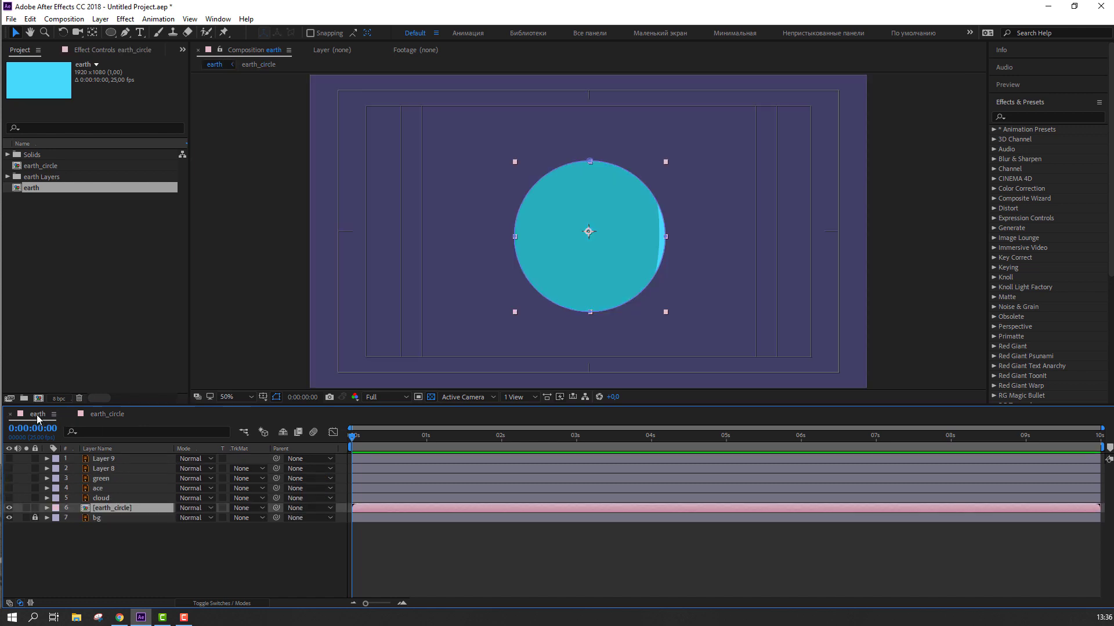
pyautogui.click(101, 415)
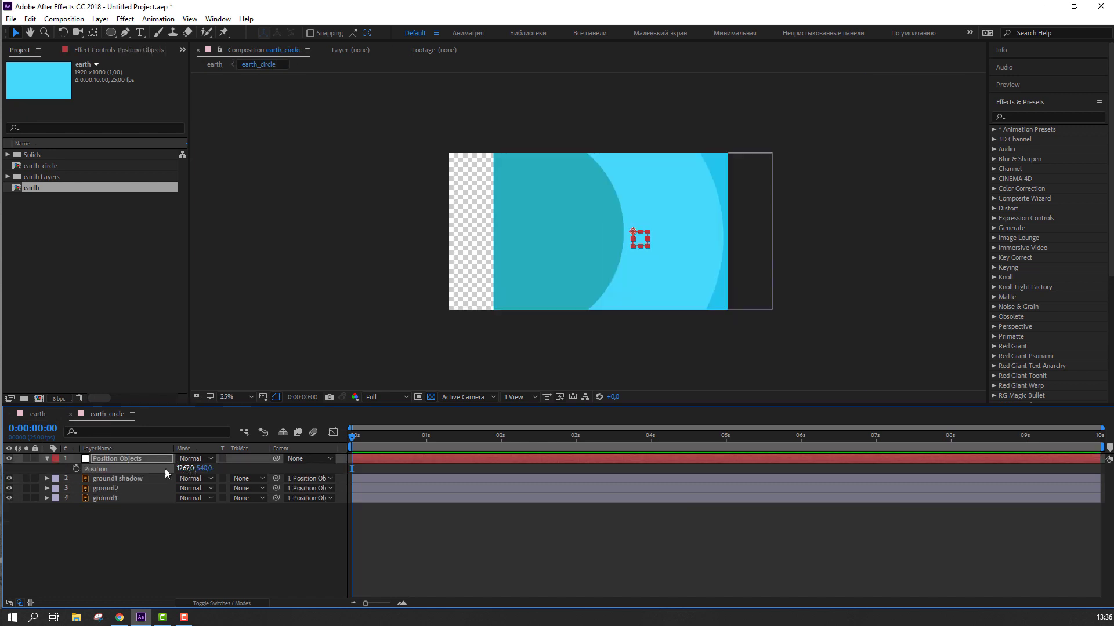
pyautogui.moveTo(184, 468); pyautogui.dragTo(33, 419)
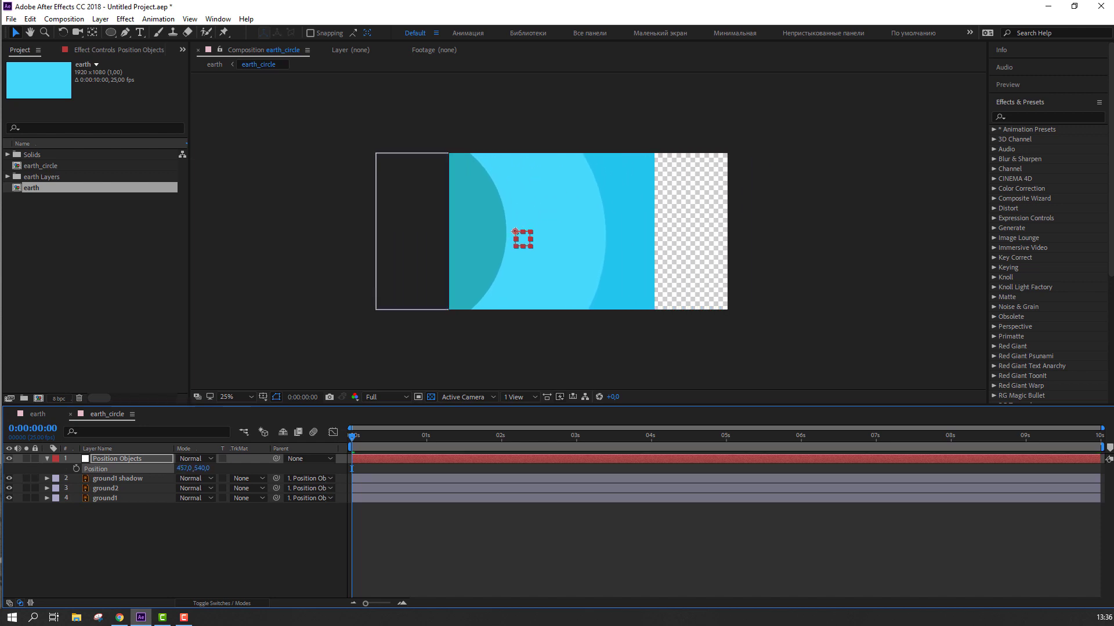
pyautogui.click(40, 414)
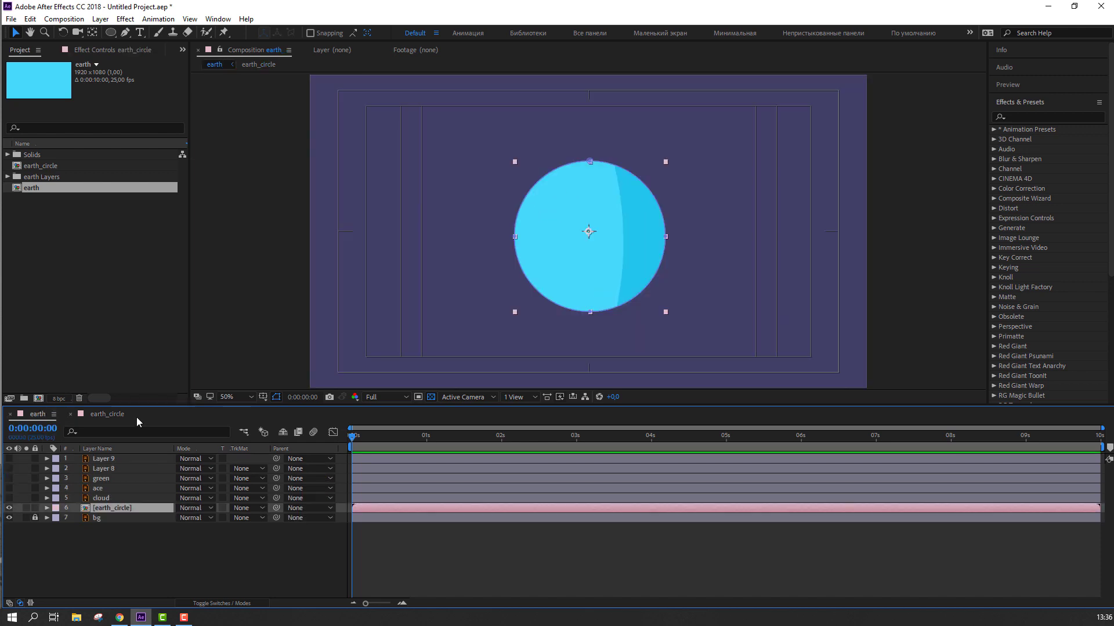
pyautogui.click(105, 416)
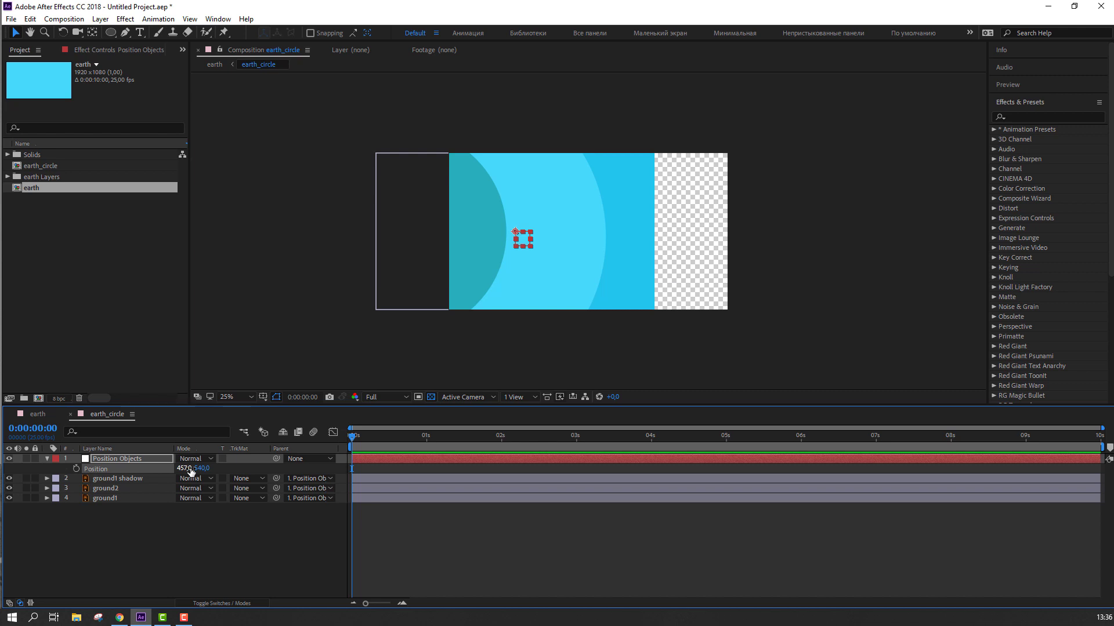
# Refine the X position, trying 280, and settle on 299, 540 after checking the globe.
pyautogui.moveTo(192, 468); pyautogui.dragTo(49, 413)
pyautogui.click(49, 413)
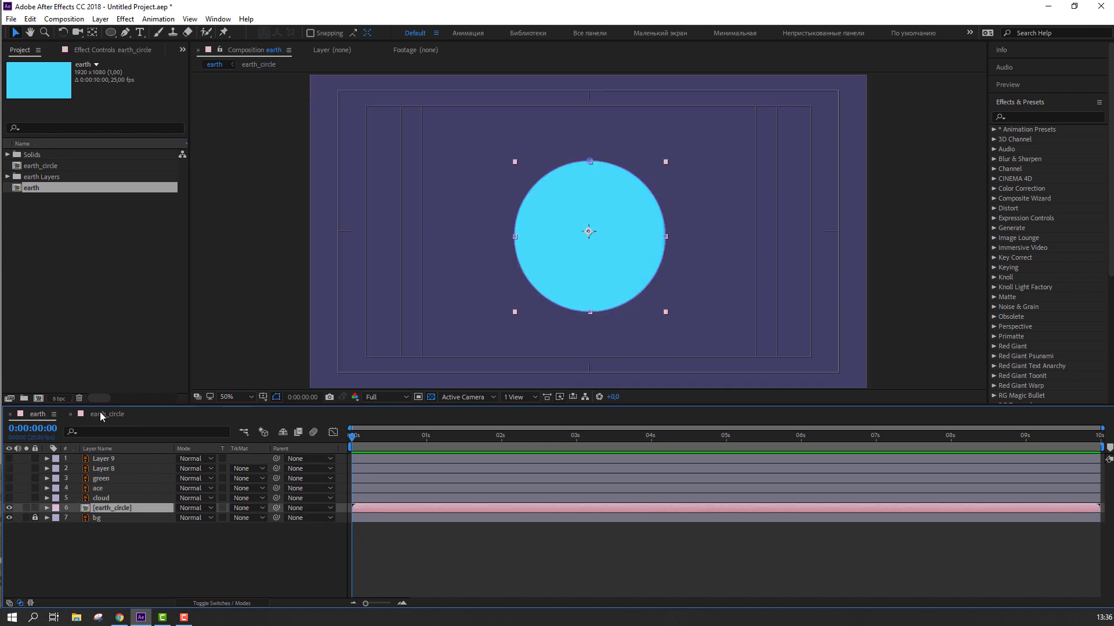
pyautogui.click(99, 413)
pyautogui.moveTo(191, 468); pyautogui.dragTo(2, 429)
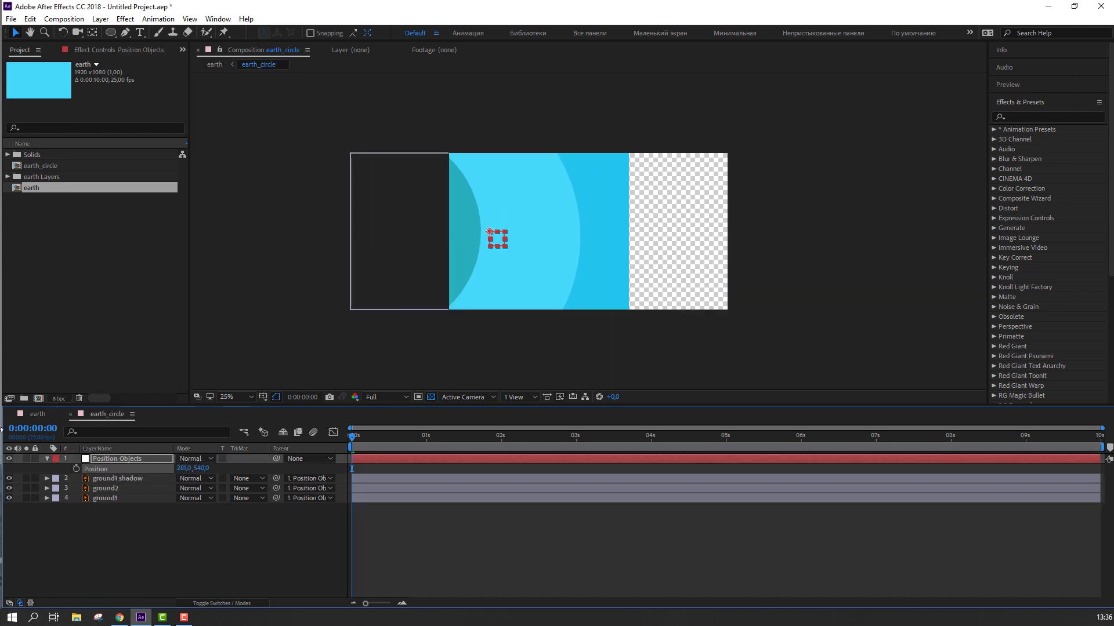
pyautogui.click(47, 414)
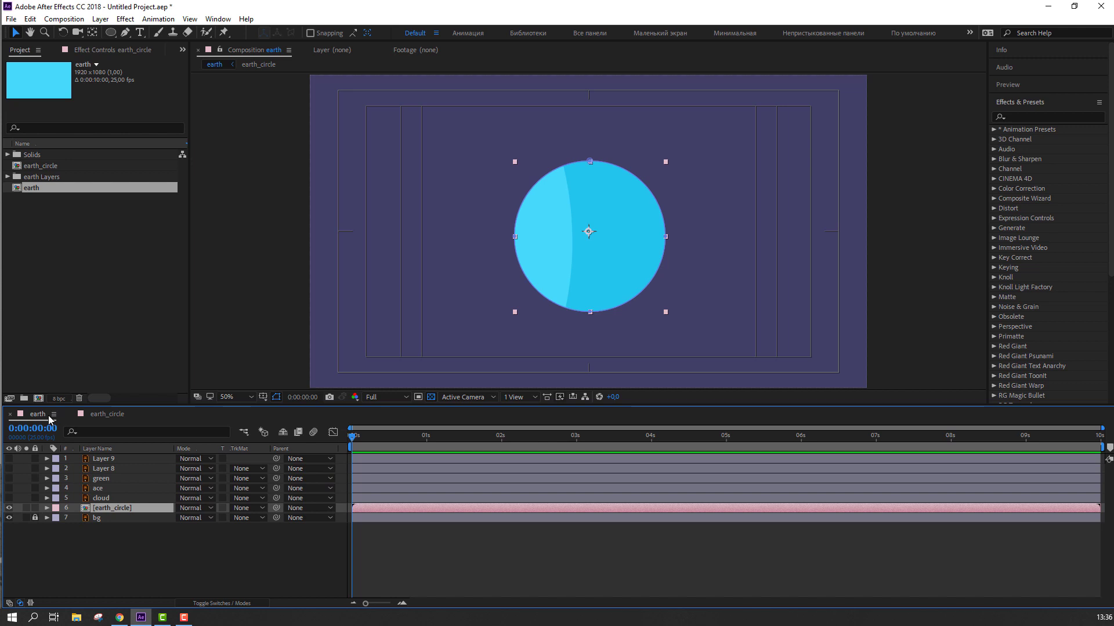
pyautogui.click(102, 414)
pyautogui.moveTo(174, 468); pyautogui.dragTo(87, 458)
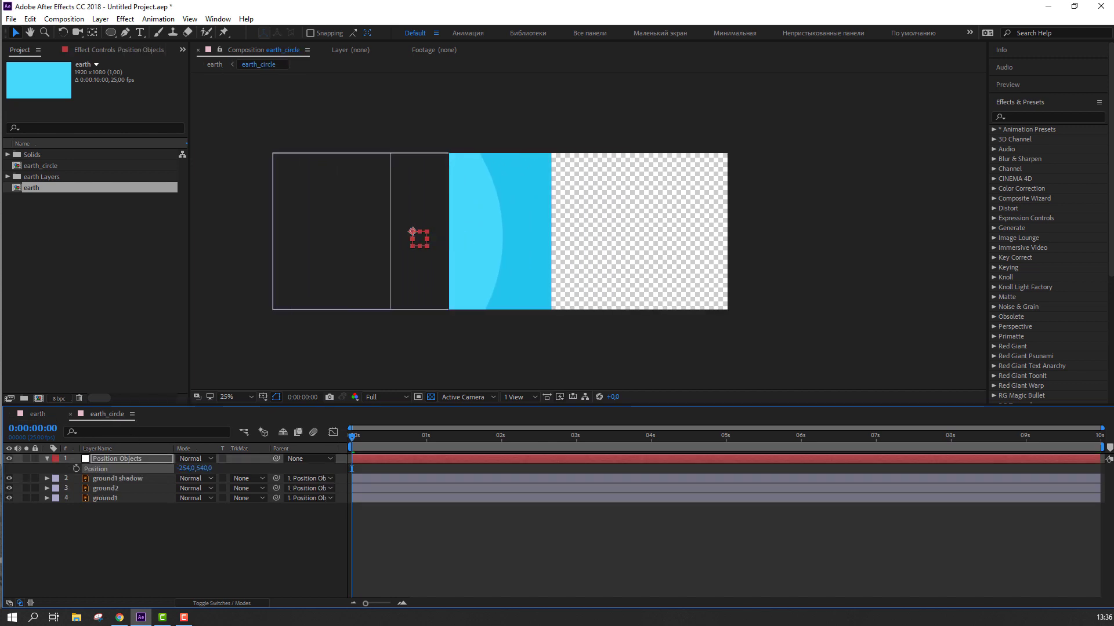
pyautogui.click(38, 414)
pyautogui.click(107, 414)
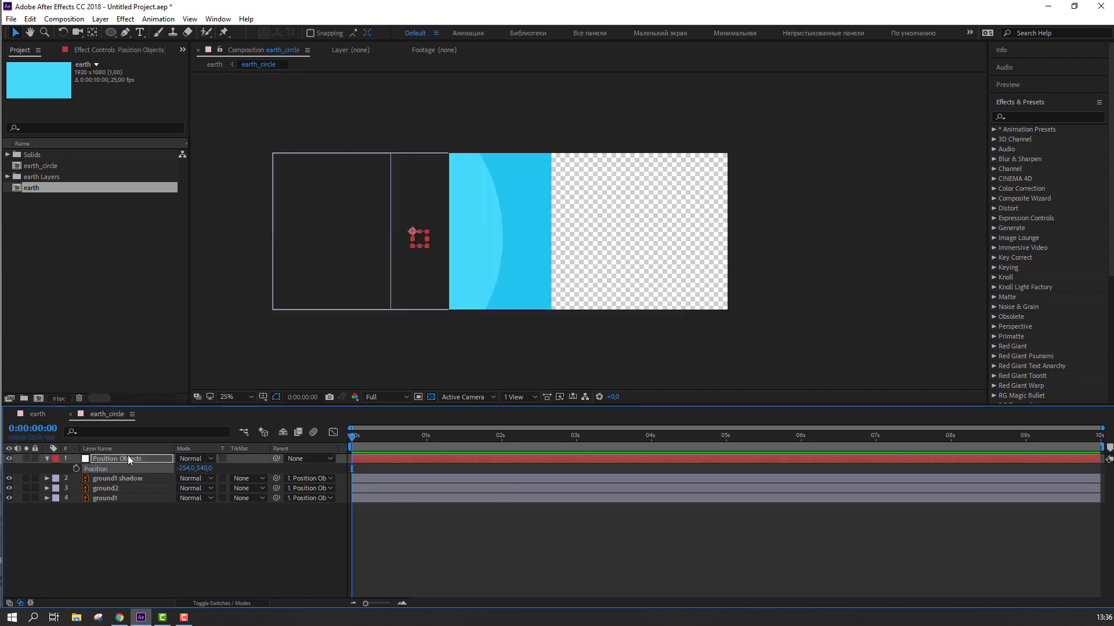
pyautogui.moveTo(185, 469); pyautogui.dragTo(244, 469)
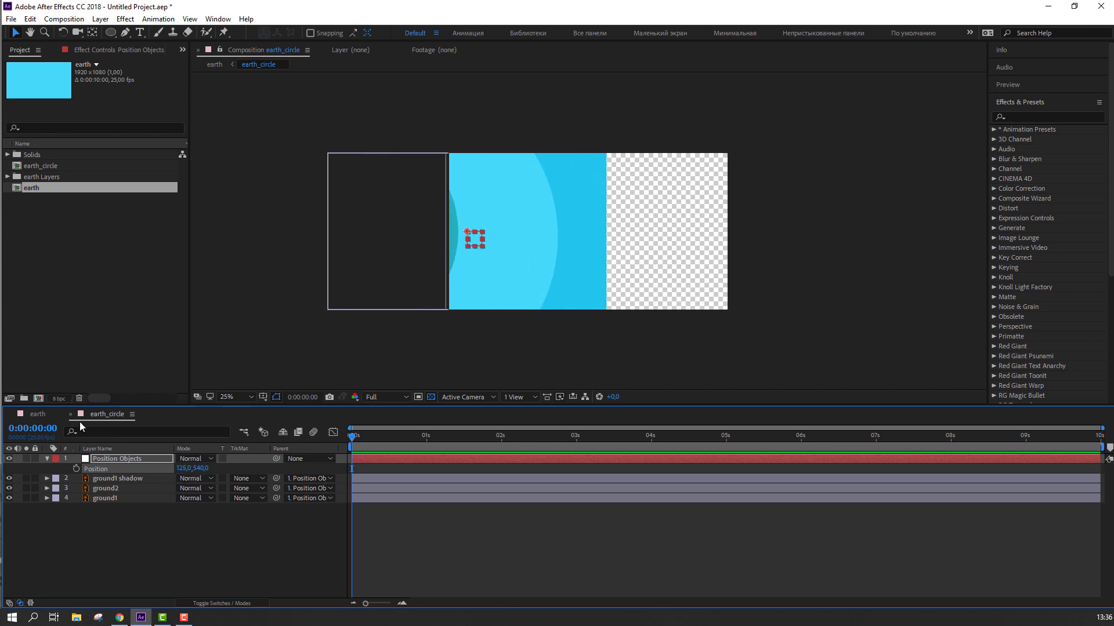
pyautogui.click(47, 414)
pyautogui.click(108, 414)
pyautogui.moveTo(232, 470); pyautogui.dragTo(172, 442)
pyautogui.click(47, 413)
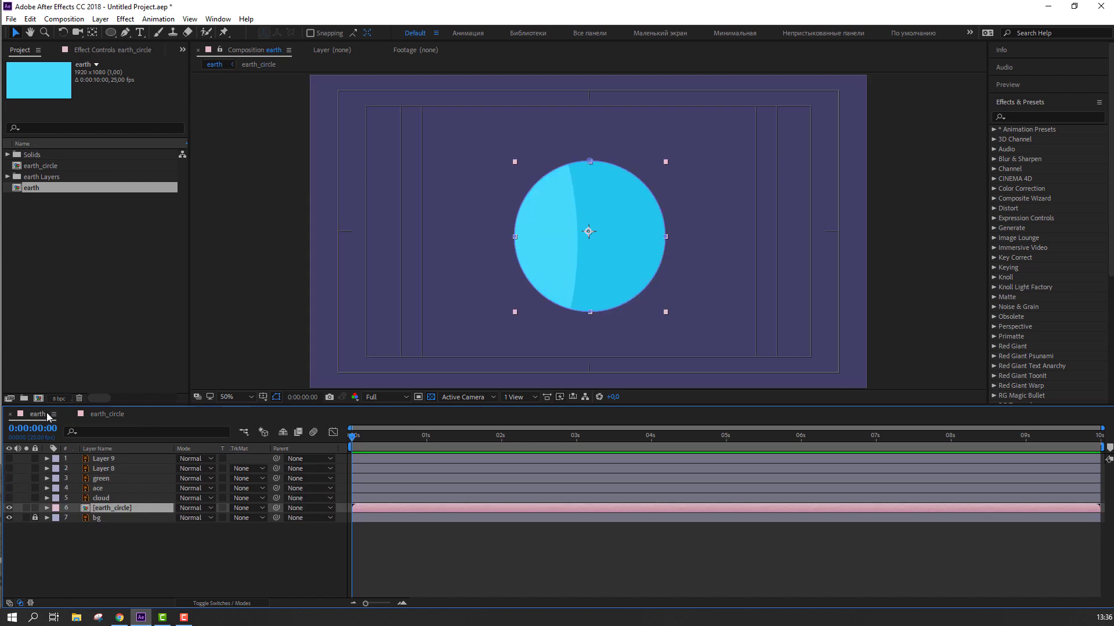
pyautogui.click(107, 414)
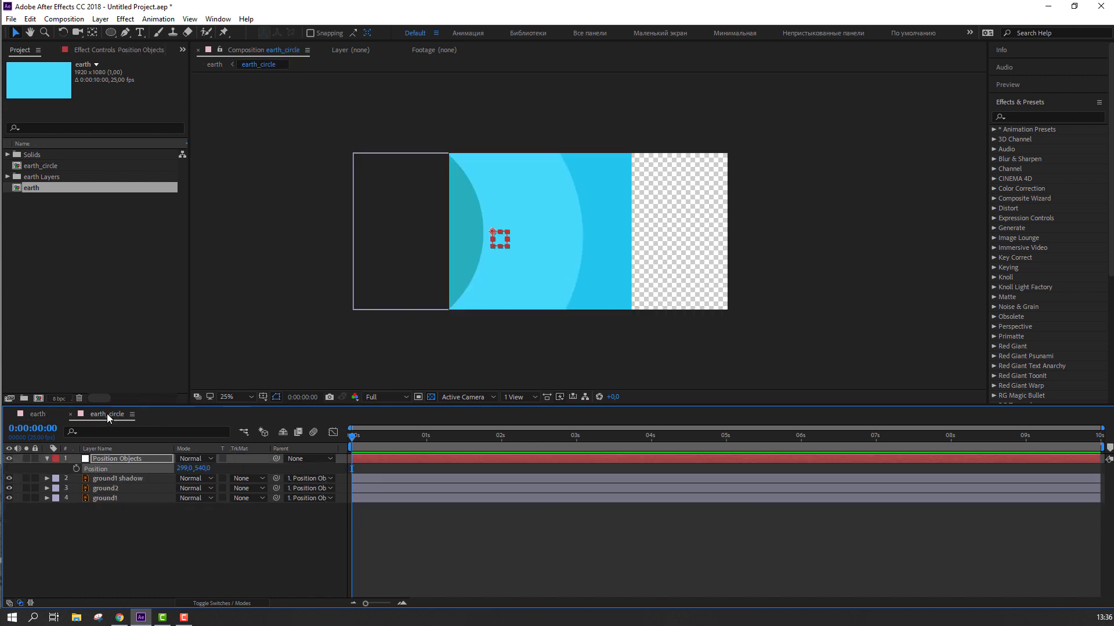
# Keyframe Position at 0 s, end the work area at 5 s, and move X to 1031.
pyautogui.click(76, 469)
pyautogui.click(725, 439)
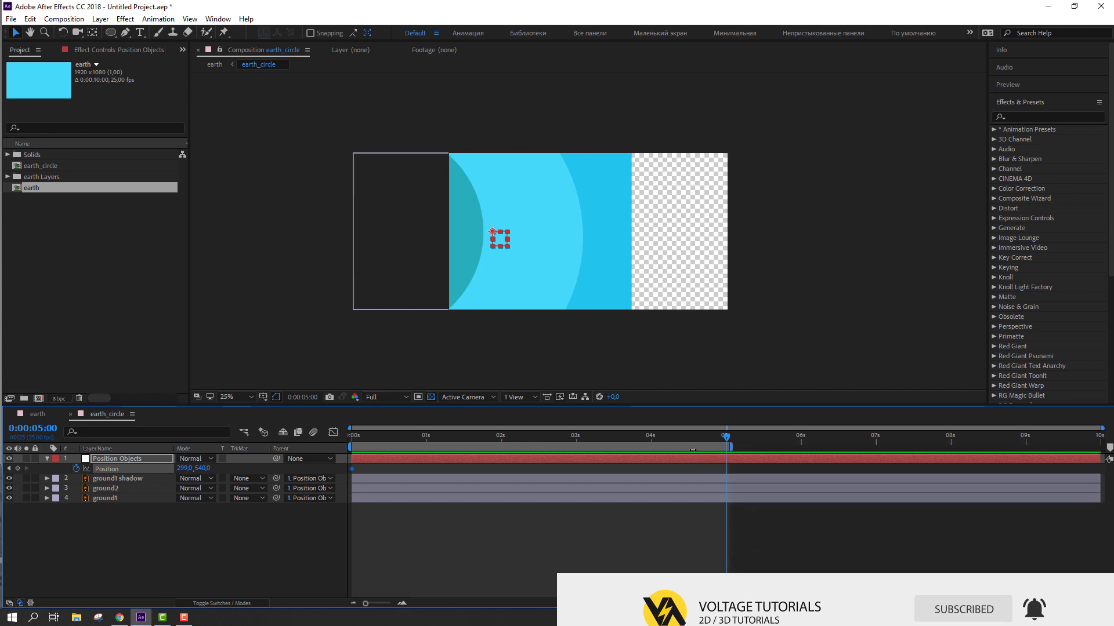
pyautogui.click(38, 414)
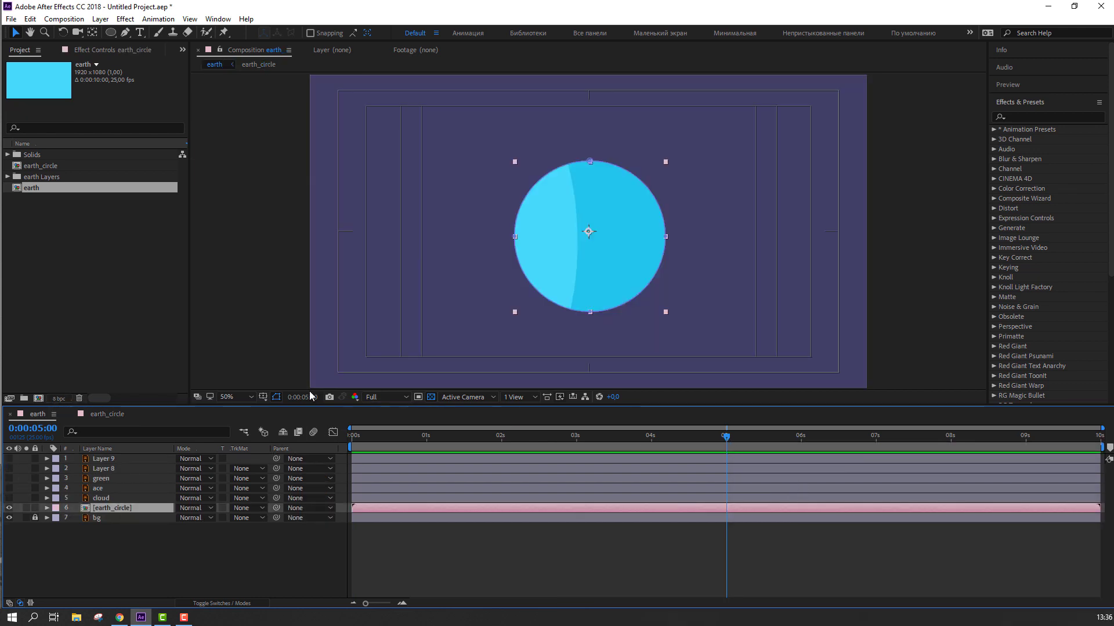
pyautogui.press('n')
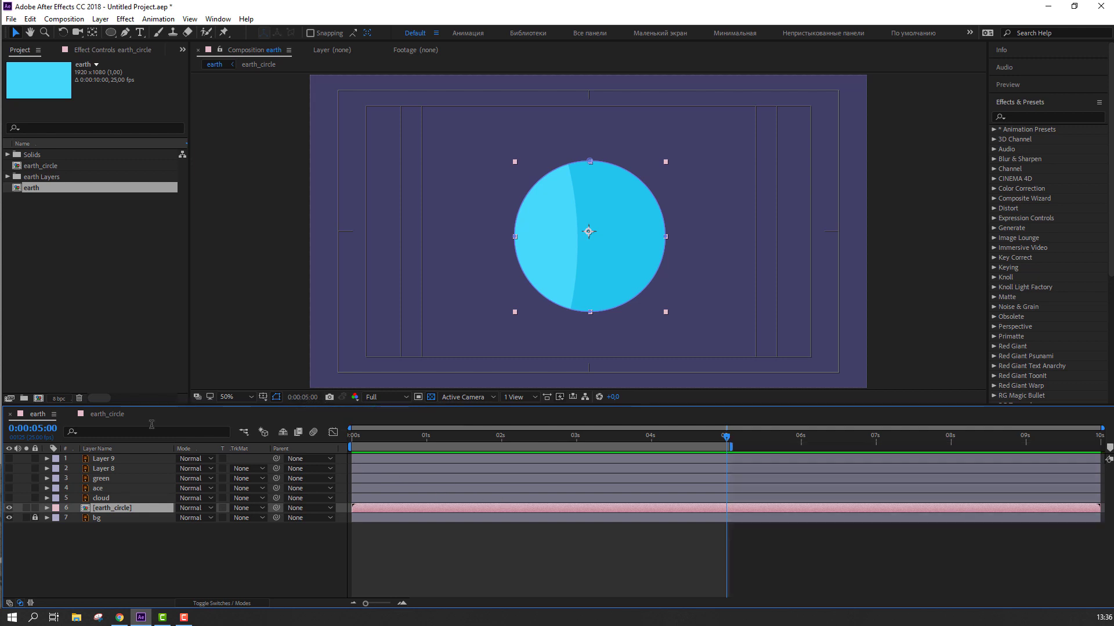
pyautogui.click(93, 413)
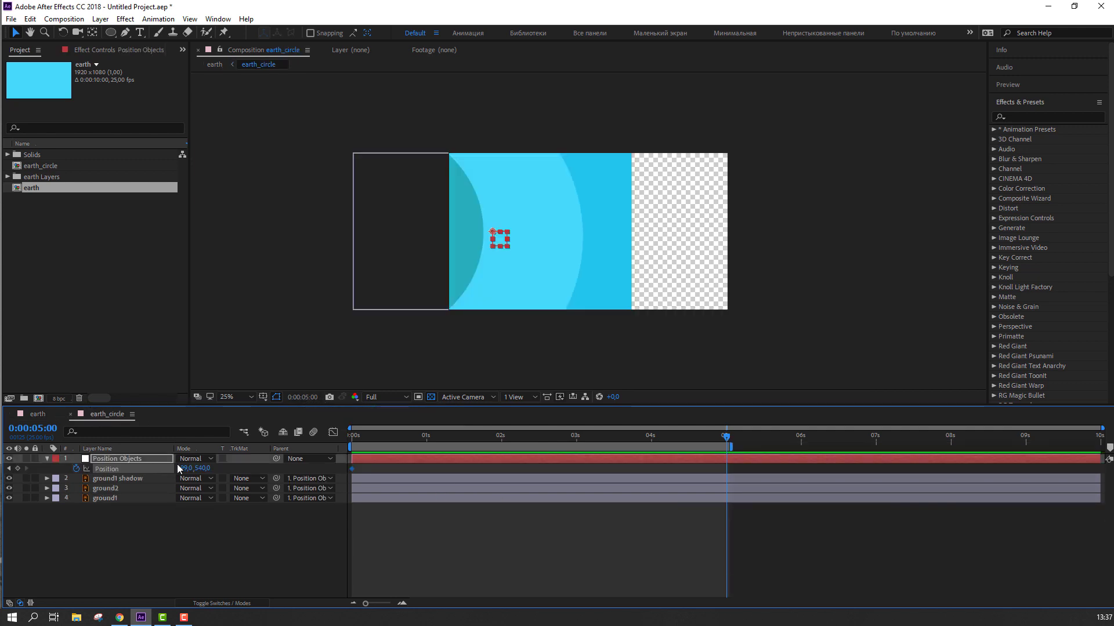
pyautogui.moveTo(178, 468); pyautogui.dragTo(610, 472)
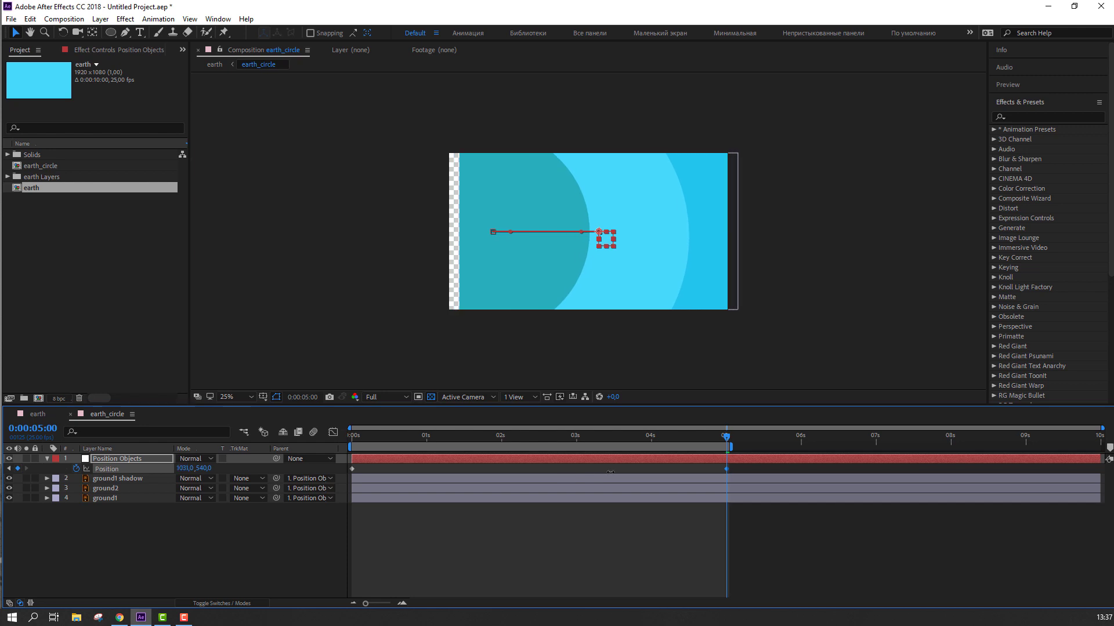
# Preview the rotating earth animation in the earth composition.
pyautogui.click(38, 413)
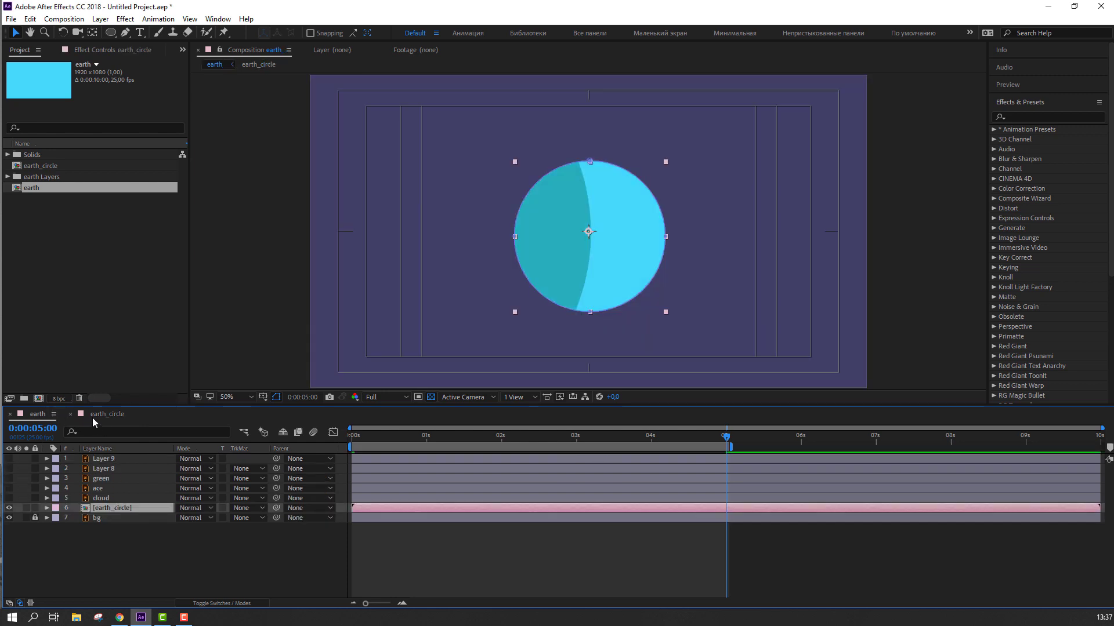
pyautogui.click(100, 419)
pyautogui.click(28, 413)
pyautogui.press('space')
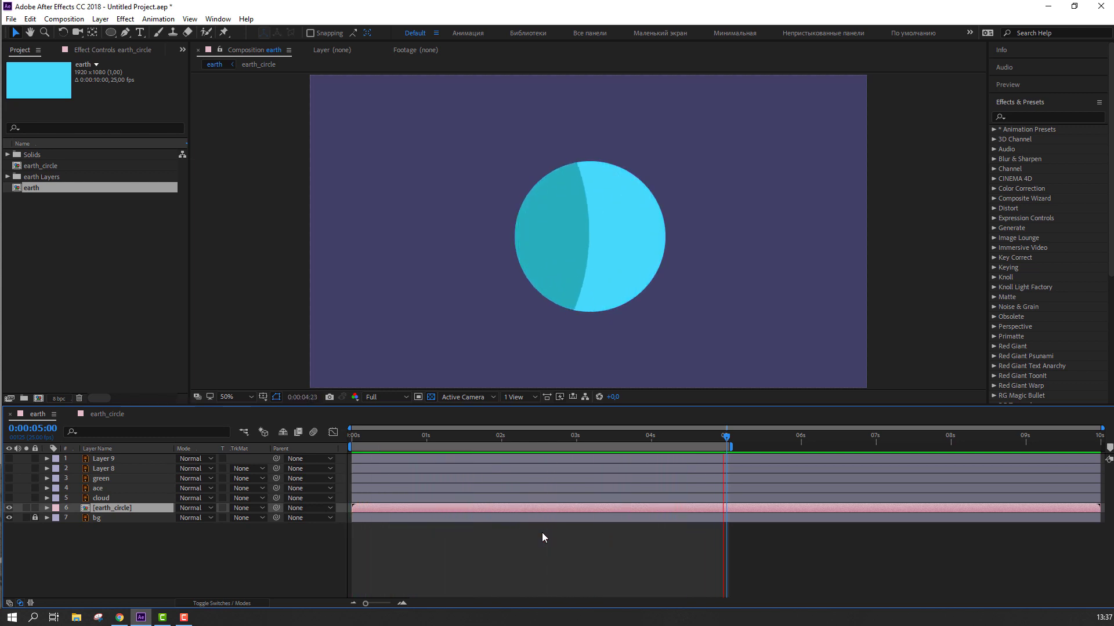
# Stop the preview and expand the ground1 shadow mask to 465 pixels in earth_circle.
pyautogui.click(421, 437)
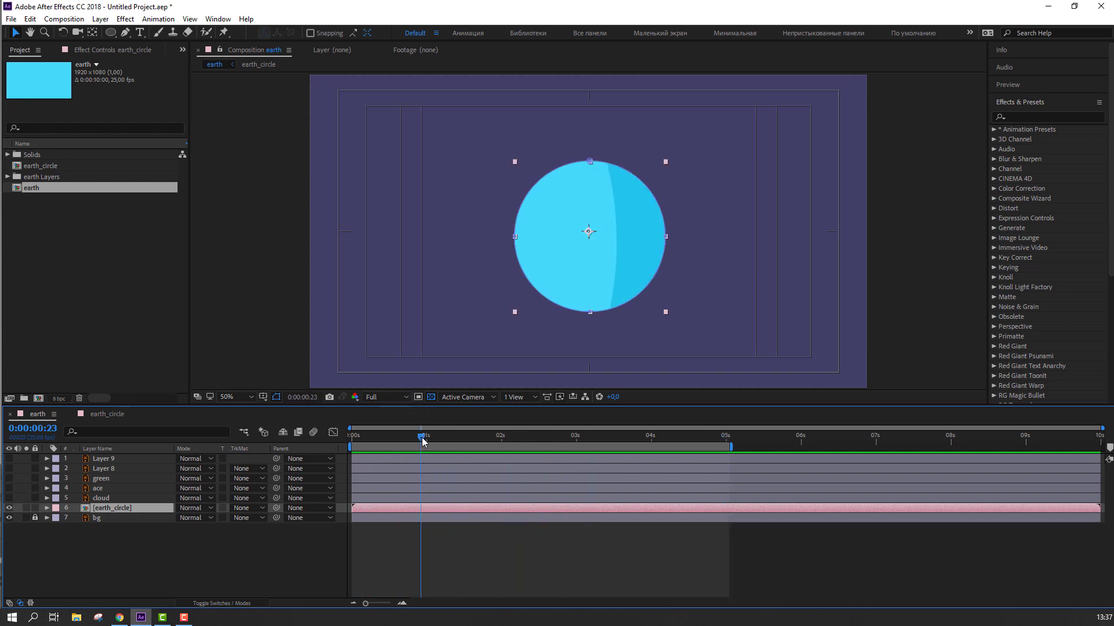
pyautogui.click(100, 417)
pyautogui.click(130, 479)
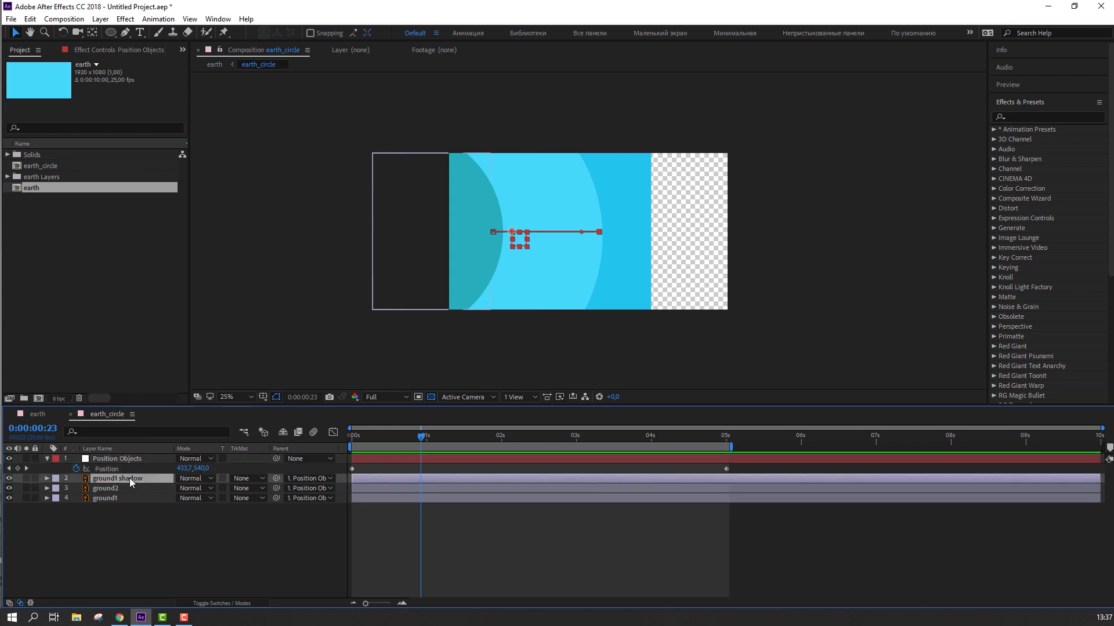
pyautogui.click(46, 478)
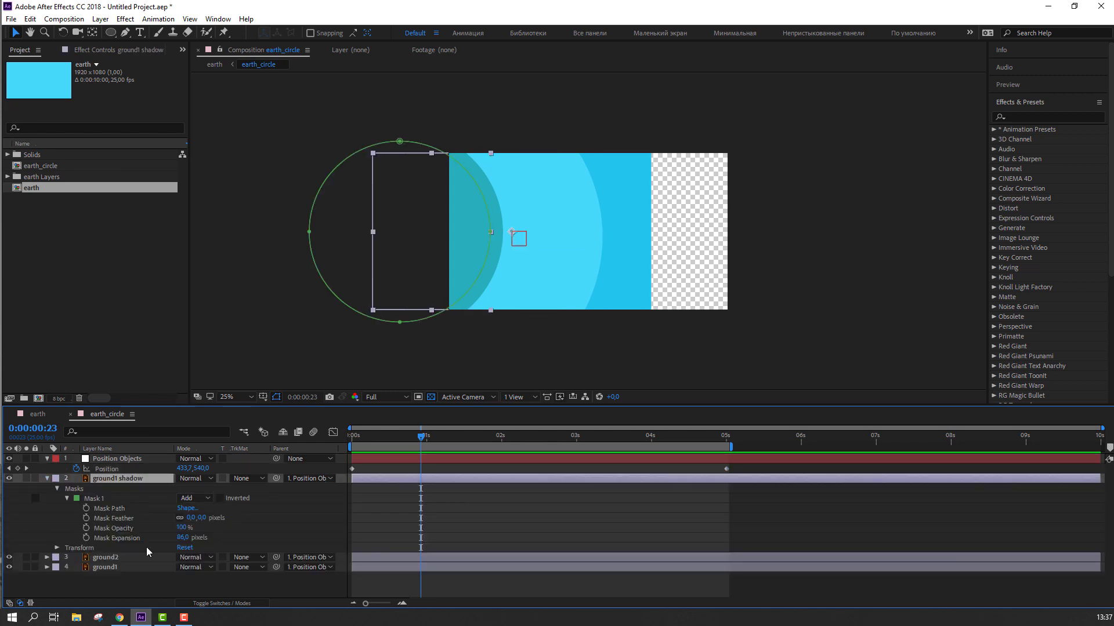
pyautogui.moveTo(182, 538); pyautogui.dragTo(302, 538)
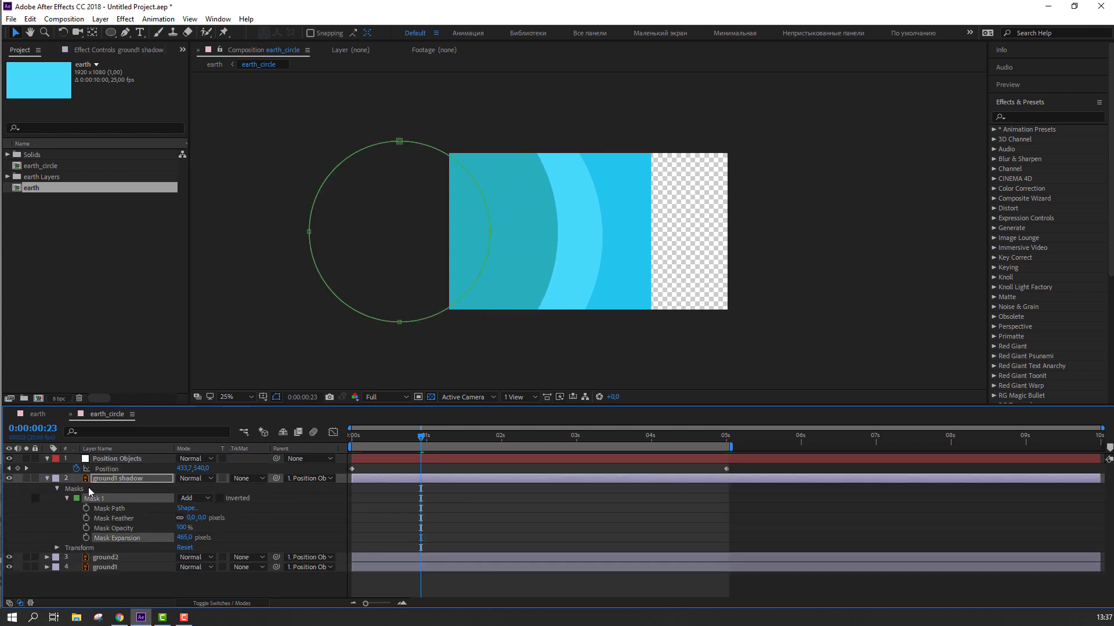
# Preview the wider shadow in the earth comp, then collapse and deselect ground1 shadow.
pyautogui.click(36, 414)
pyautogui.click(500, 545)
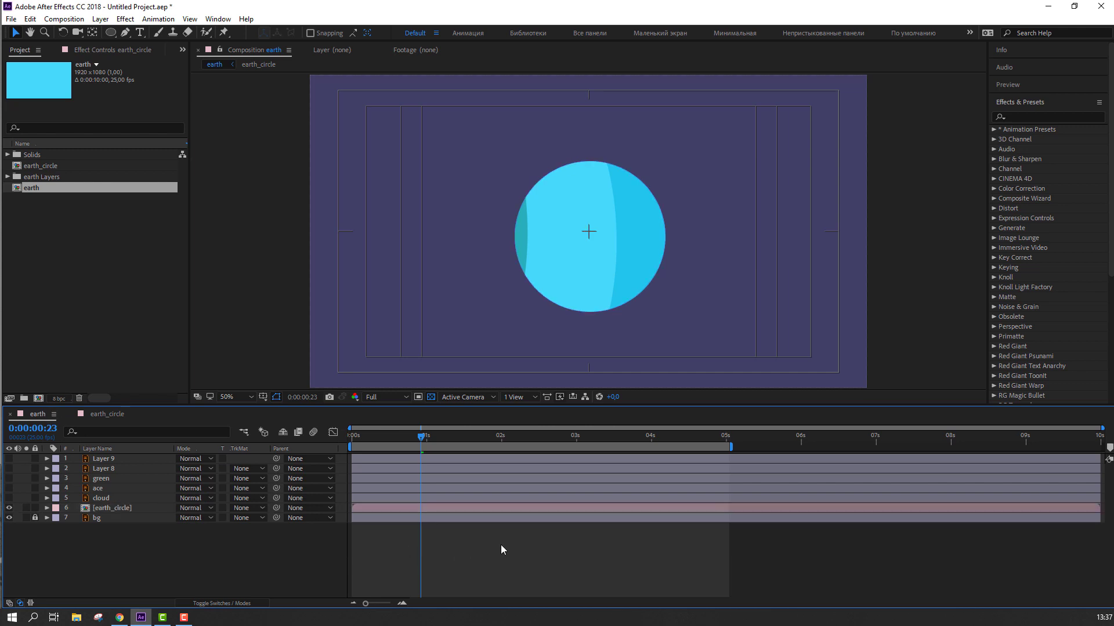
pyautogui.press('space')
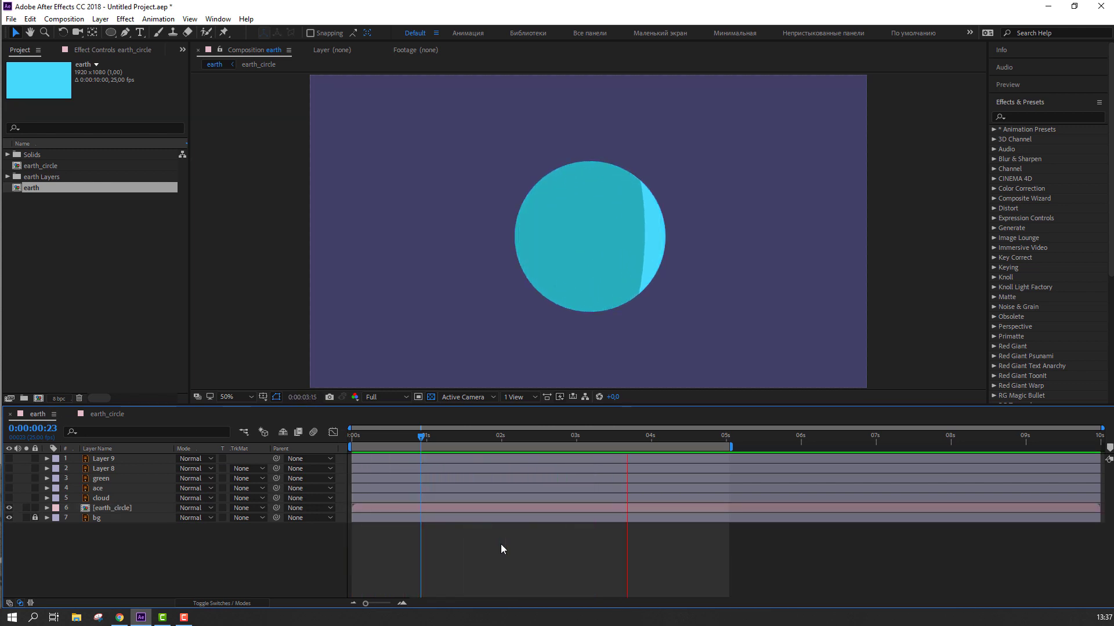
pyautogui.click(395, 436)
pyautogui.click(102, 413)
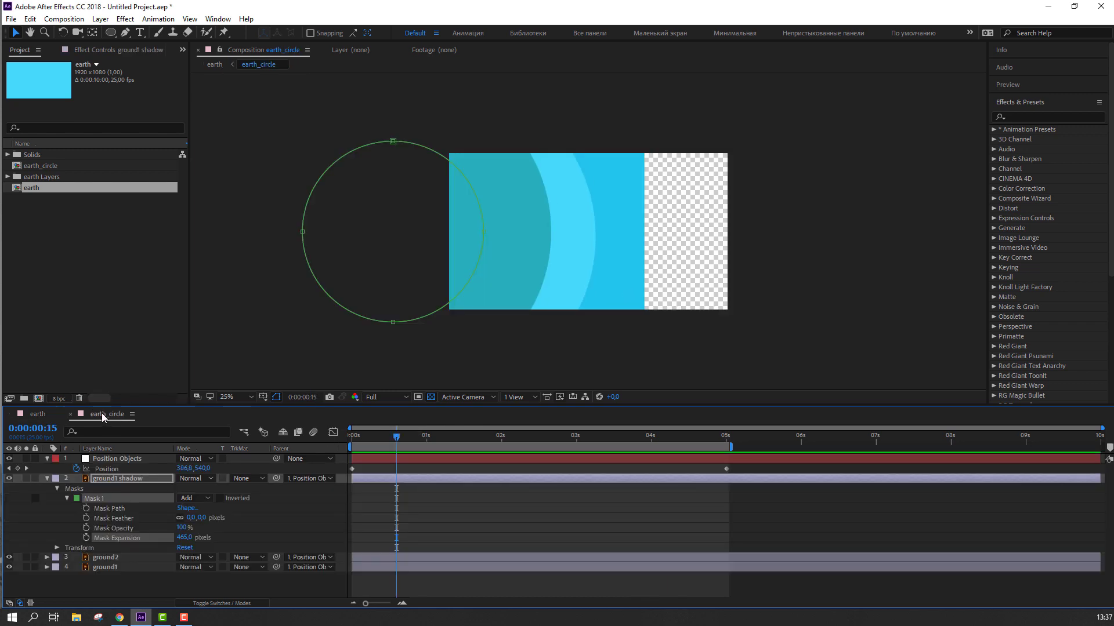
pyautogui.click(47, 478)
pyautogui.click(78, 529)
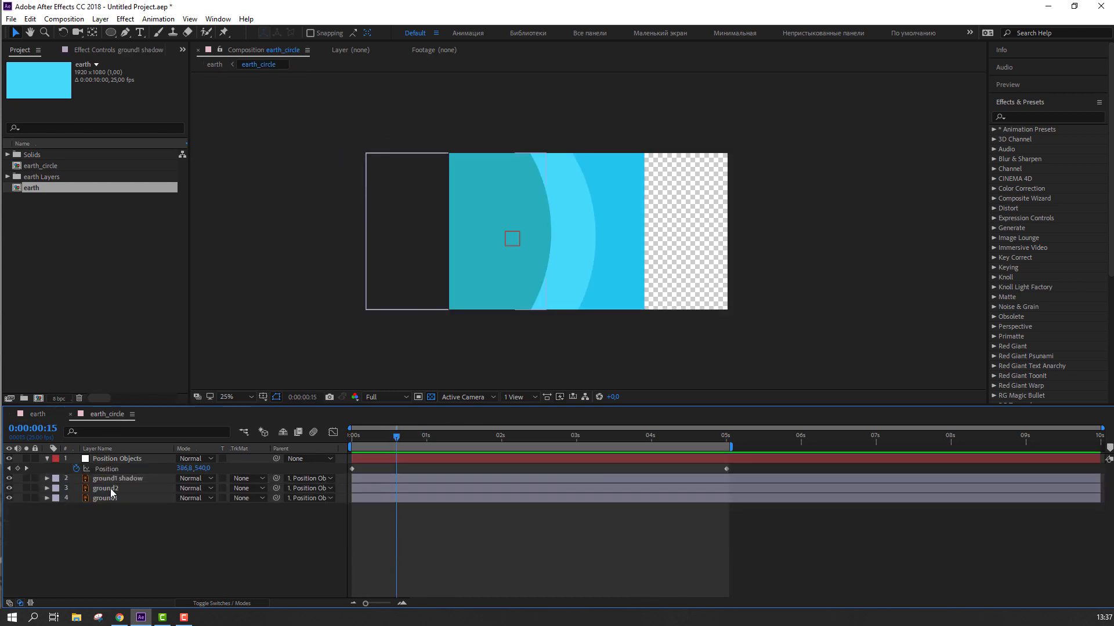
pyautogui.click(110, 490)
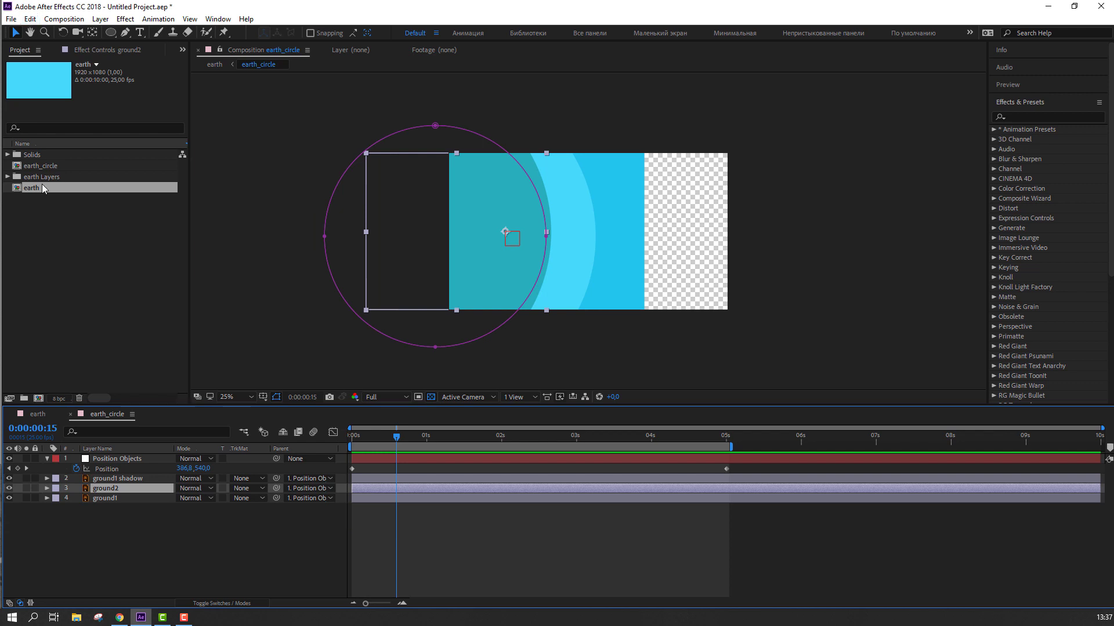
# Duplicate ground2 as ground3, place it above ground1 shadow, and start it at 0 s.
pyautogui.click(8, 487)
pyautogui.click(9, 487)
pyautogui.click(30, 18)
pyautogui.click(58, 170)
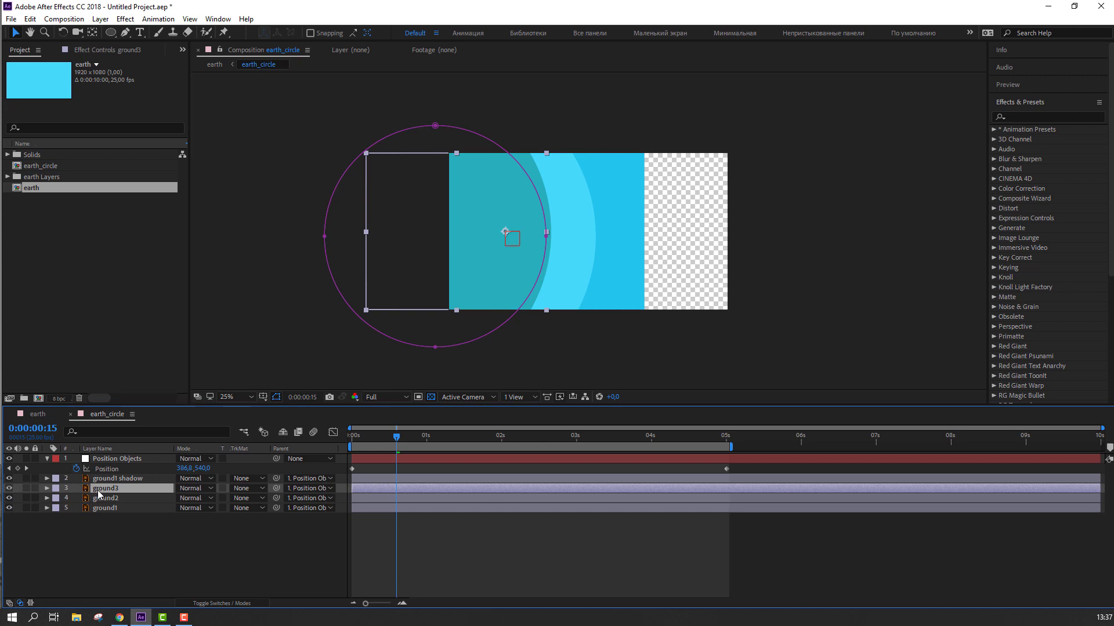
pyautogui.moveTo(101, 489); pyautogui.dragTo(104, 478)
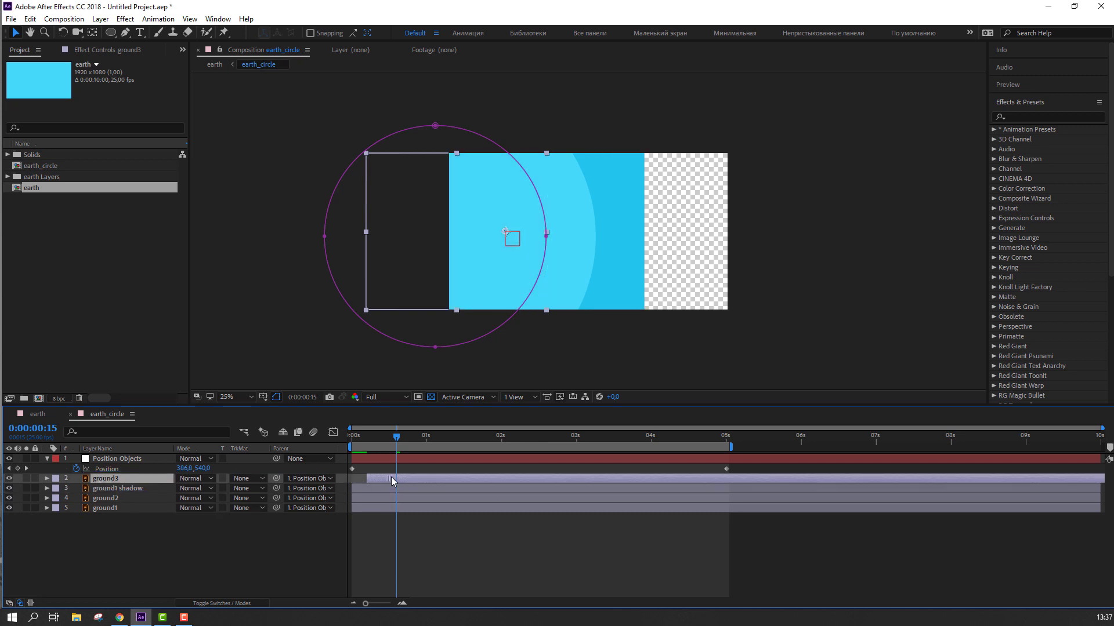
pyautogui.hotkey('alt', 'Home')
# Reduce ground3's mask expansion to -366 pixels and view the result in the earth comp.
pyautogui.press('m')
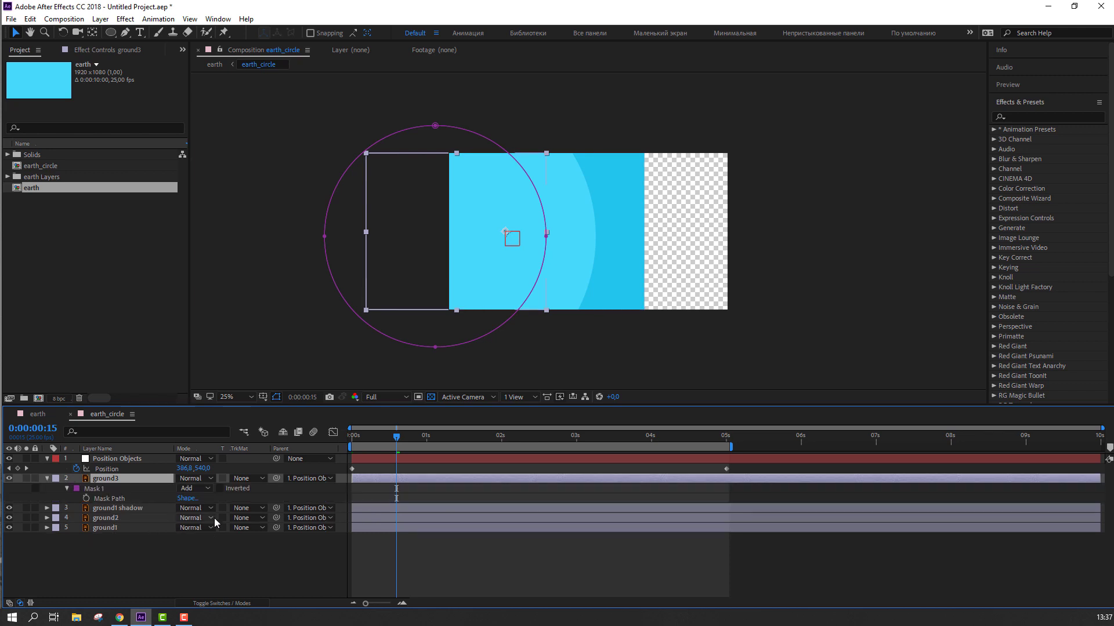
pyautogui.press('m')
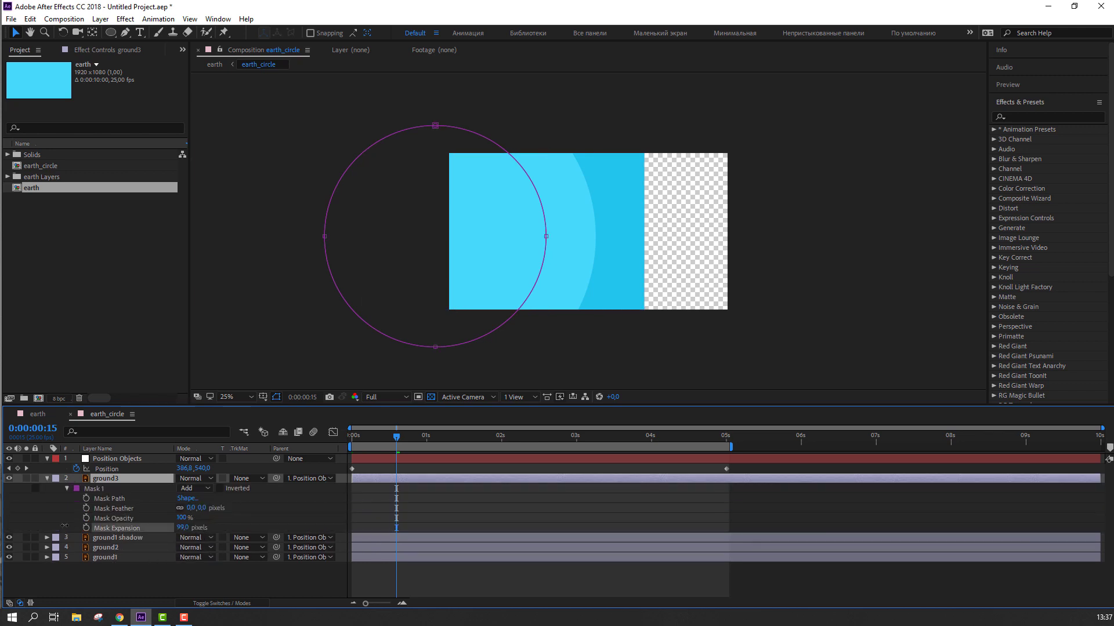
pyautogui.moveTo(64, 526)
pyautogui.mouseDown()
pyautogui.moveTo(12, 525)
pyautogui.moveTo(28, 525)
pyautogui.mouseUp()
pyautogui.click(70, 489)
pyautogui.click(36, 413)
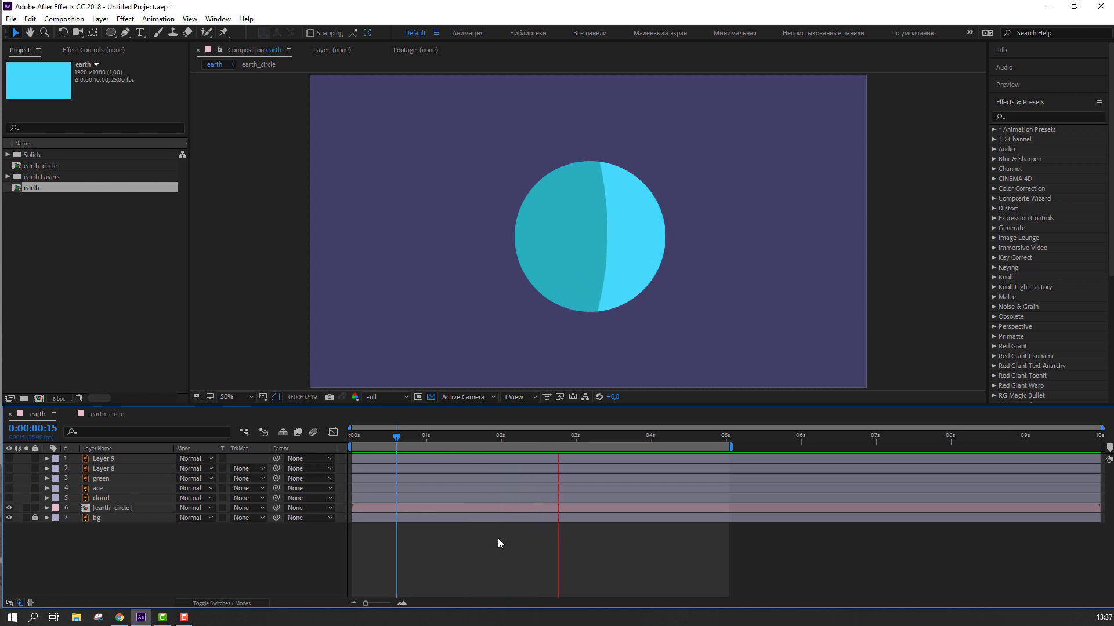
# Stop the preview at 0:00:03:11 and open the earth_circle composition.
pyautogui.click(608, 433)
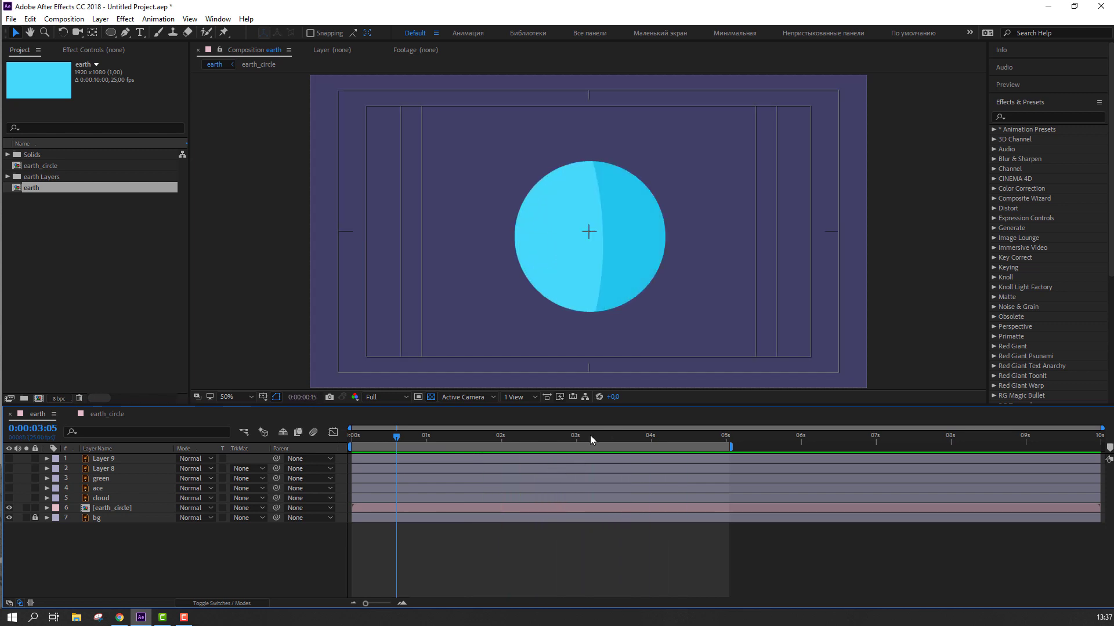
pyautogui.moveTo(590, 435); pyautogui.dragTo(605, 440)
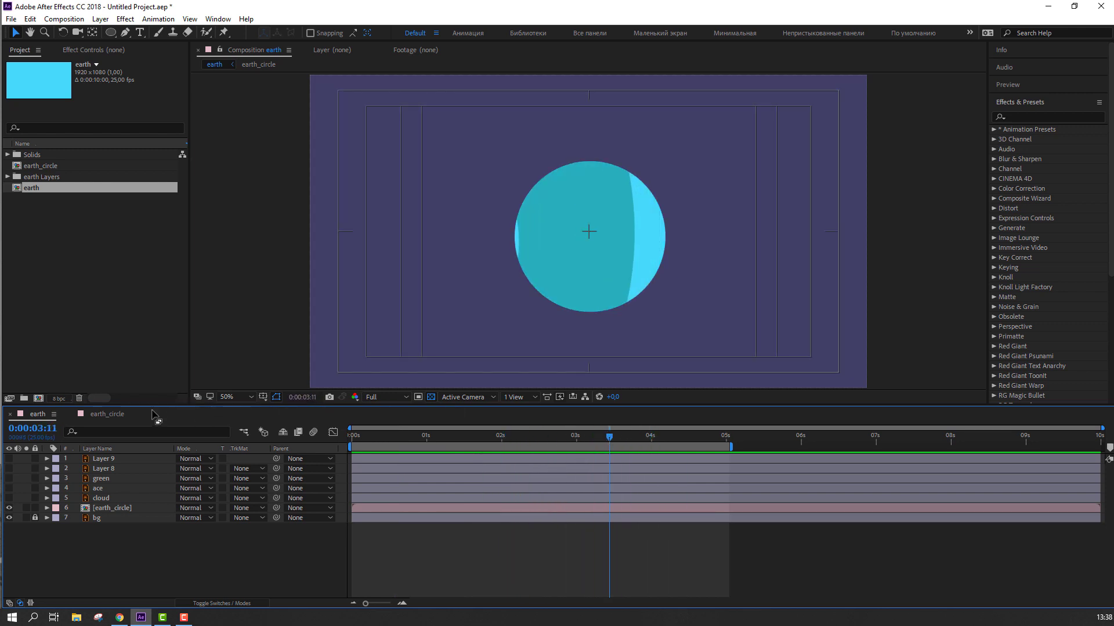
pyautogui.click(113, 413)
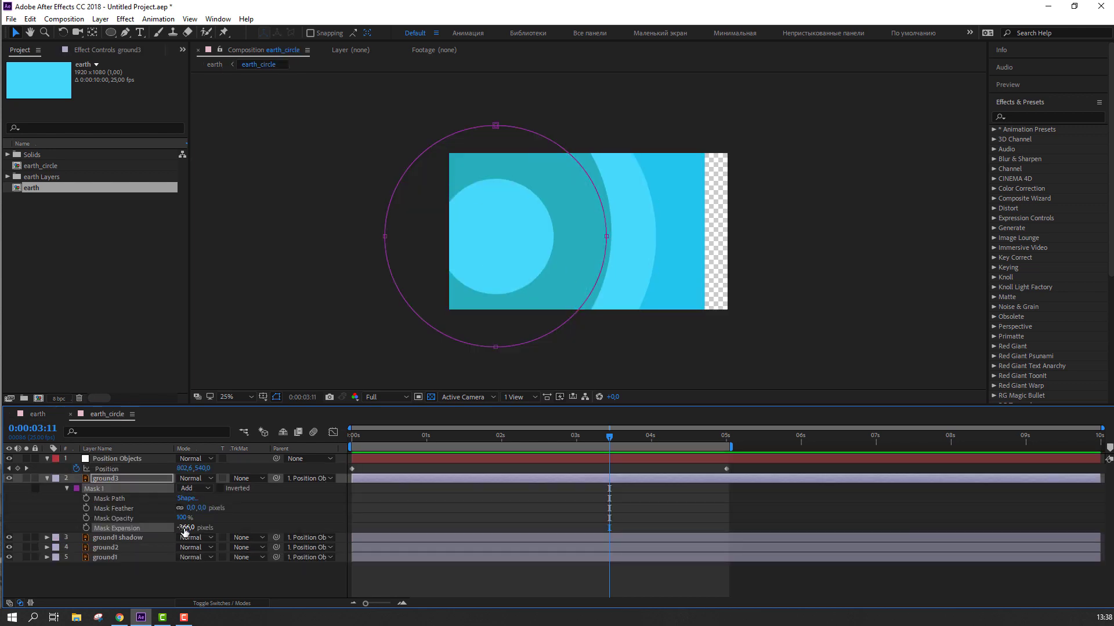
# Drag ground3's mask points and curves into a rounded egg shape, then preview it in earth.
pyautogui.moveTo(184, 531); pyautogui.dragTo(311, 503)
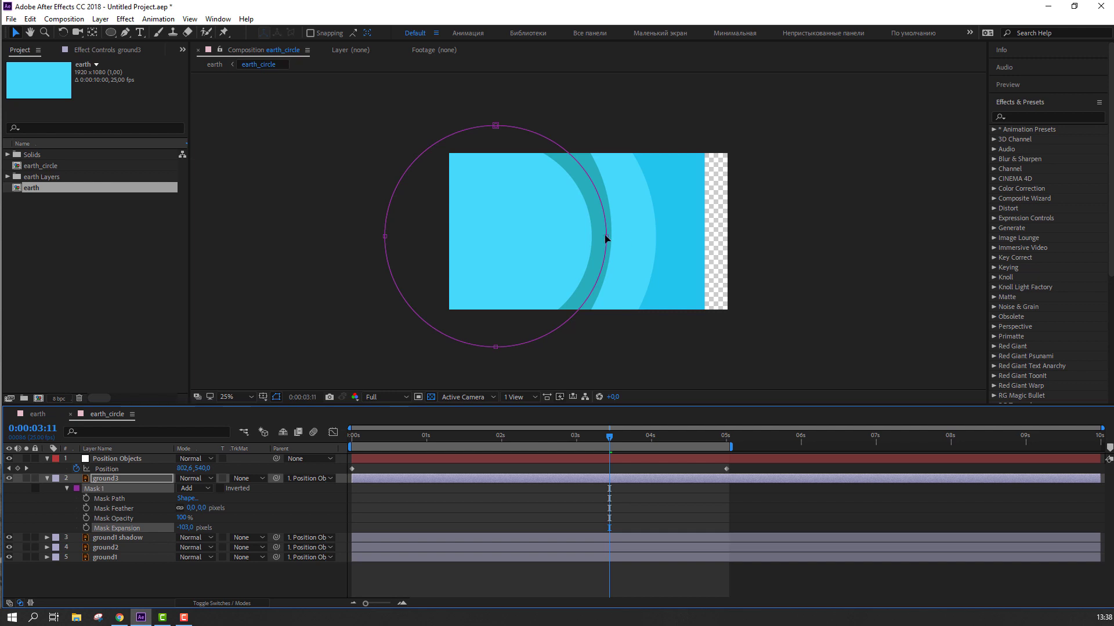
pyautogui.moveTo(605, 238); pyautogui.dragTo(592, 240)
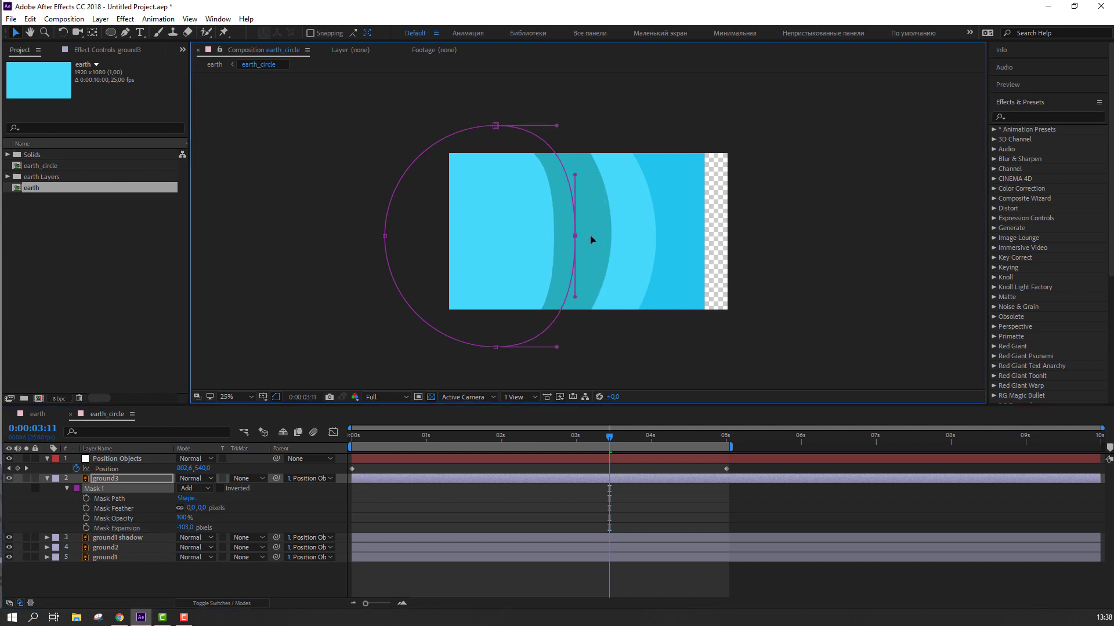
pyautogui.moveTo(385, 237); pyautogui.dragTo(323, 240)
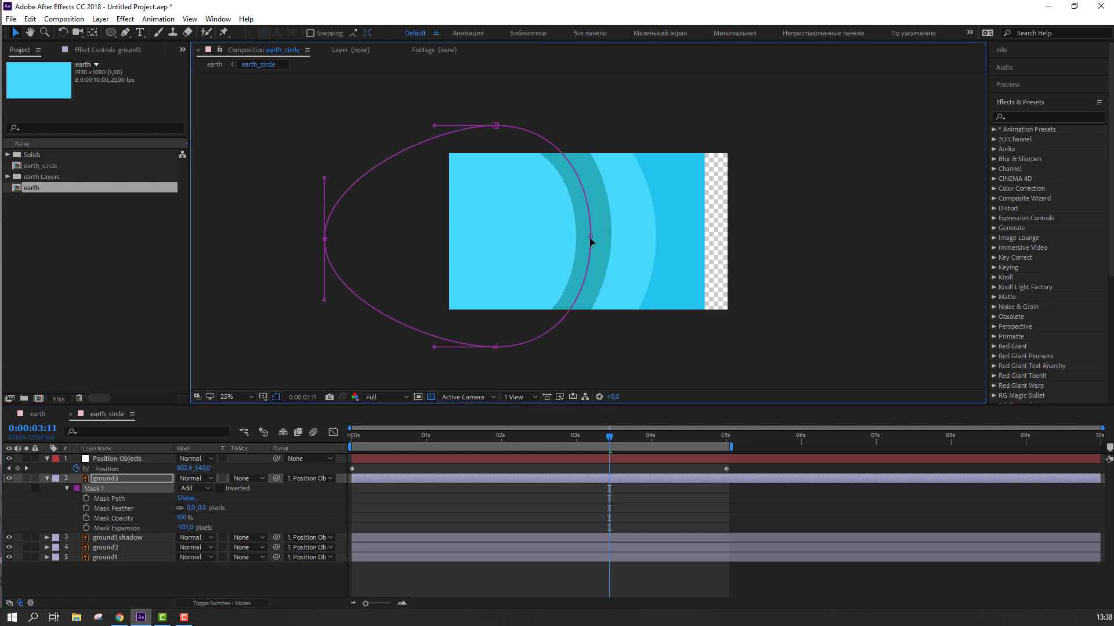
pyautogui.moveTo(590, 237); pyautogui.dragTo(597, 237)
pyautogui.moveTo(495, 347); pyautogui.dragTo(434, 352)
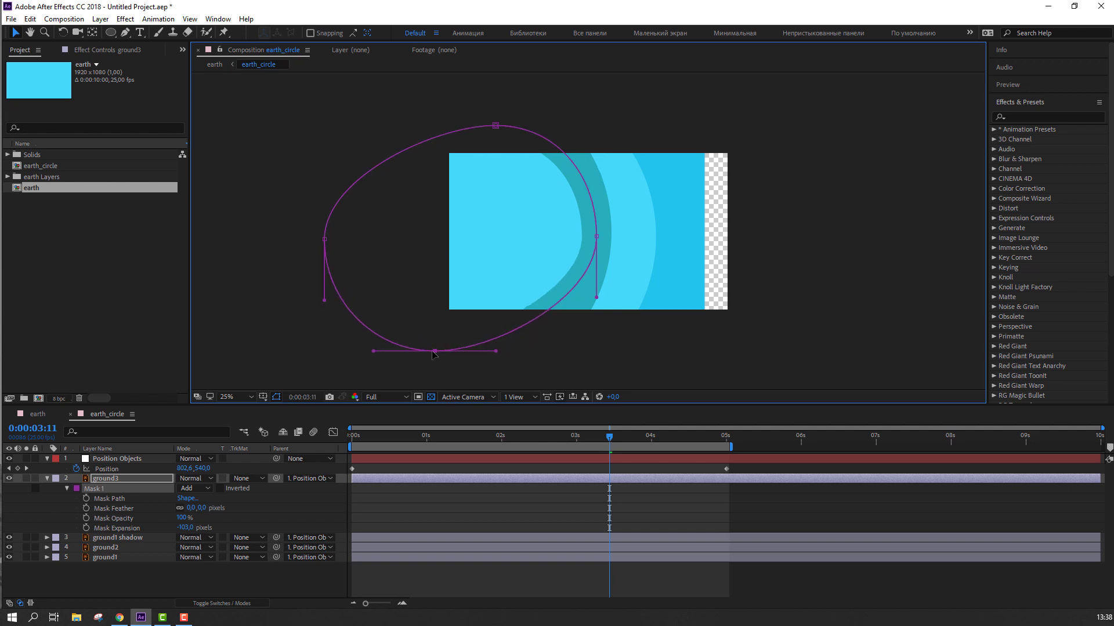
pyautogui.moveTo(496, 126); pyautogui.dragTo(444, 128)
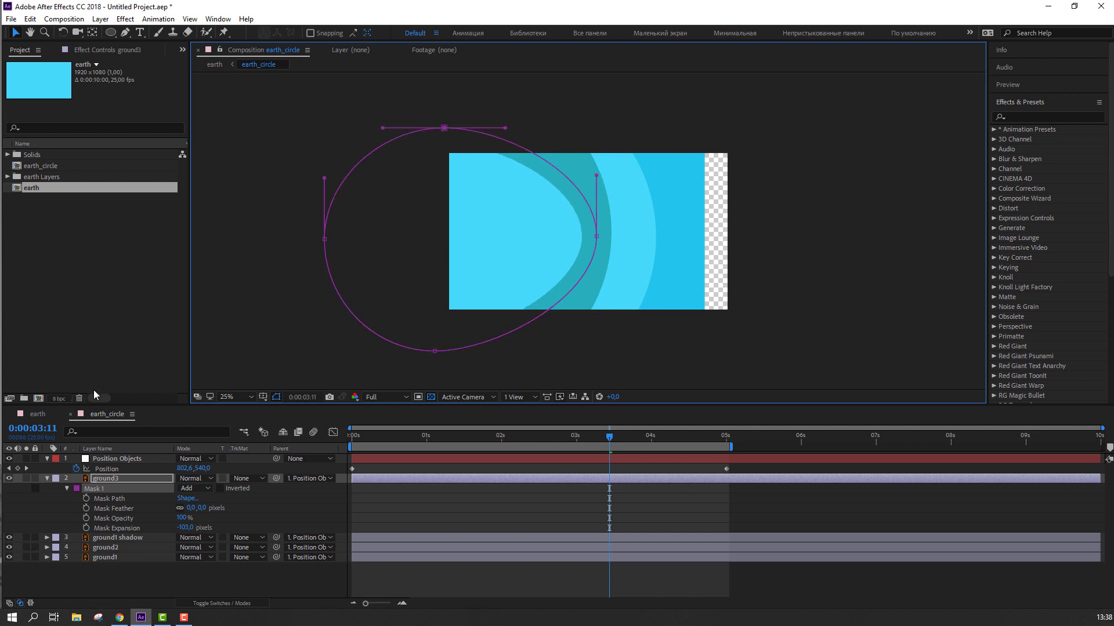
pyautogui.click(37, 414)
pyautogui.press('space')
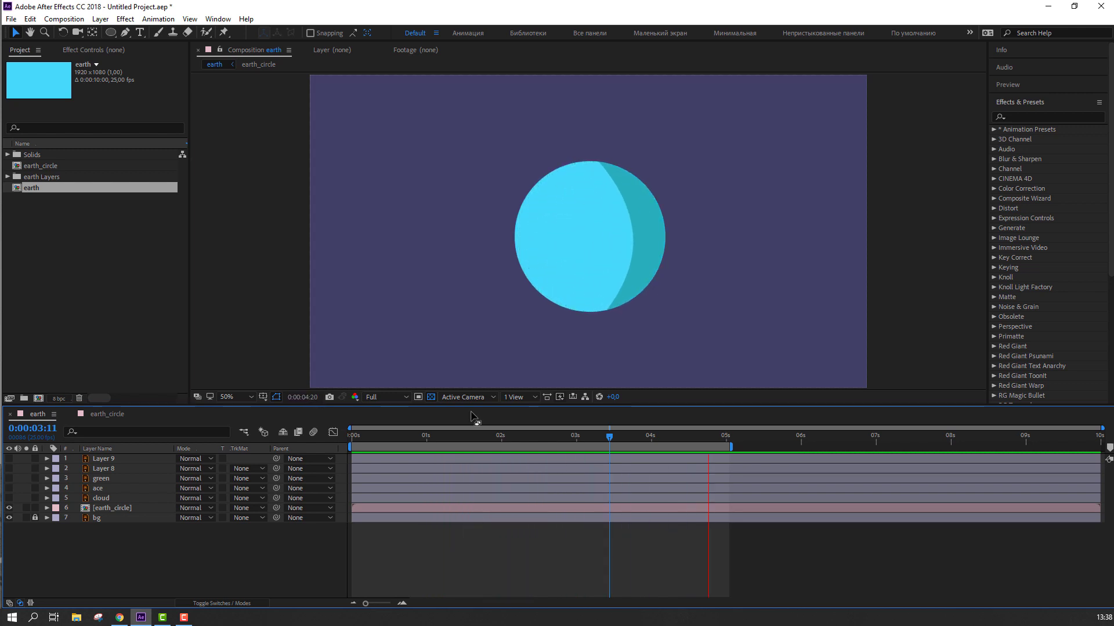
# Stop the preview and tidy earth_circle by collapsing ground3 and Position Objects and deselecting.
pyautogui.moveTo(479, 433); pyautogui.dragTo(107, 424)
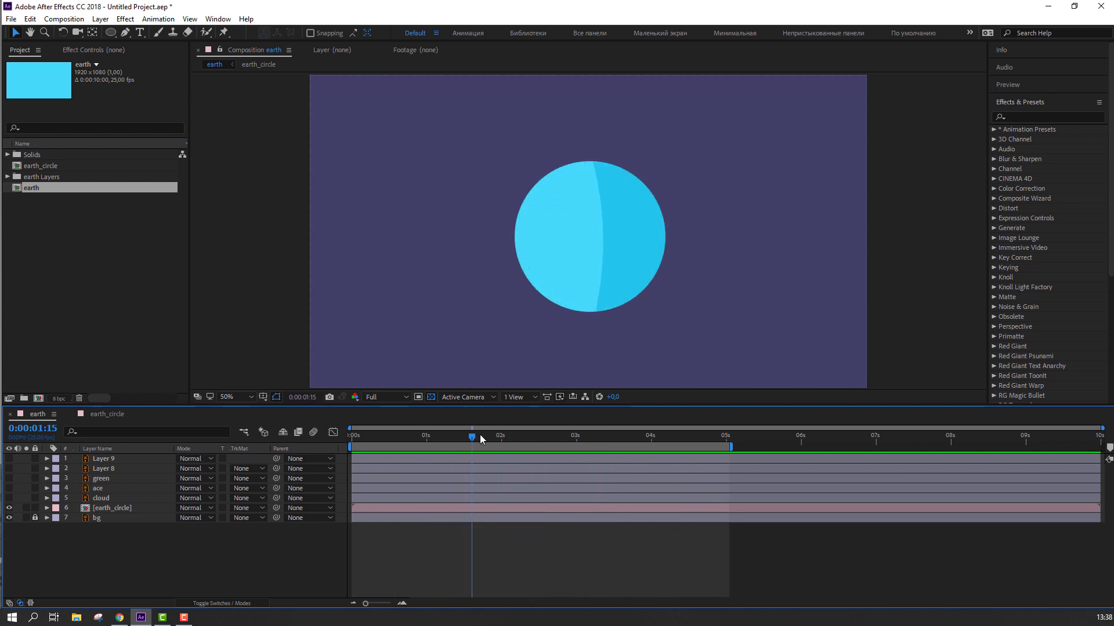
pyautogui.click(92, 414)
pyautogui.click(50, 478)
pyautogui.click(47, 459)
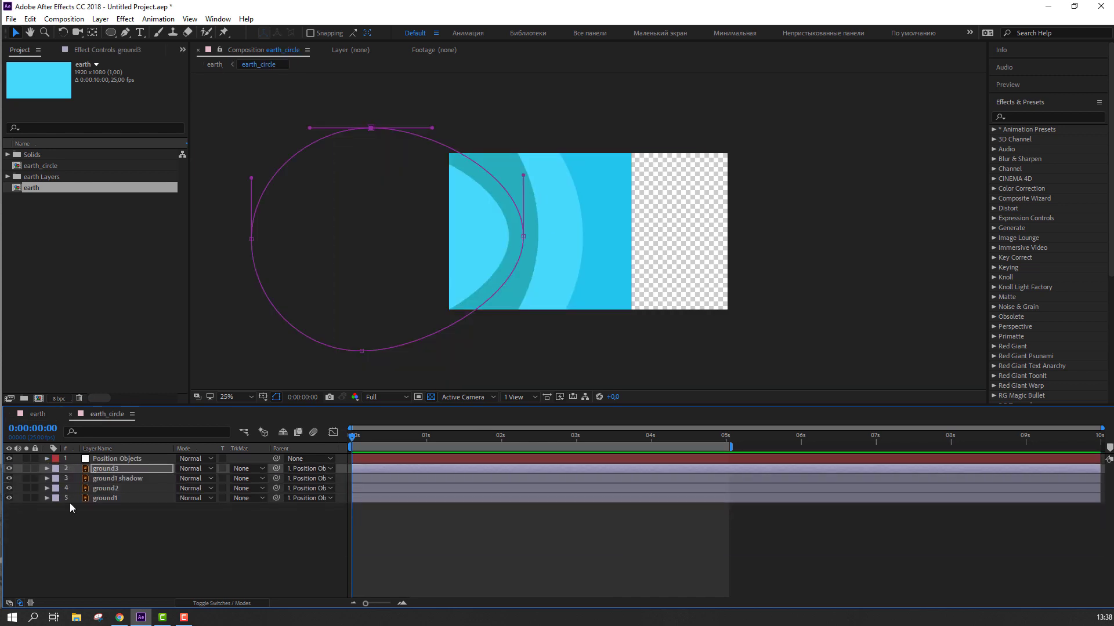
pyautogui.click(72, 509)
# In the earth comp, make the green continent layer visible and remove it.
pyautogui.click(47, 416)
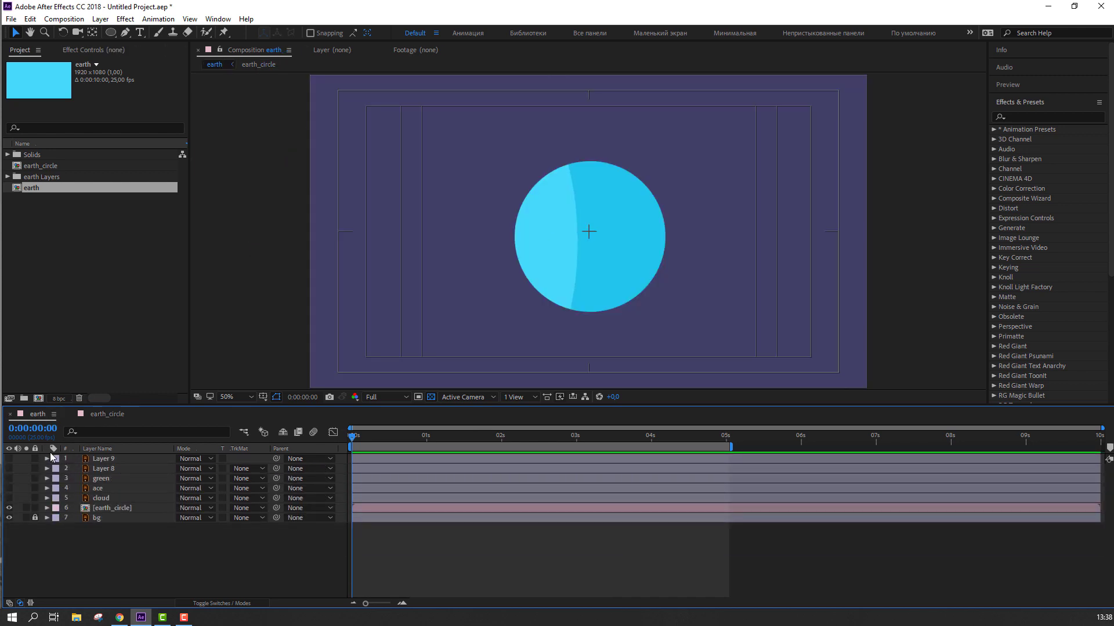
pyautogui.click(10, 479)
pyautogui.click(105, 478)
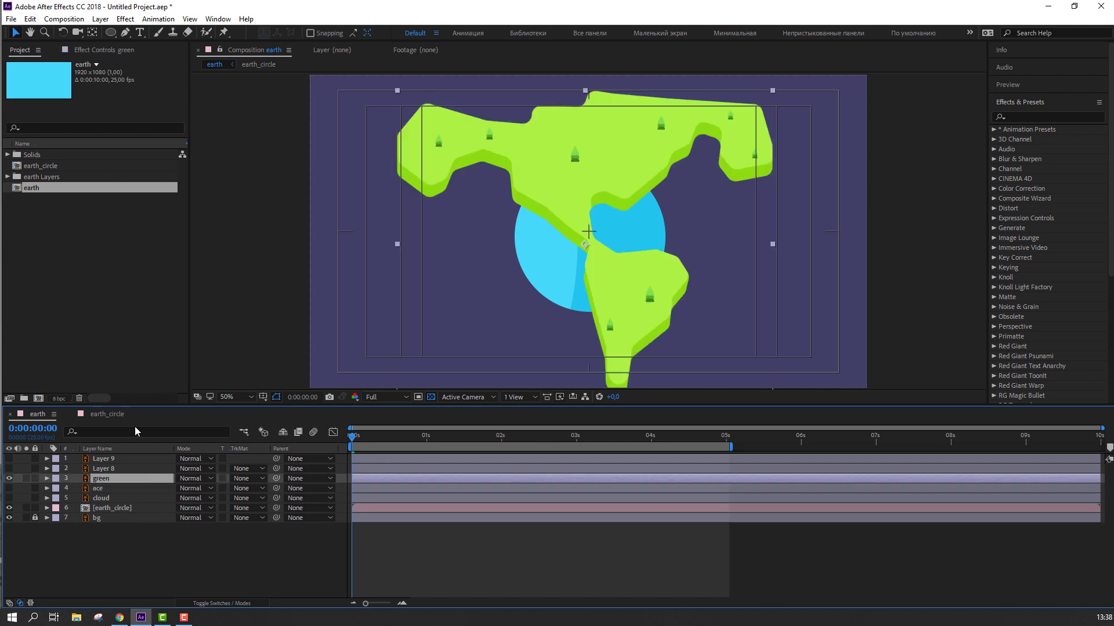
pyautogui.press('Delete')
# Move the green continent left, scale it to 65% and parent it to Position Objects.
pyautogui.click(102, 415)
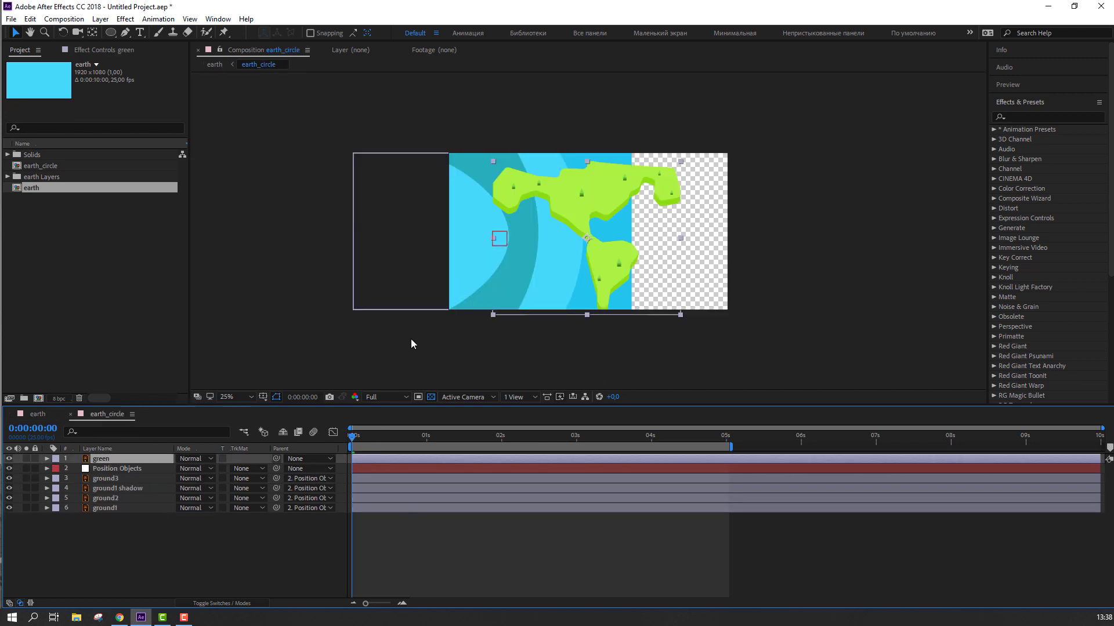
pyautogui.moveTo(584, 203); pyautogui.dragTo(516, 208)
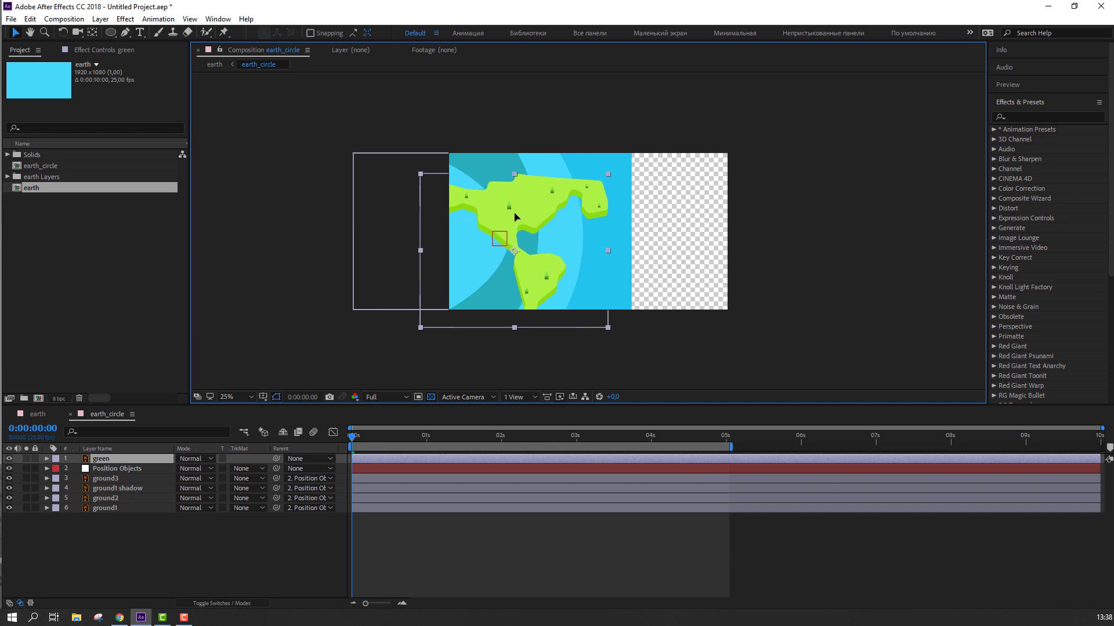
pyautogui.press('s')
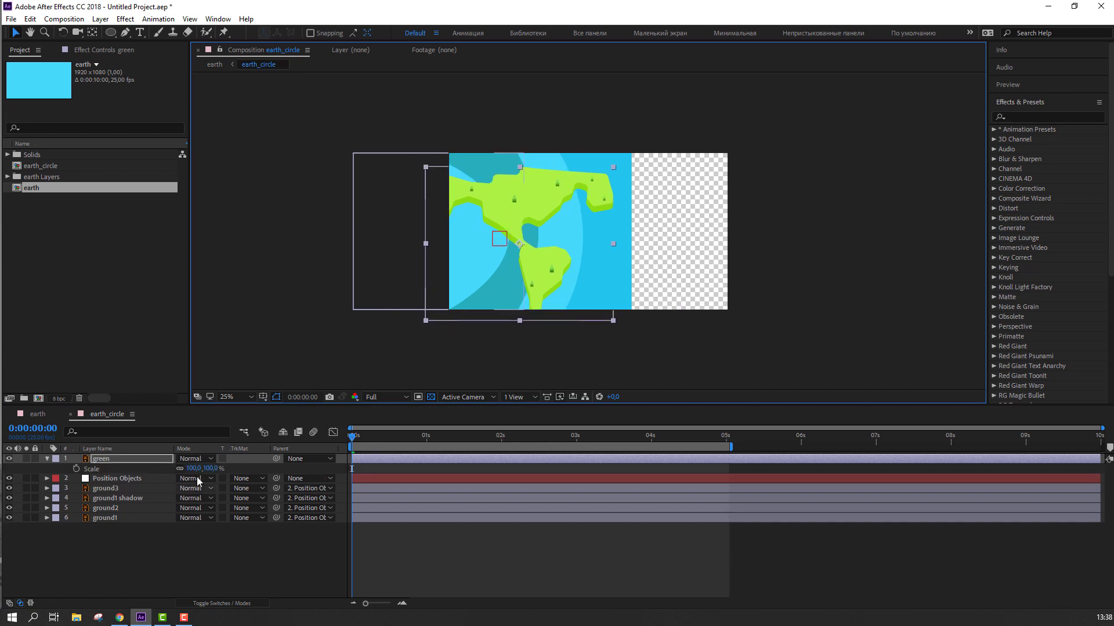
pyautogui.moveTo(198, 469); pyautogui.dragTo(179, 468)
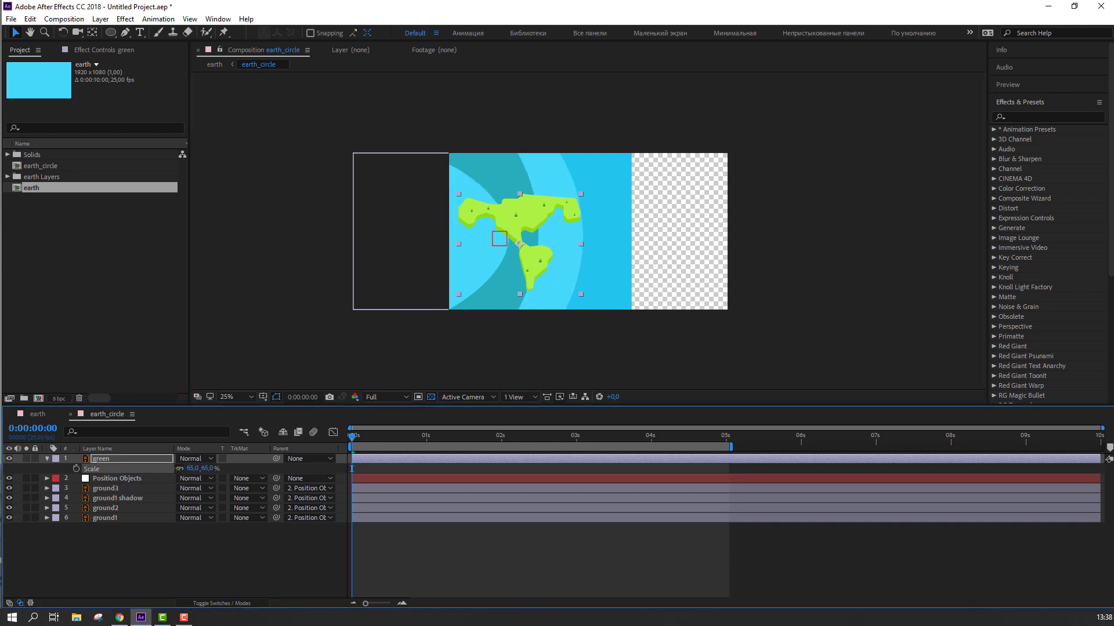
pyautogui.click(47, 459)
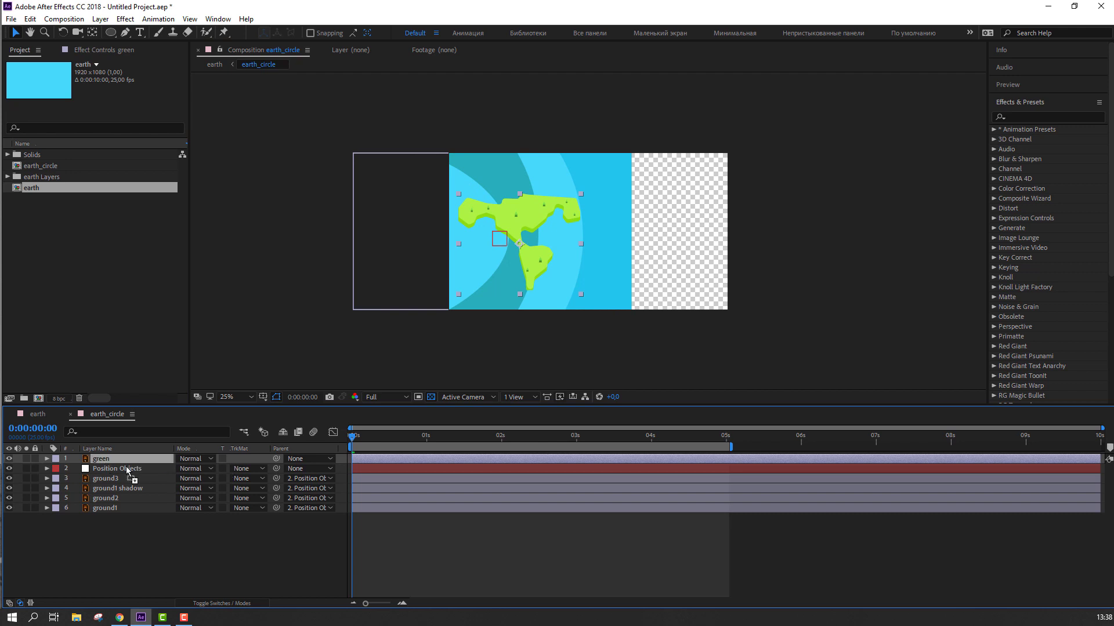
pyautogui.moveTo(126, 467); pyautogui.dragTo(131, 464)
pyautogui.moveTo(356, 445); pyautogui.dragTo(685, 443)
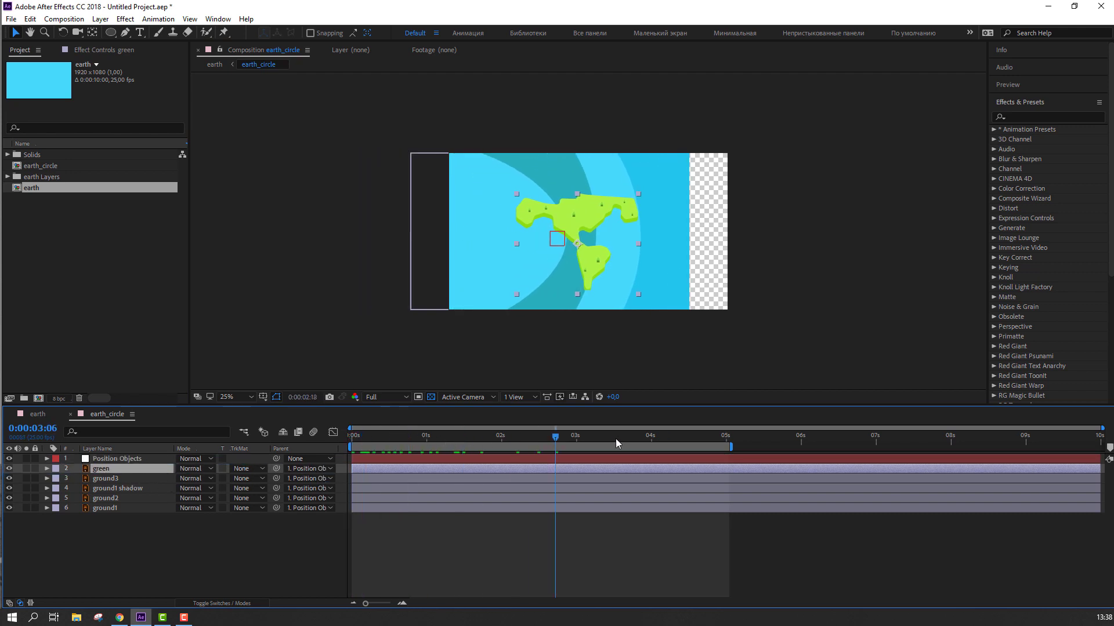
# Preview the earth animation and return to the first frame.
pyautogui.click(38, 414)
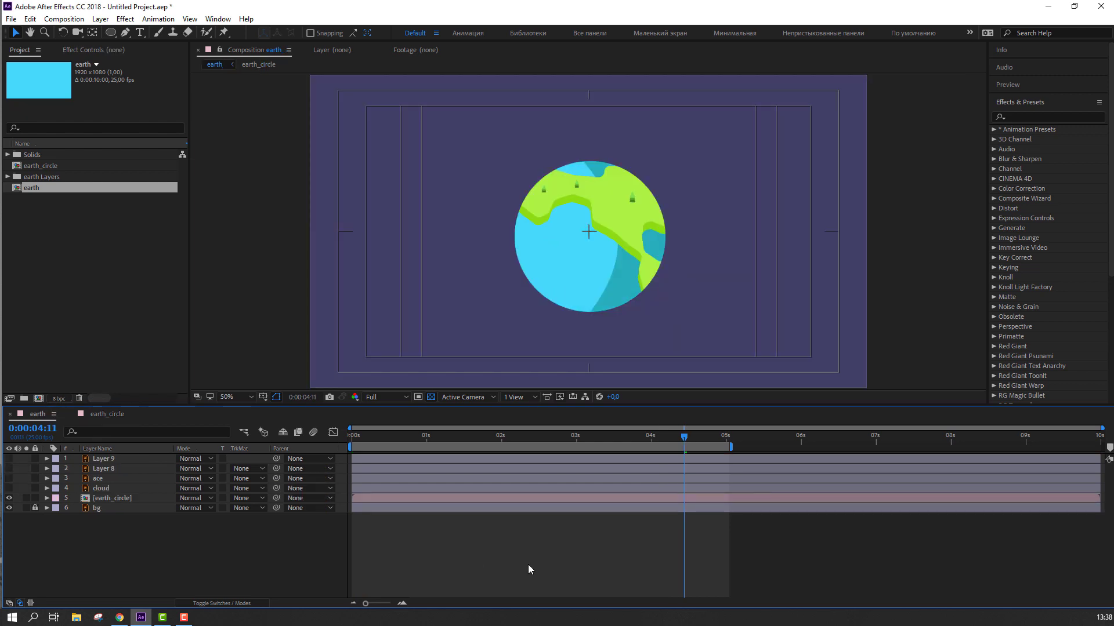
pyautogui.press('space')
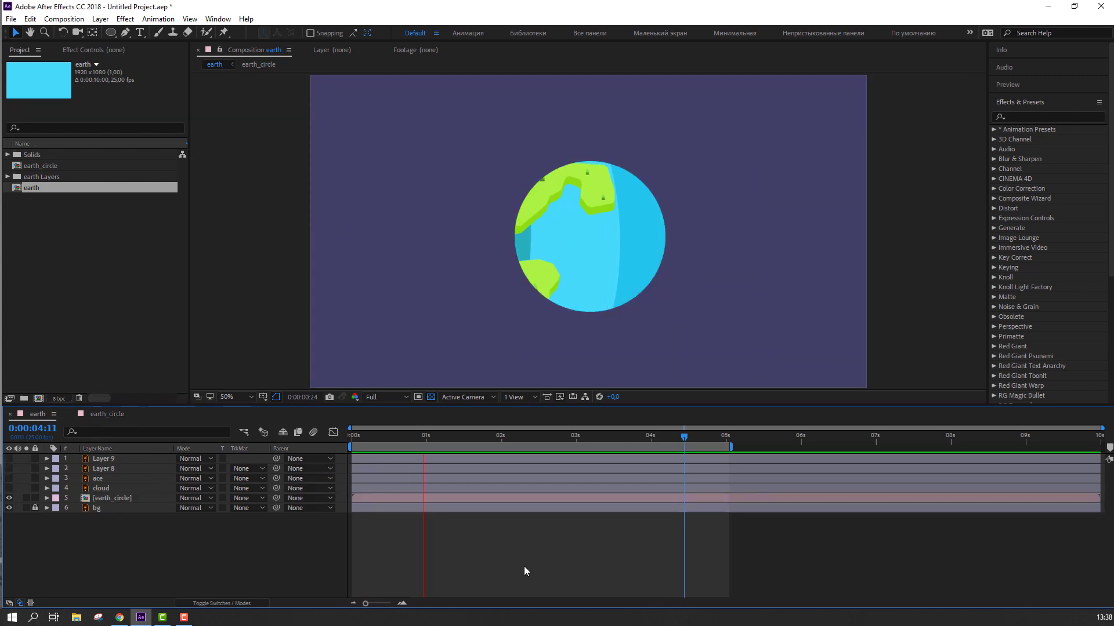
pyautogui.click(530, 438)
pyautogui.press('Home')
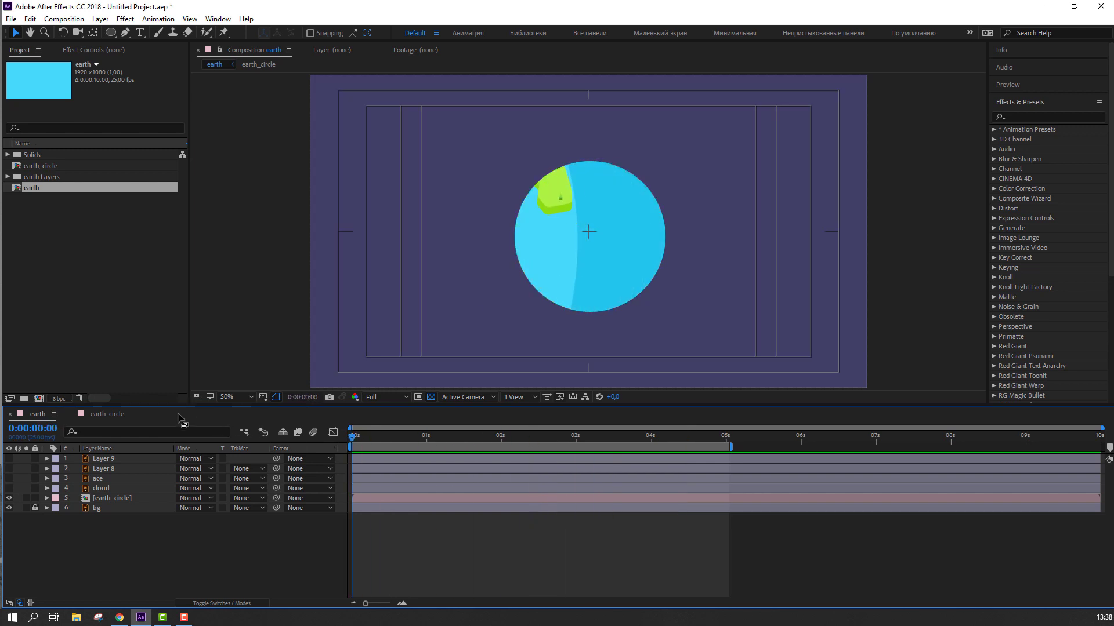
# Shrink the green continent to 30% in earth_circle and check the globe's rotation.
pyautogui.click(92, 412)
pyautogui.press('.')
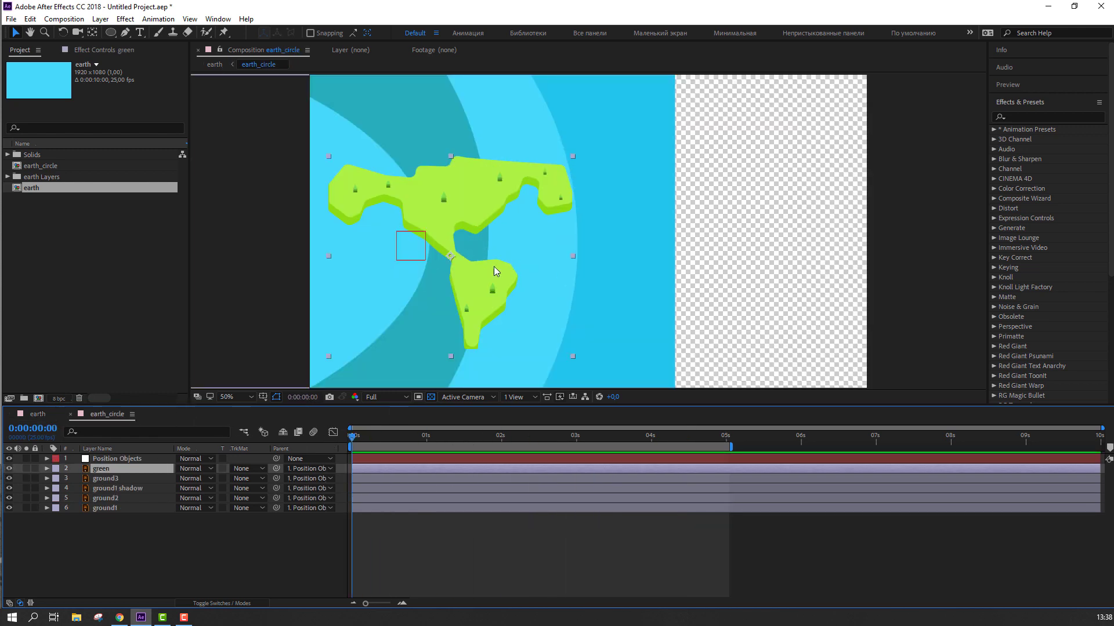
pyautogui.press('s')
pyautogui.moveTo(191, 478); pyautogui.dragTo(163, 478)
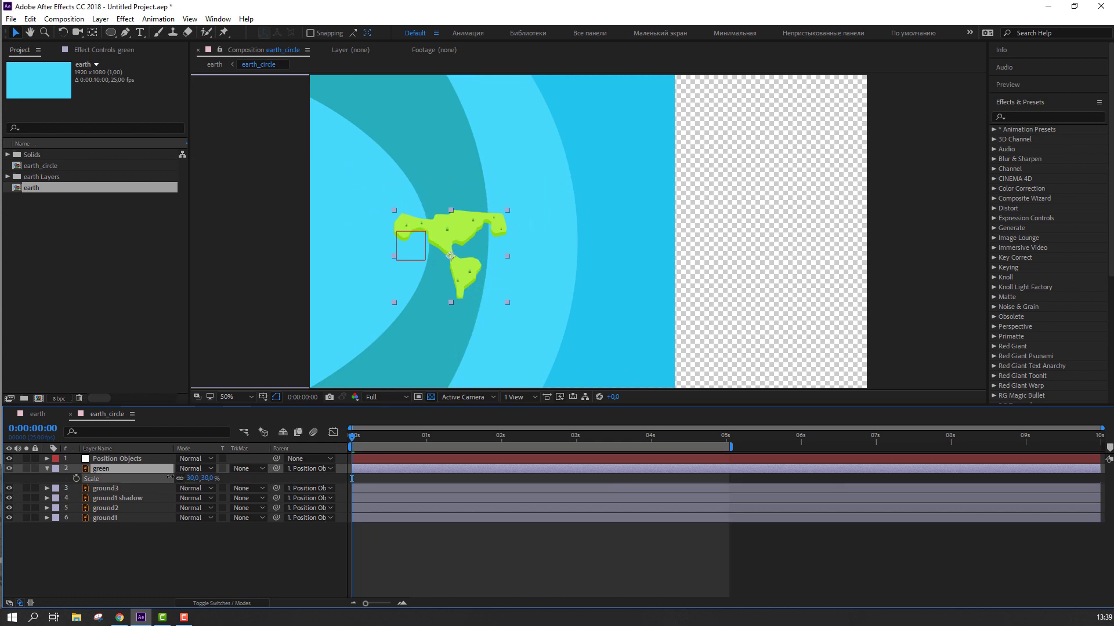
pyautogui.click(39, 414)
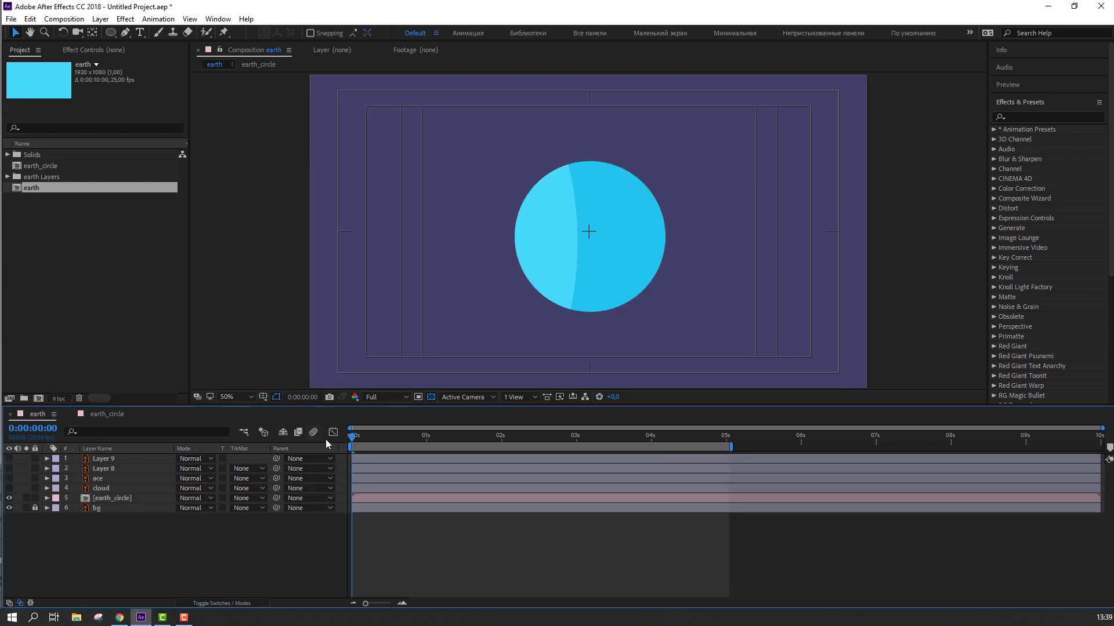
pyautogui.moveTo(352, 440)
pyautogui.mouseDown()
pyautogui.moveTo(688, 446)
pyautogui.moveTo(481, 447)
pyautogui.mouseUp()
# Try 45% and 75% continent scales, then settle on 60% and preview the globe.
pyautogui.click(104, 414)
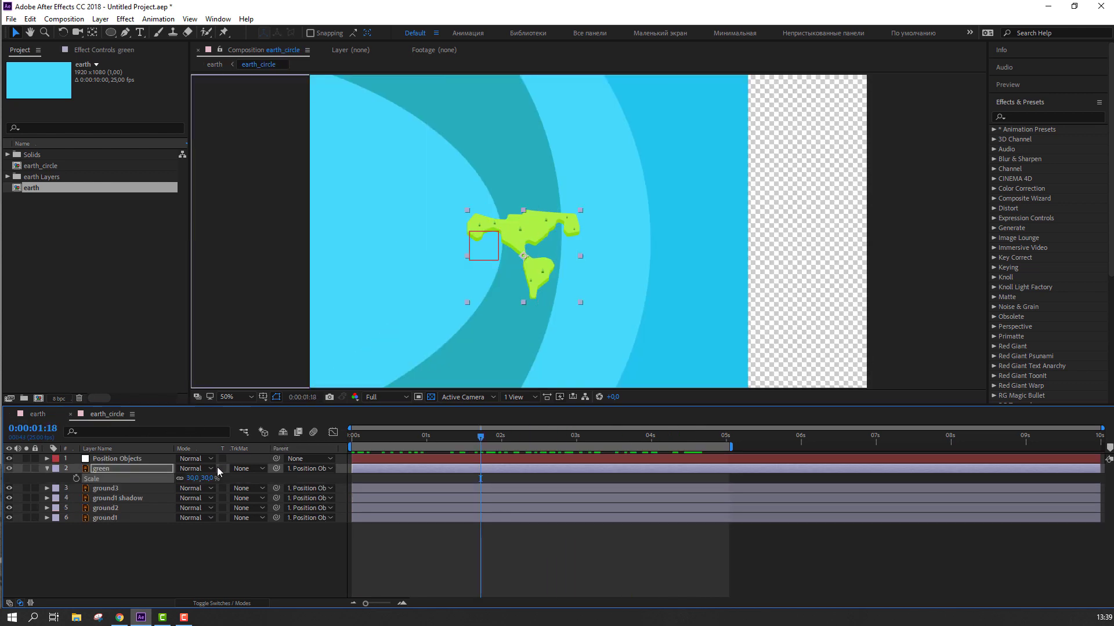
pyautogui.click(206, 478)
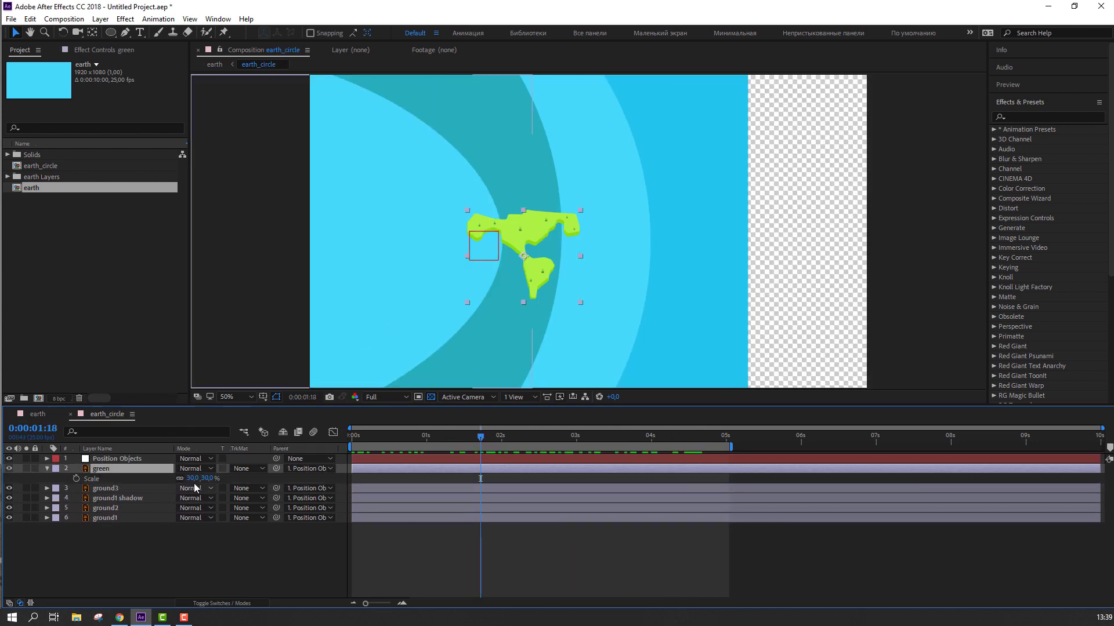
pyautogui.write('45')
pyautogui.press('Return')
pyautogui.moveTo(206, 478); pyautogui.dragTo(223, 479)
pyautogui.press(',')
pyautogui.press(',')
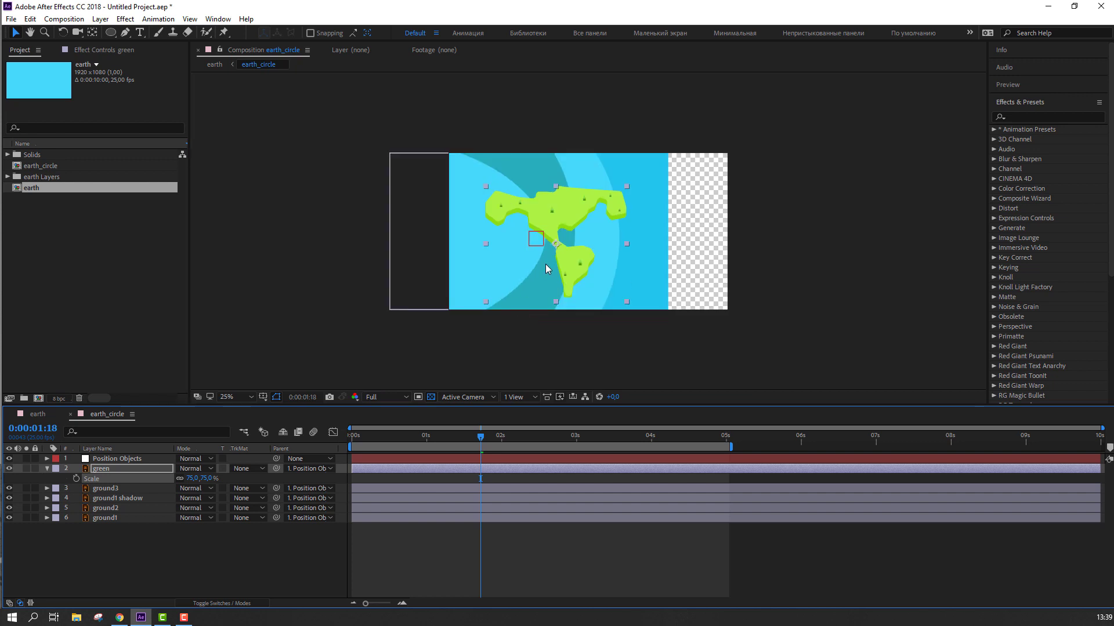
pyautogui.click(39, 415)
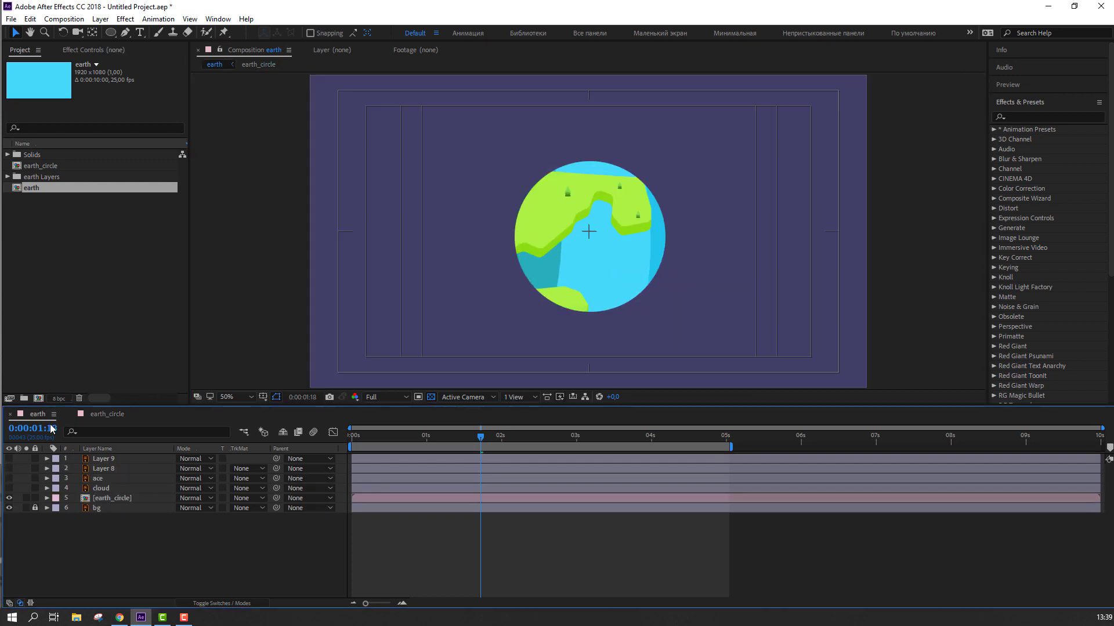
pyautogui.click(103, 415)
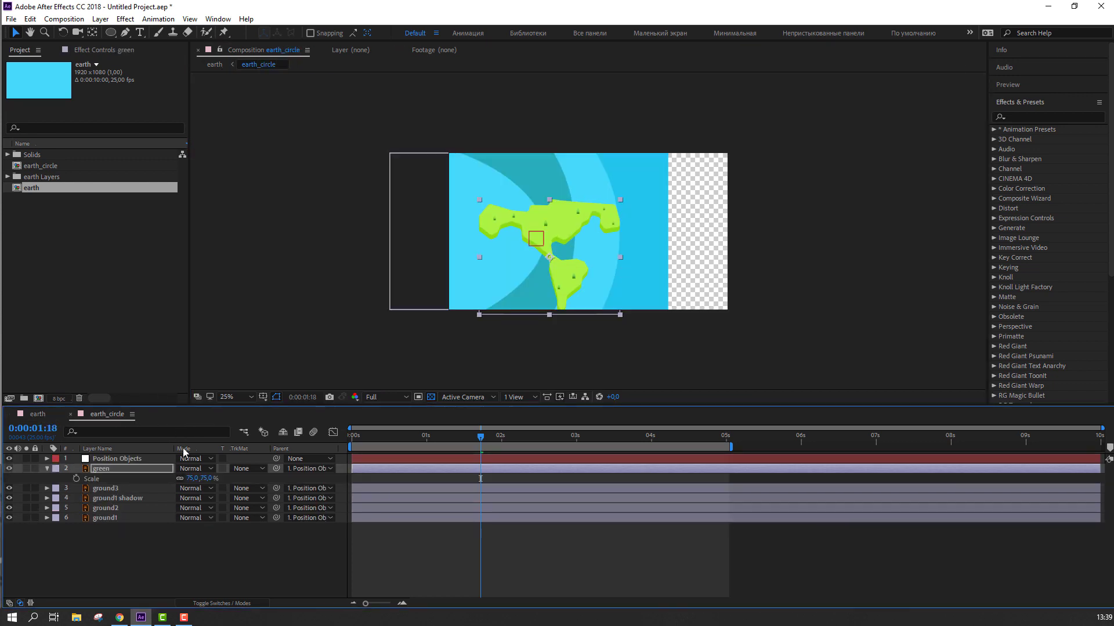
pyautogui.click(191, 478)
pyautogui.click(161, 476)
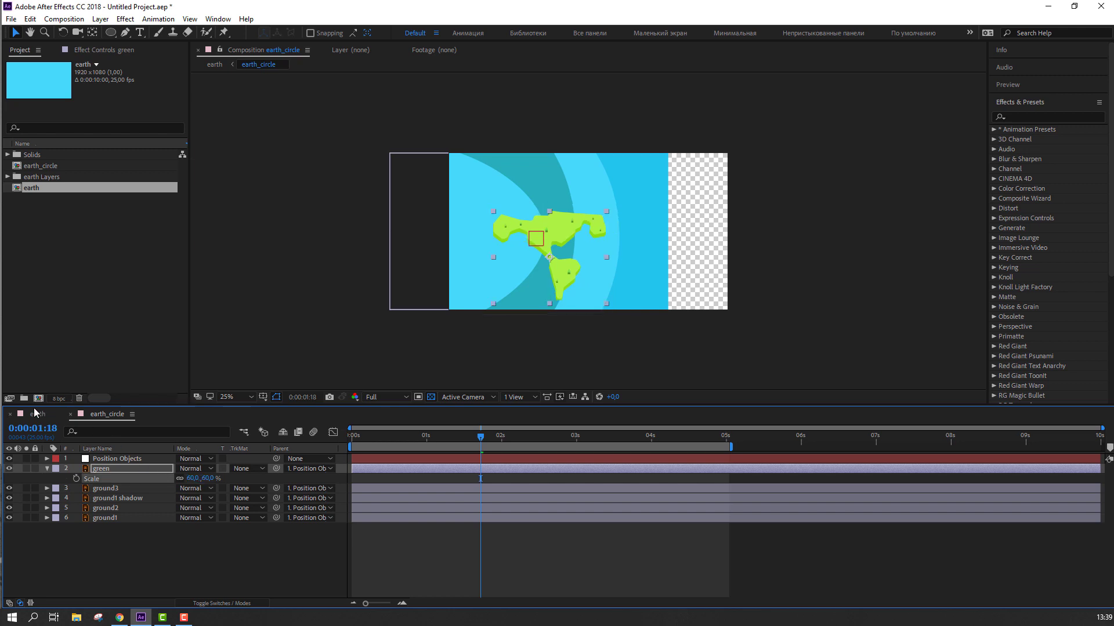
pyautogui.click(35, 413)
pyautogui.press('space')
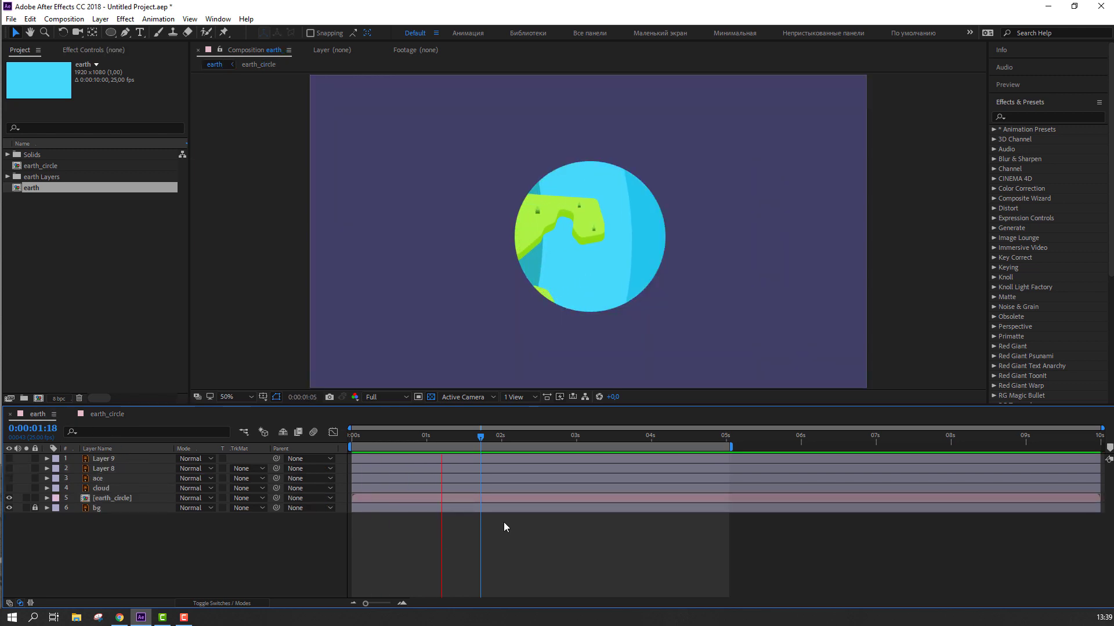
# Increase the earth_circle layer's Mask Expansion so the globe grows larger.
pyautogui.click(484, 444)
pyautogui.click(108, 502)
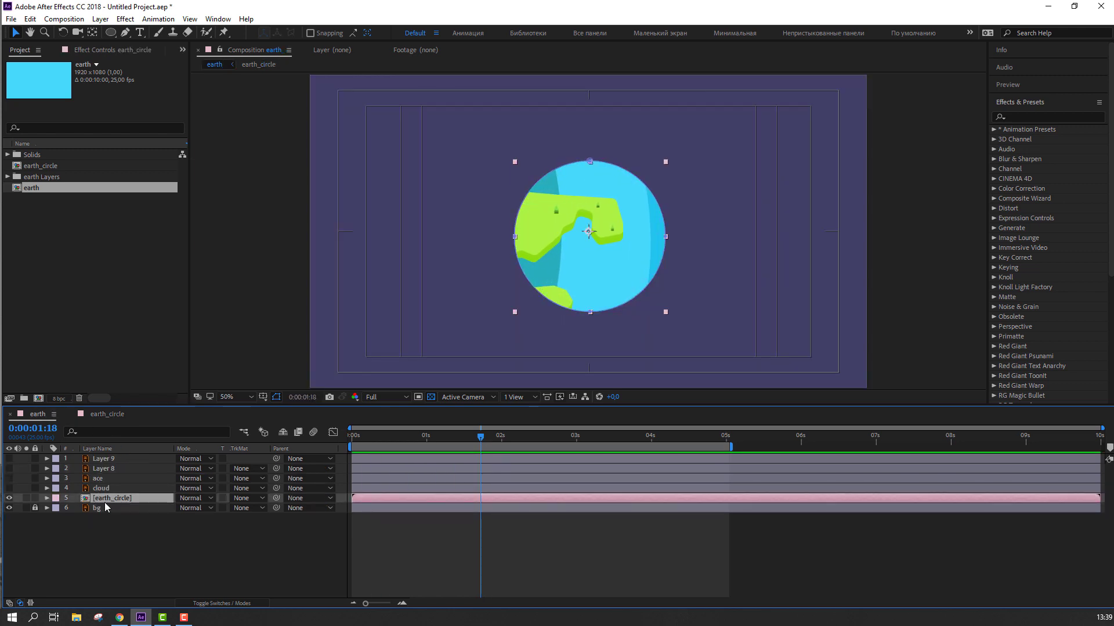
pyautogui.press('m')
pyautogui.press('m')
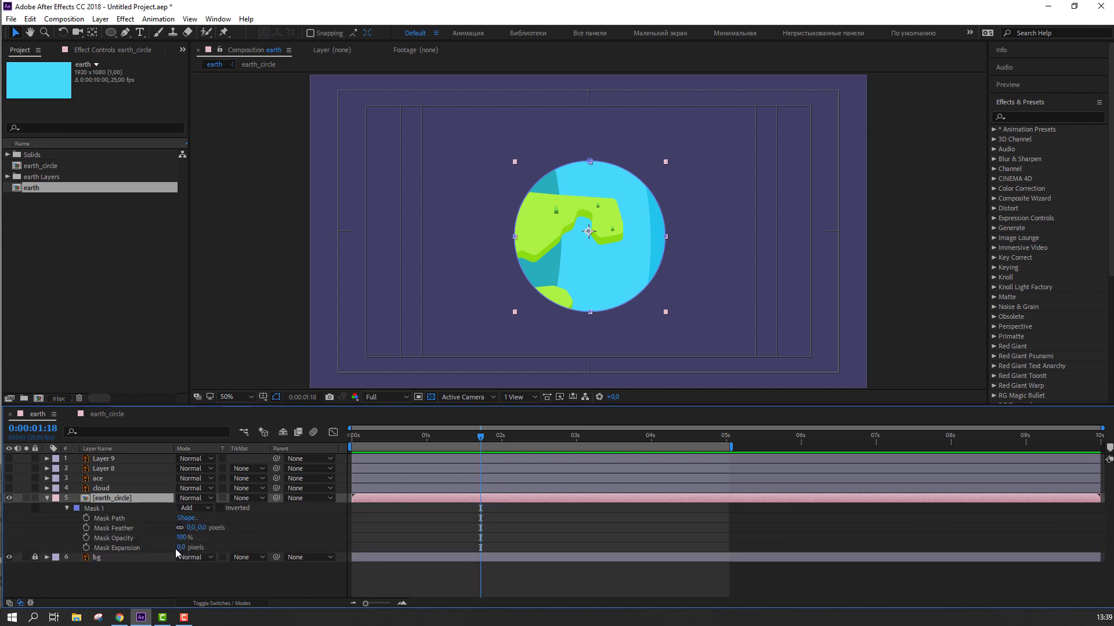
pyautogui.moveTo(182, 547)
pyautogui.mouseDown()
pyautogui.moveTo(240, 541)
pyautogui.moveTo(223, 551)
pyautogui.mouseUp()
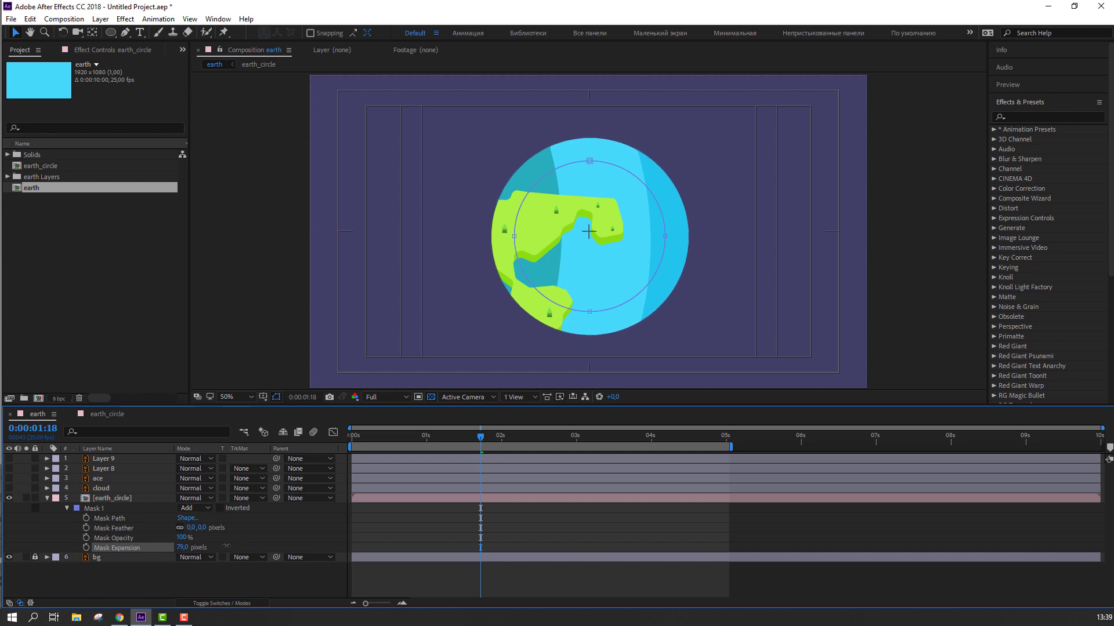
pyautogui.click(46, 499)
pyautogui.click(139, 566)
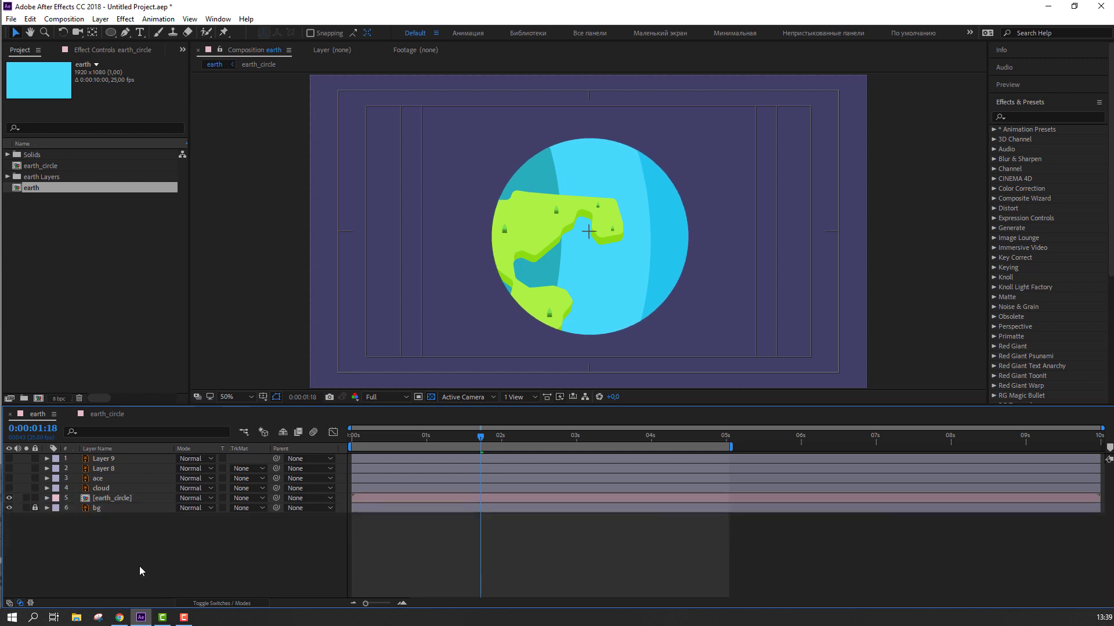
pyautogui.moveTo(483, 436)
pyautogui.mouseDown()
pyautogui.moveTo(474, 420)
pyautogui.moveTo(740, 436)
pyautogui.mouseUp()
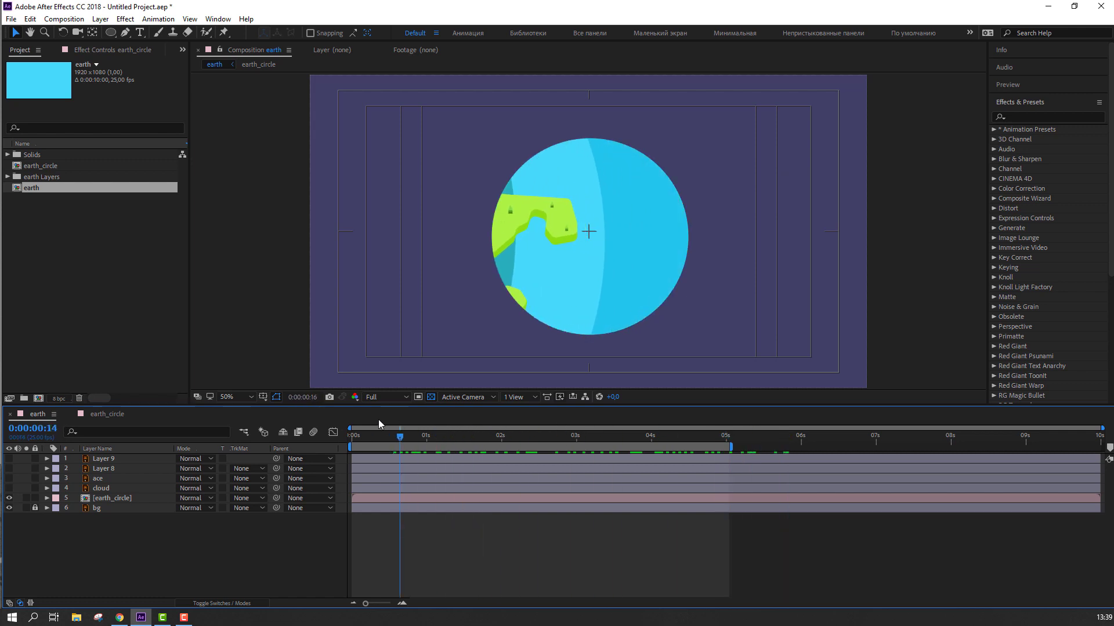
pyautogui.press('Home')
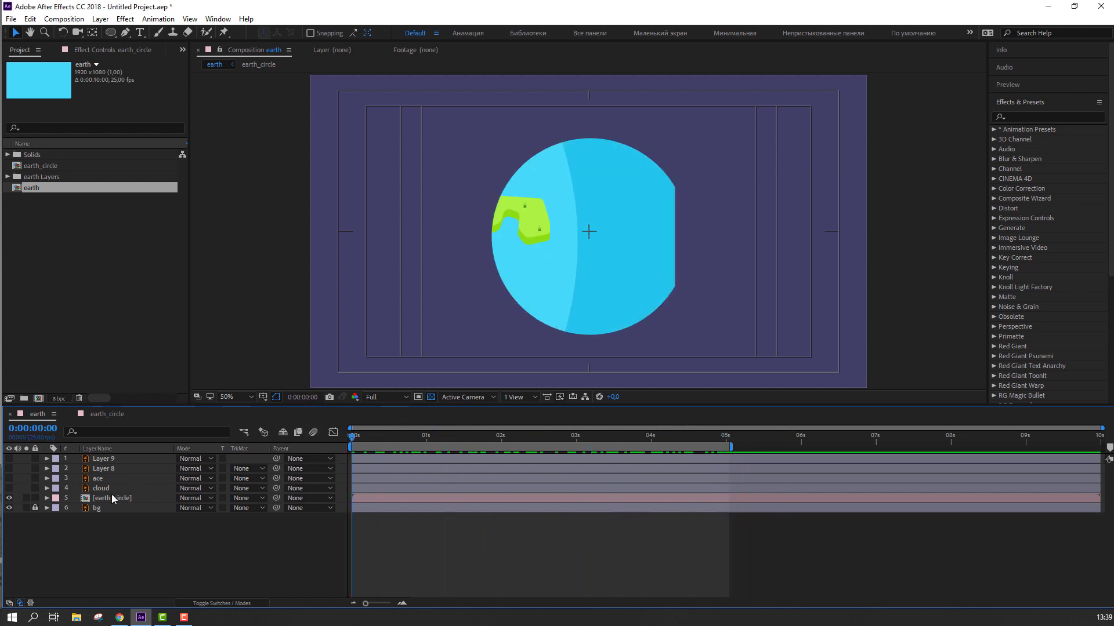
pyautogui.click(9, 489)
pyautogui.click(10, 489)
# Show the ace ice island, put cloud above it, and move the island up over the earth.
pyautogui.click(9, 478)
pyautogui.moveTo(103, 490); pyautogui.dragTo(103, 476)
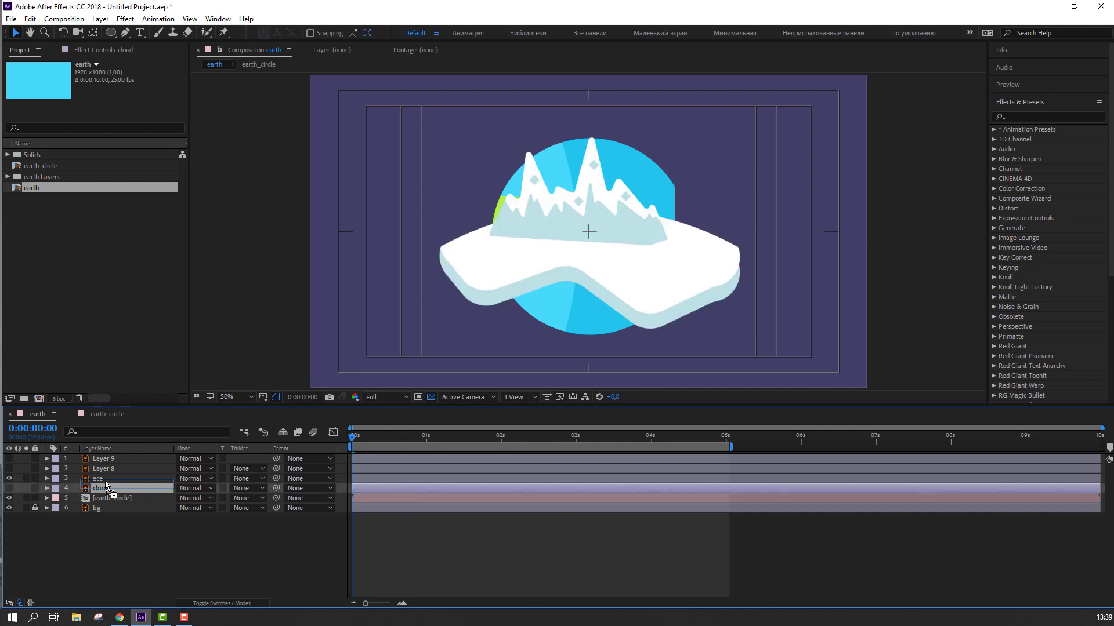
pyautogui.click(103, 489)
pyautogui.moveTo(608, 270)
pyautogui.mouseDown()
pyautogui.moveTo(597, 185)
pyautogui.moveTo(593, 216)
pyautogui.mouseUp()
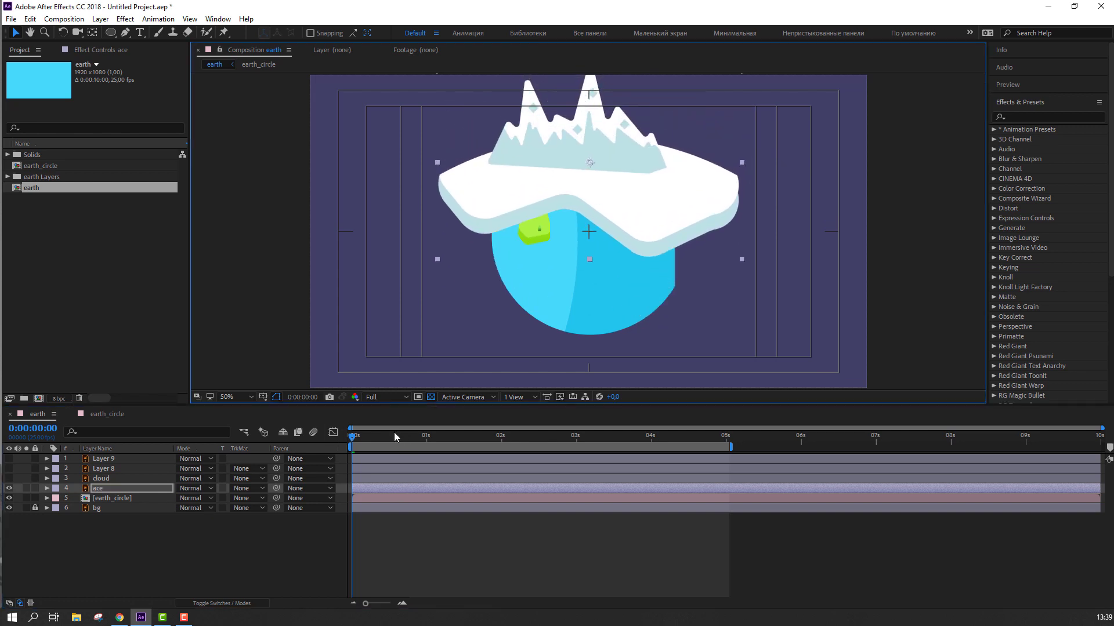
# Scale the ice island to 54% and nudge it up and right onto the globe.
pyautogui.moveTo(394, 436); pyautogui.dragTo(567, 436)
pyautogui.press('s')
pyautogui.moveTo(189, 498); pyautogui.dragTo(162, 499)
pyautogui.scroll(2, 543, 293)
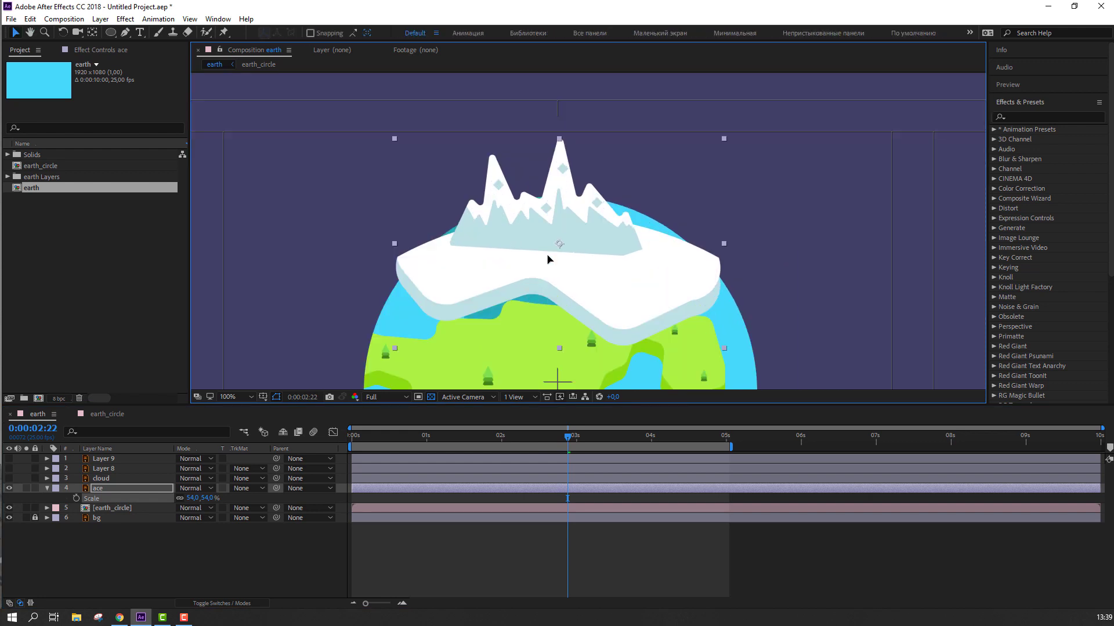
pyautogui.moveTo(548, 259); pyautogui.dragTo(566, 220)
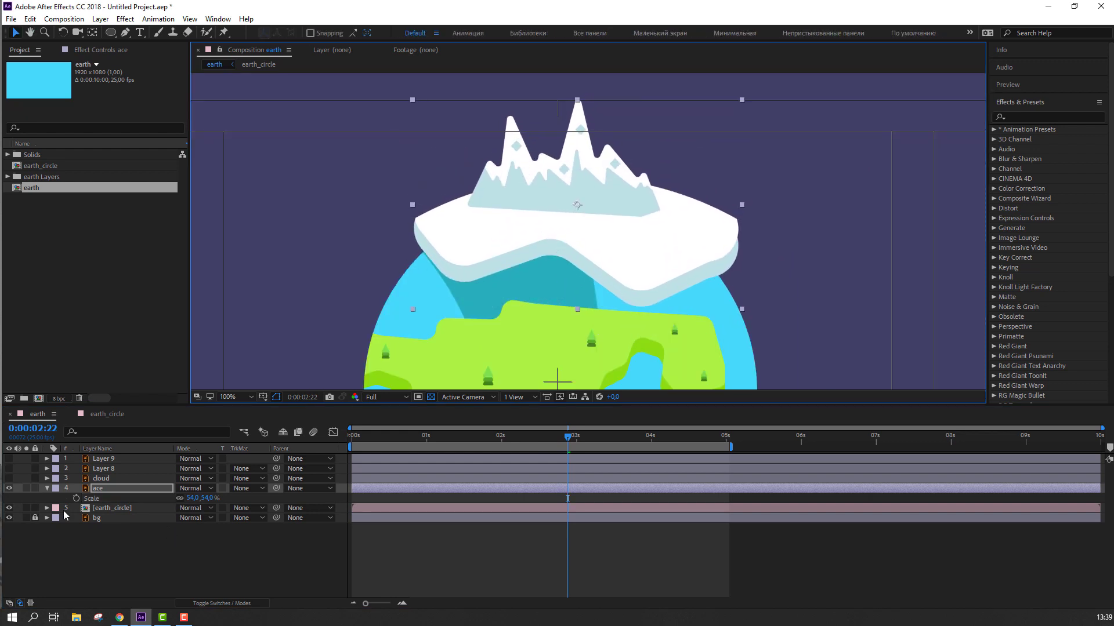
pyautogui.click(45, 488)
# Duplicate the earth_circle layer and the ace layer (creating ace 2) via Edit > Duplicate.
pyautogui.click(114, 502)
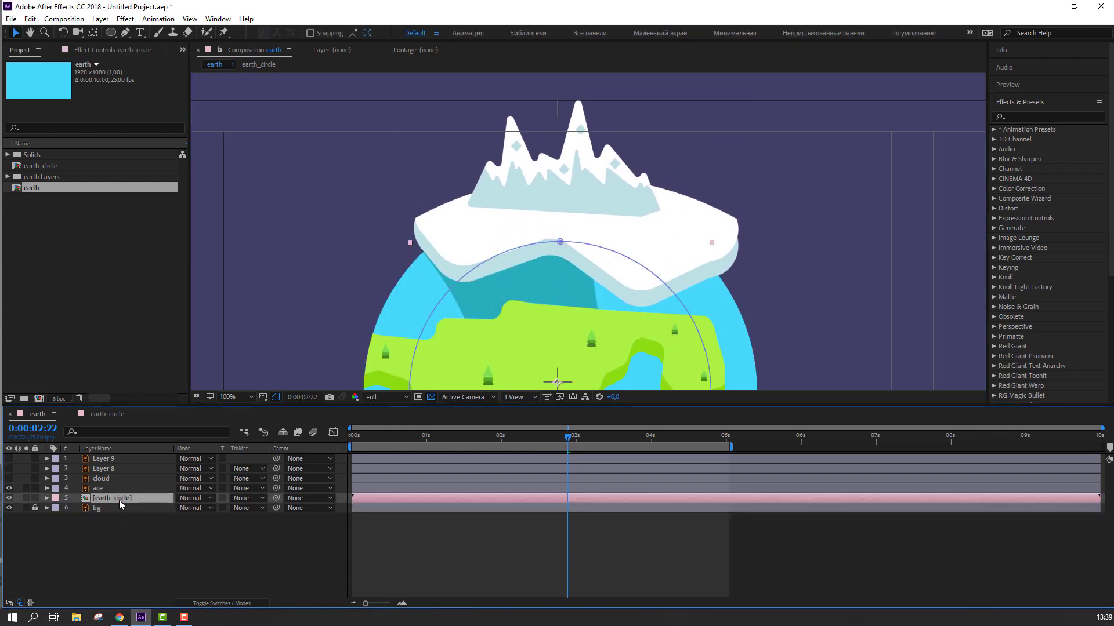
pyautogui.click(30, 19)
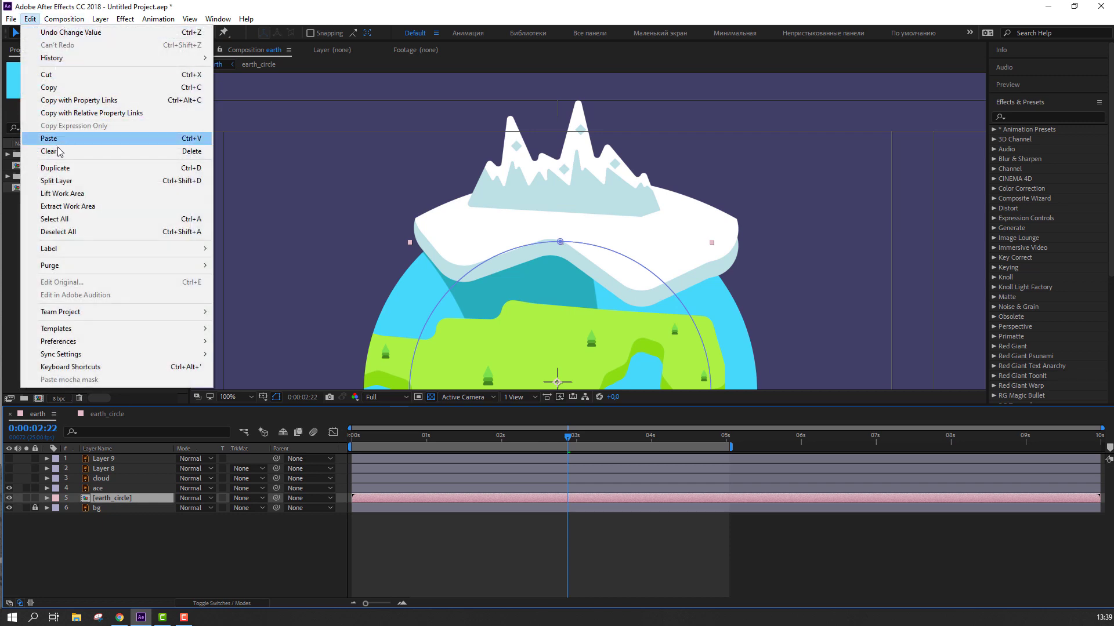
pyautogui.click(55, 168)
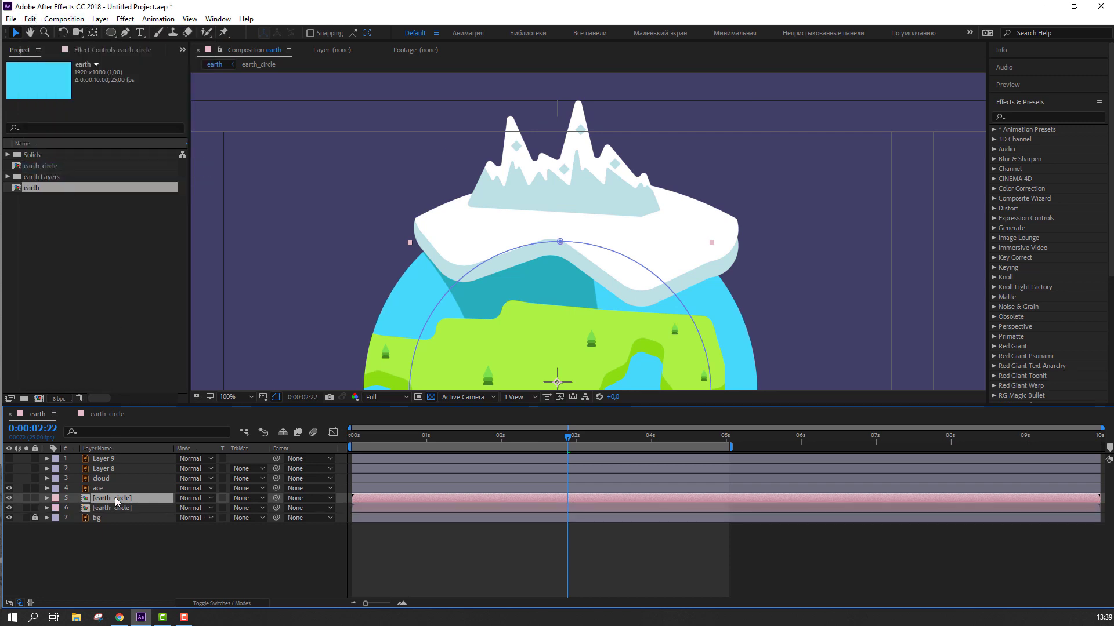
pyautogui.click(93, 489)
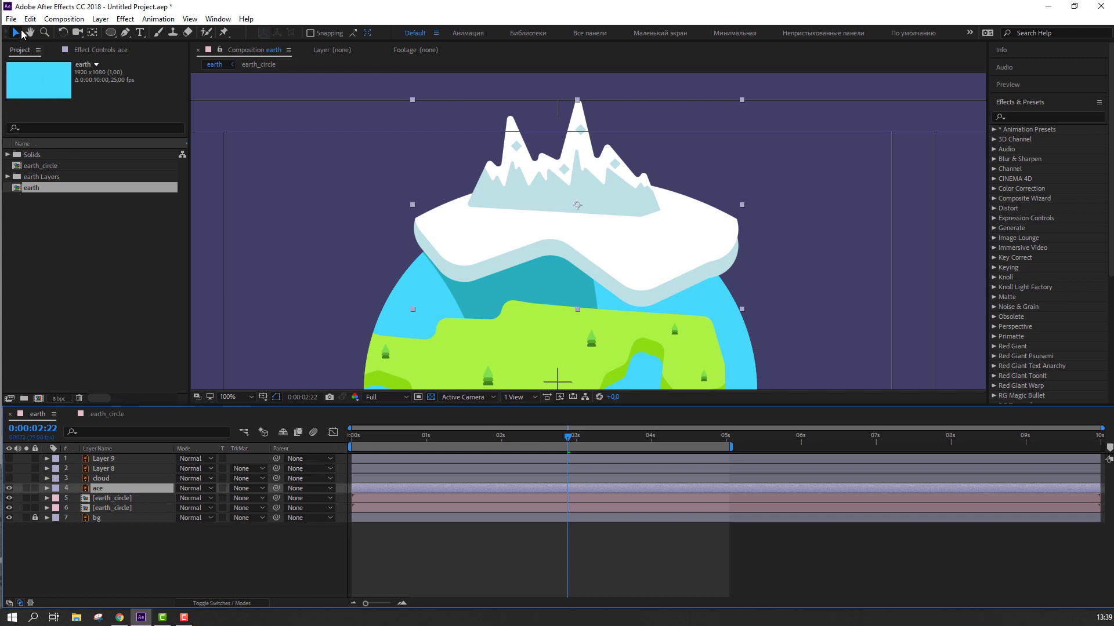
pyautogui.click(30, 18)
pyautogui.click(55, 168)
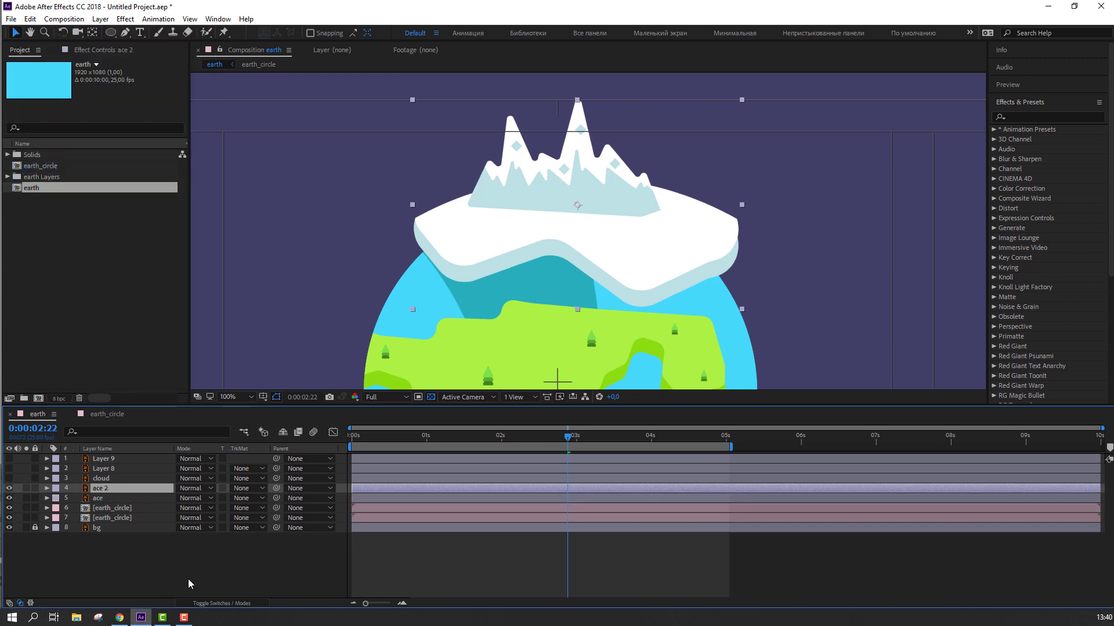
# Move the original ace layer below the upper earth_circle copy.
pyautogui.click(106, 499)
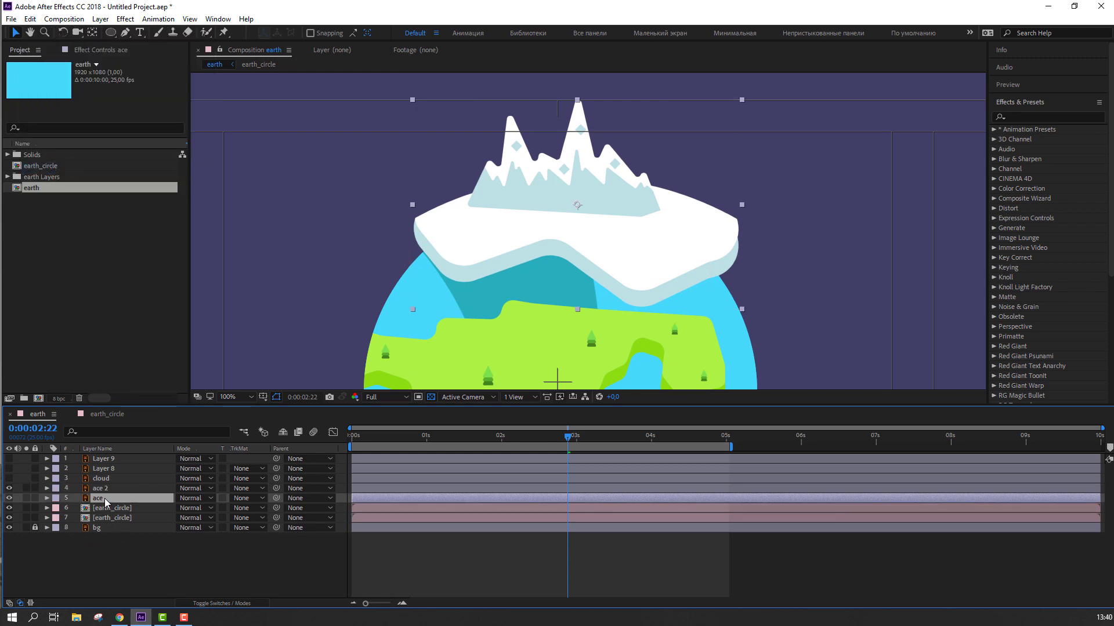
pyautogui.moveTo(105, 502); pyautogui.dragTo(108, 514)
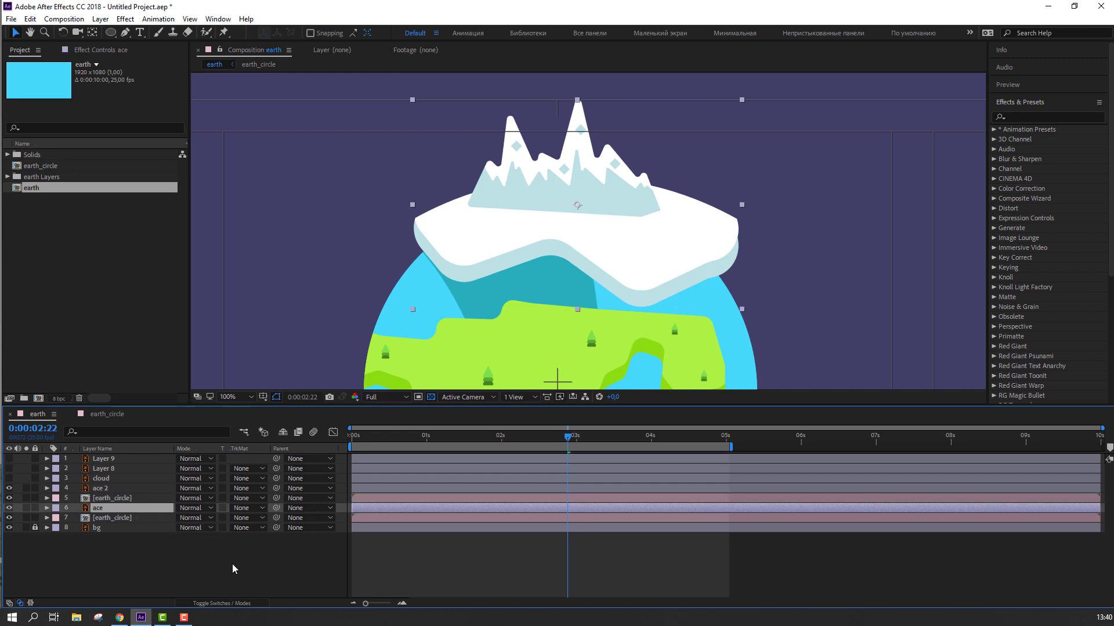
pyautogui.click(256, 508)
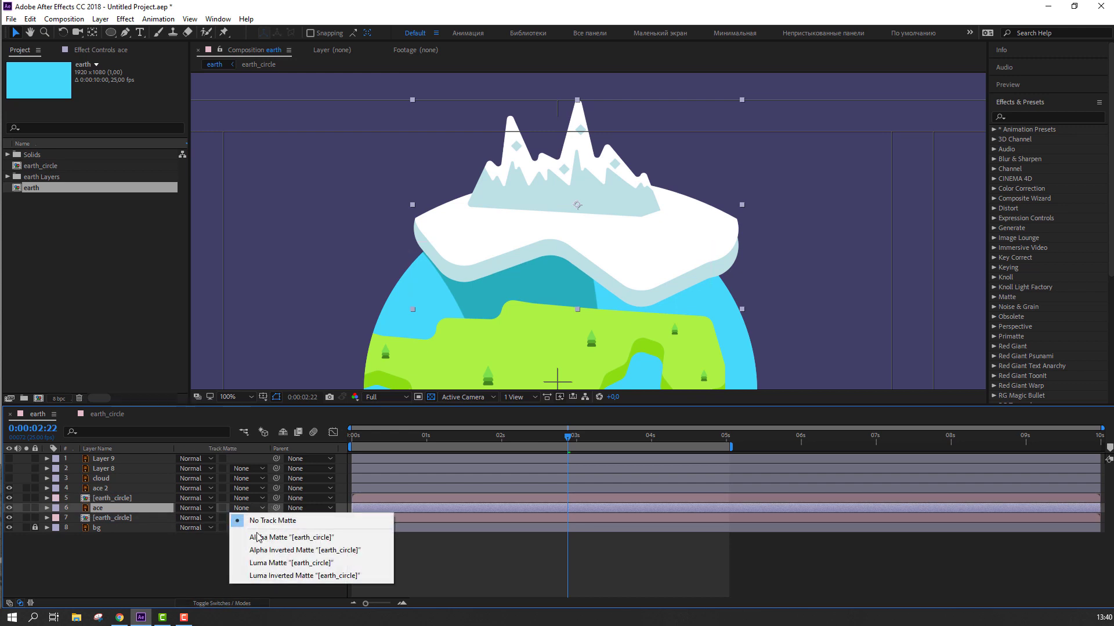
# Set ace's track matte to Alpha Matte [earth_circle], hide ace 2 and fit the view.
pyautogui.click(258, 537)
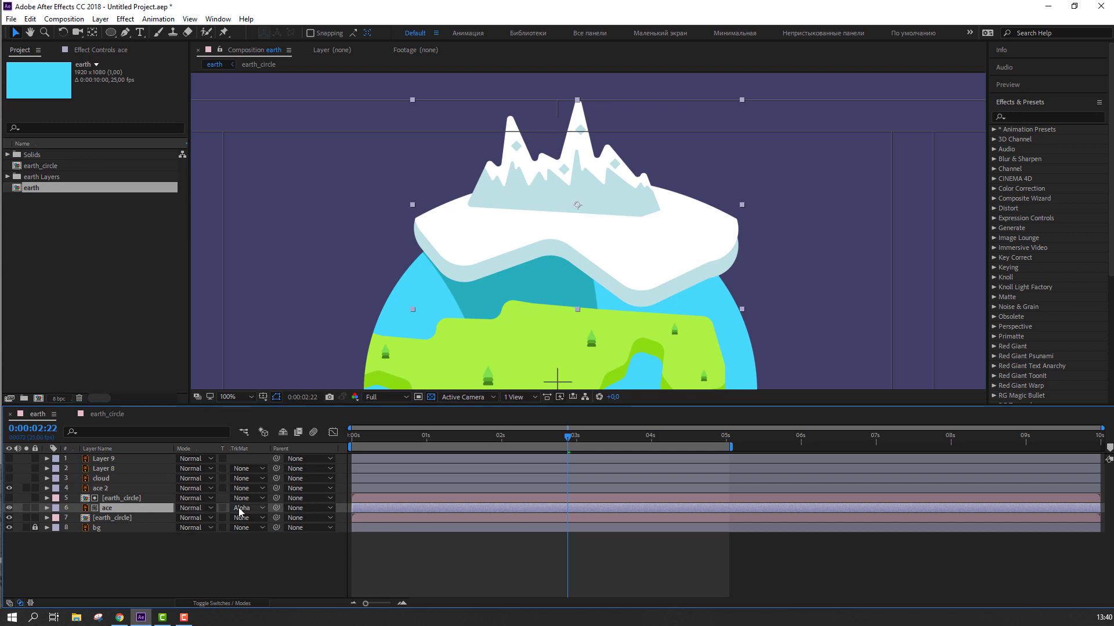
pyautogui.click(8, 488)
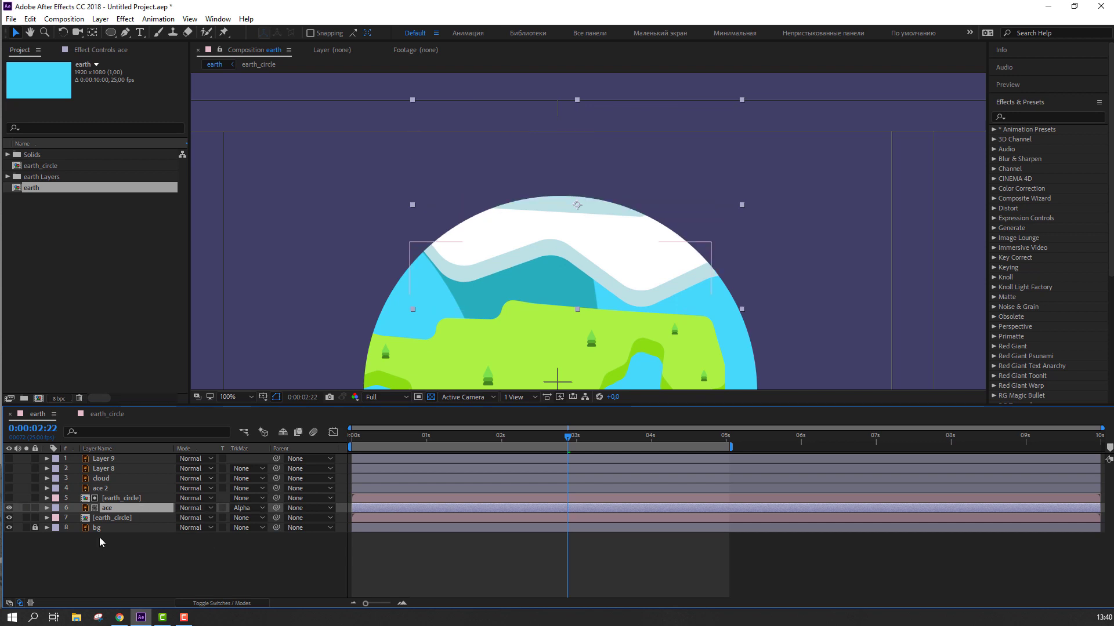
pyautogui.moveTo(567, 436); pyautogui.dragTo(270, 451)
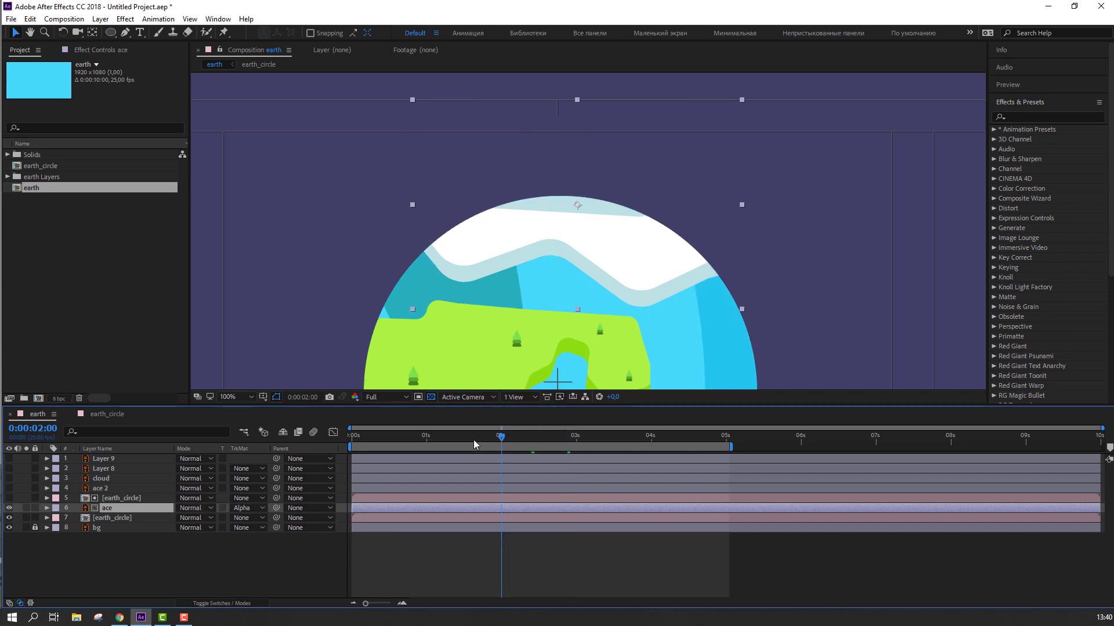
pyautogui.click(251, 396)
pyautogui.click(261, 200)
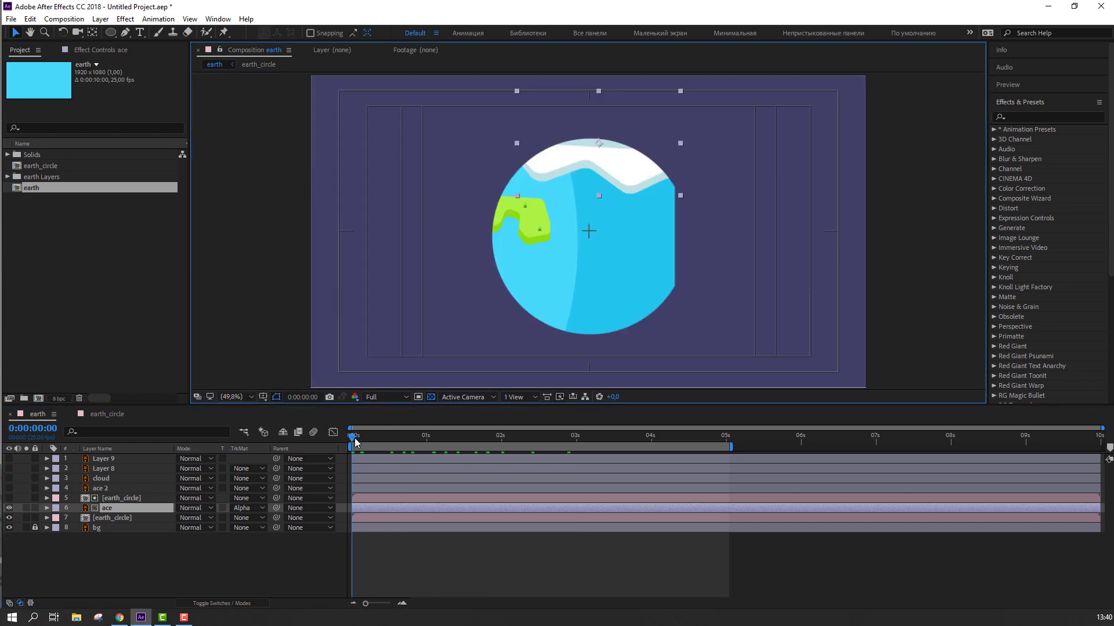
# Scrub through the animation to check the snow cap clipping, then select ace.
pyautogui.moveTo(356, 442)
pyautogui.mouseDown()
pyautogui.moveTo(687, 440)
pyautogui.moveTo(323, 447)
pyautogui.mouseUp()
pyautogui.scroll(1, 498, 292)
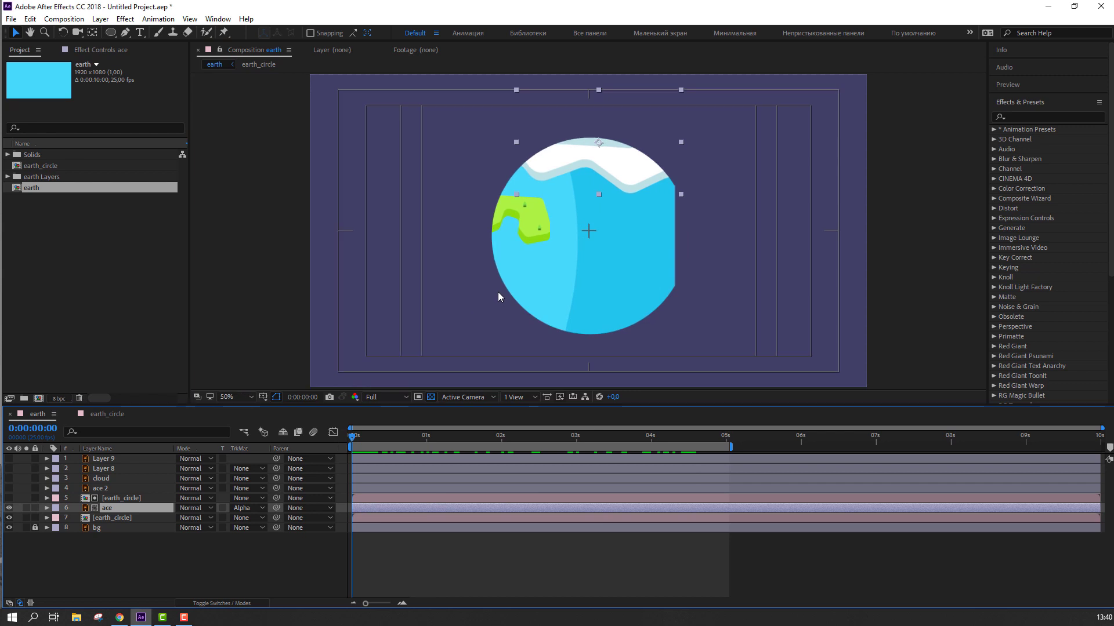
pyautogui.scroll(2, 498, 291)
pyautogui.scroll(-2, 498, 291)
pyautogui.click(113, 509)
# Show ace 2 and draw a closed Pen mask around its mountain peaks.
pyautogui.click(102, 491)
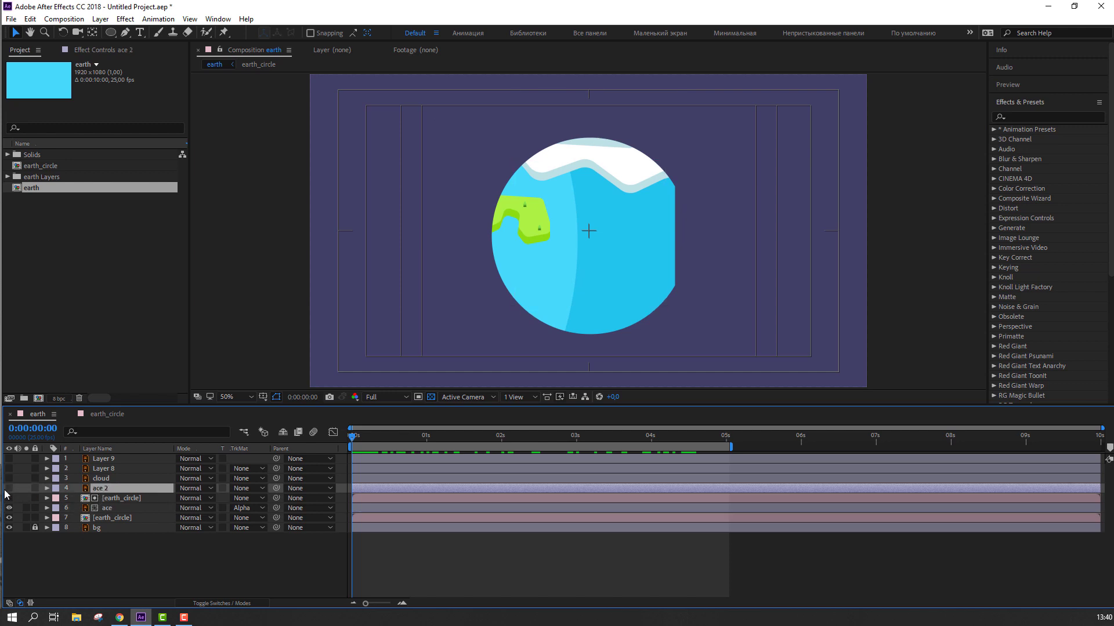
pyautogui.click(9, 489)
pyautogui.scroll(5, 589, 183)
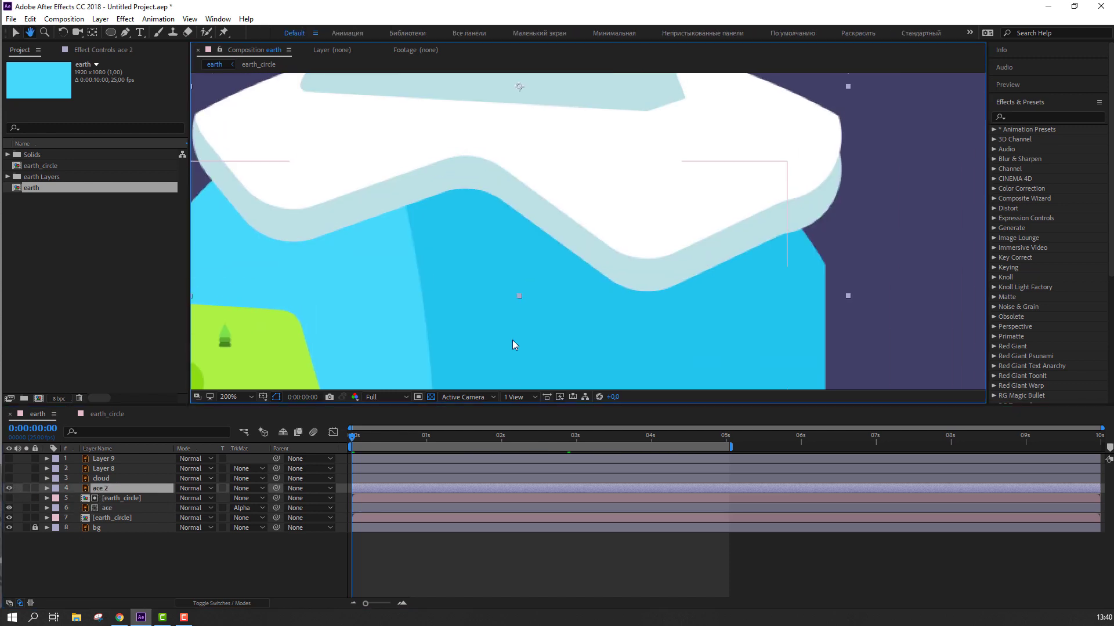
pyautogui.scroll(-3, 513, 340)
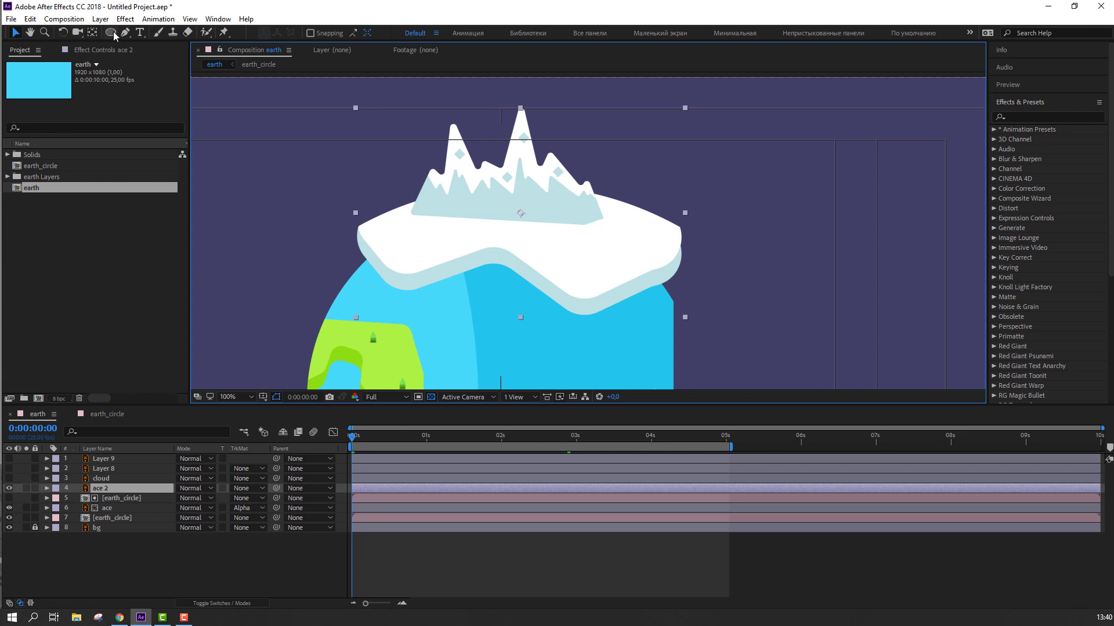
pyautogui.click(125, 33)
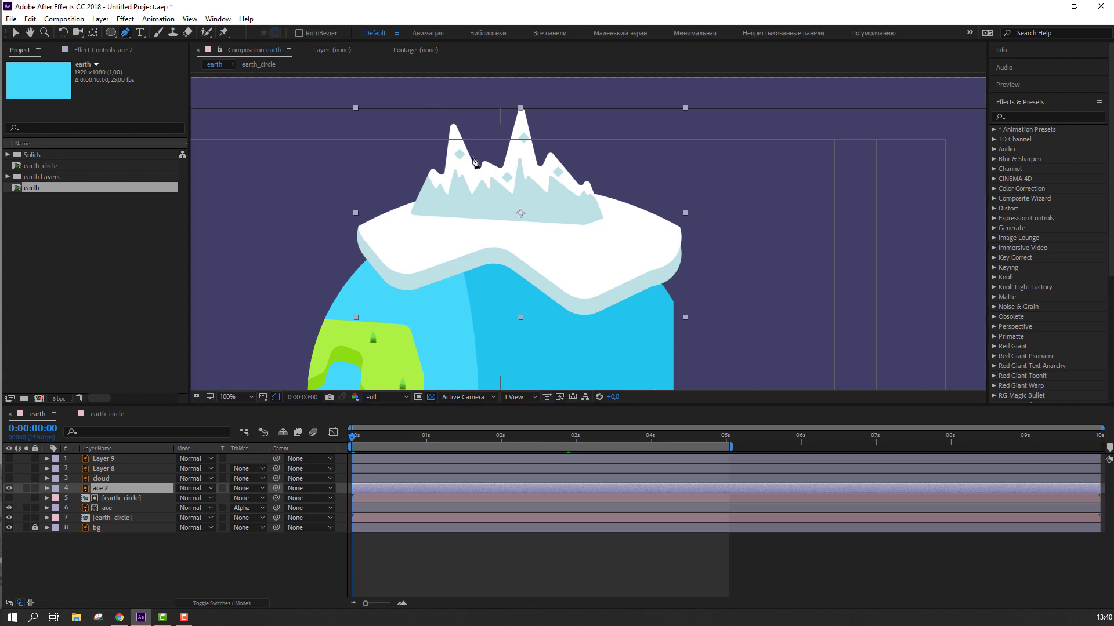
pyautogui.click(442, 95)
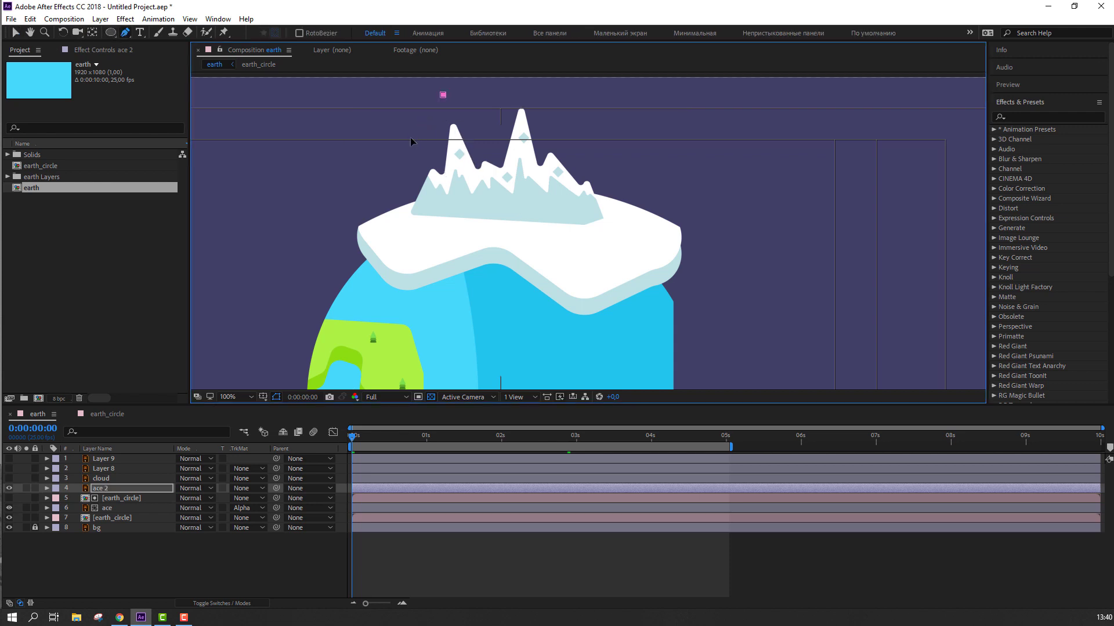
pyautogui.click(414, 222)
pyautogui.click(555, 238)
pyautogui.moveTo(609, 226); pyautogui.dragTo(615, 222)
pyautogui.click(620, 203)
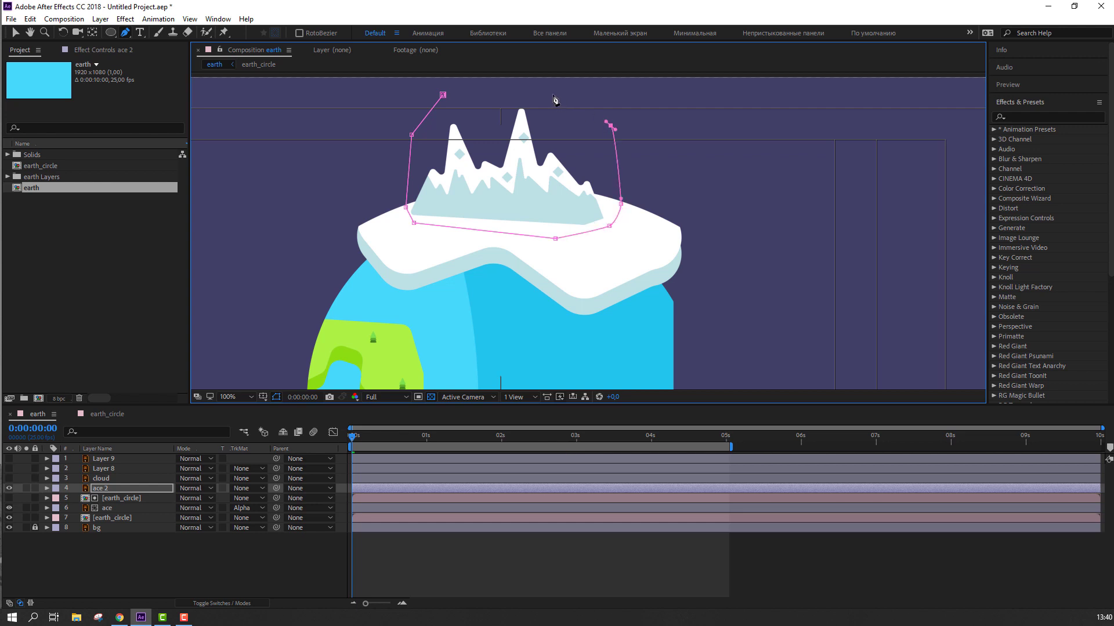
pyautogui.moveTo(538, 90); pyautogui.dragTo(506, 90)
pyautogui.click(443, 94)
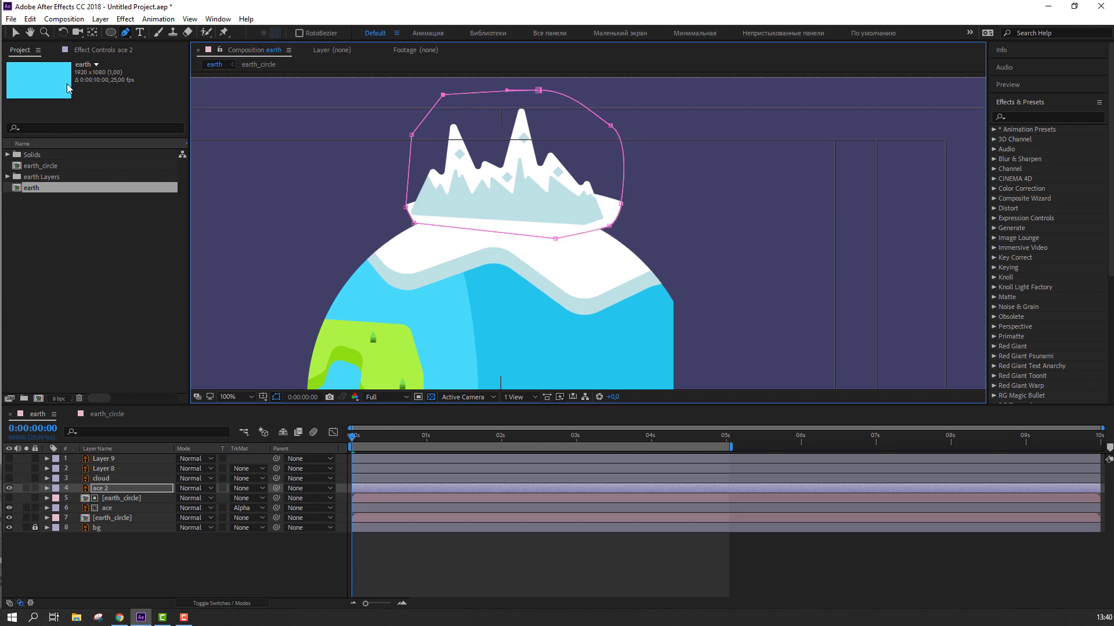
# Adjust the mask's lower corners and left point with the Selection tool to fit the peaks.
pyautogui.press('v')
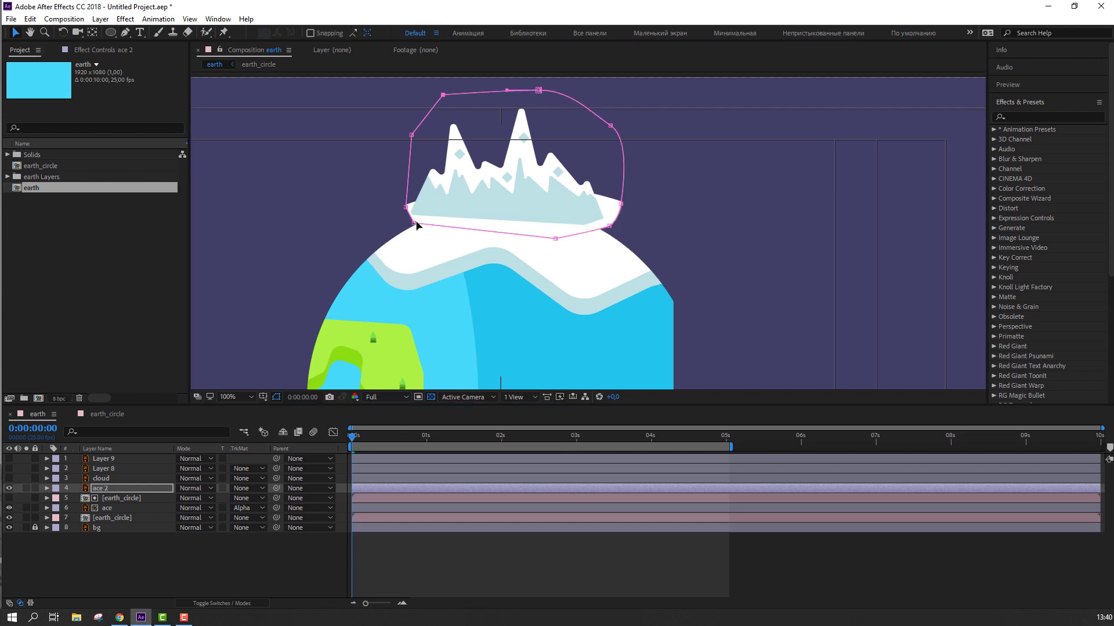
pyautogui.moveTo(413, 223); pyautogui.dragTo(398, 258)
pyautogui.moveTo(406, 206)
pyautogui.mouseDown()
pyautogui.moveTo(404, 229)
pyautogui.moveTo(405, 201)
pyautogui.mouseUp()
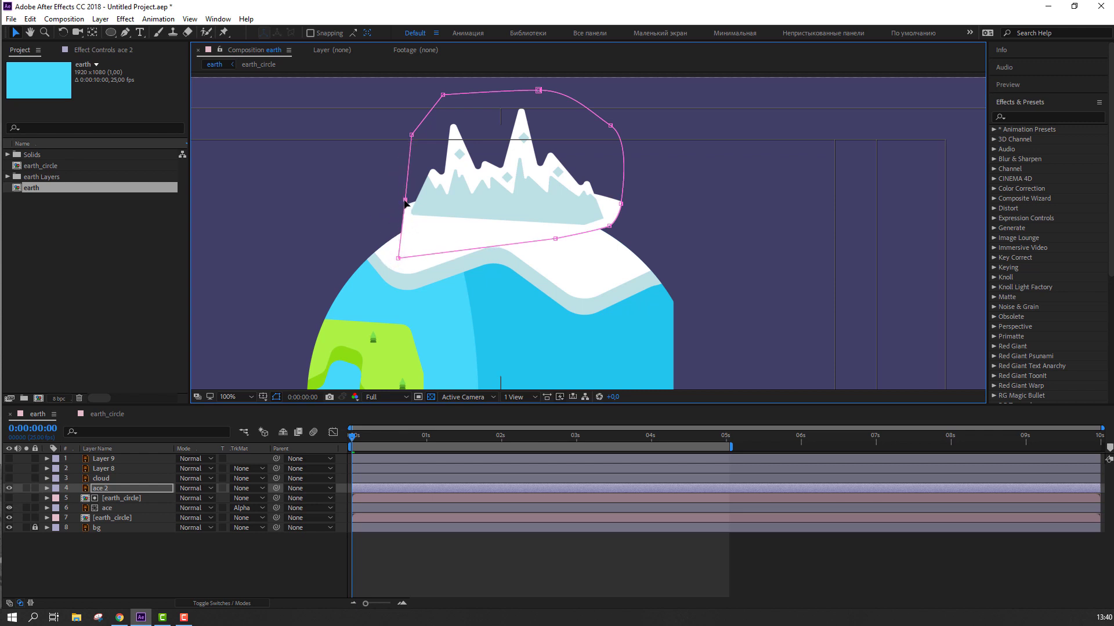
pyautogui.moveTo(602, 226); pyautogui.dragTo(593, 247)
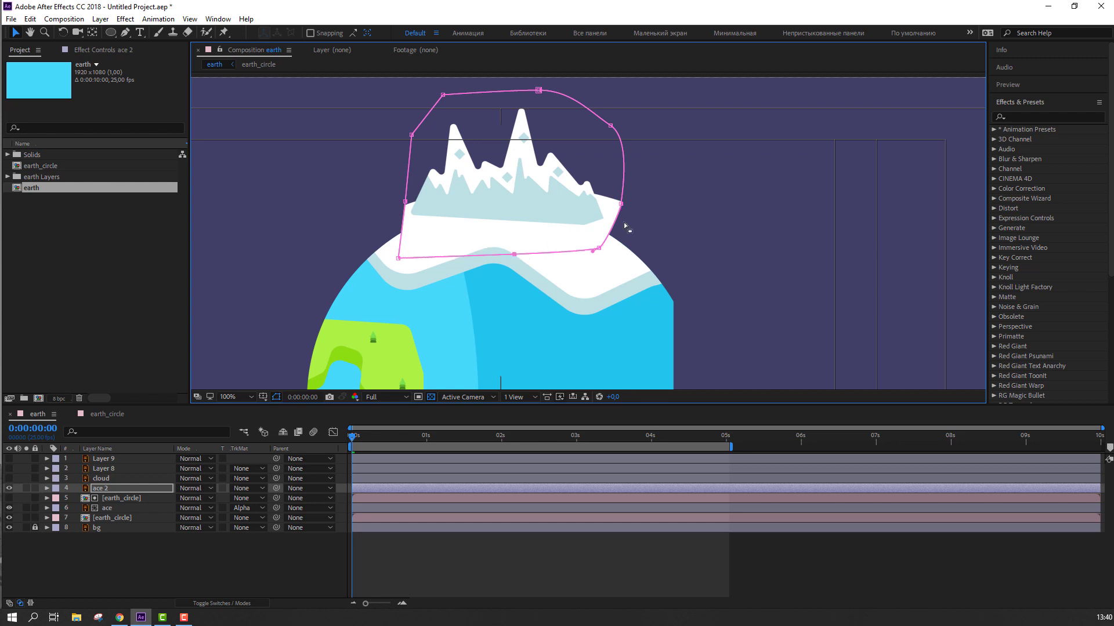
pyautogui.click(622, 207)
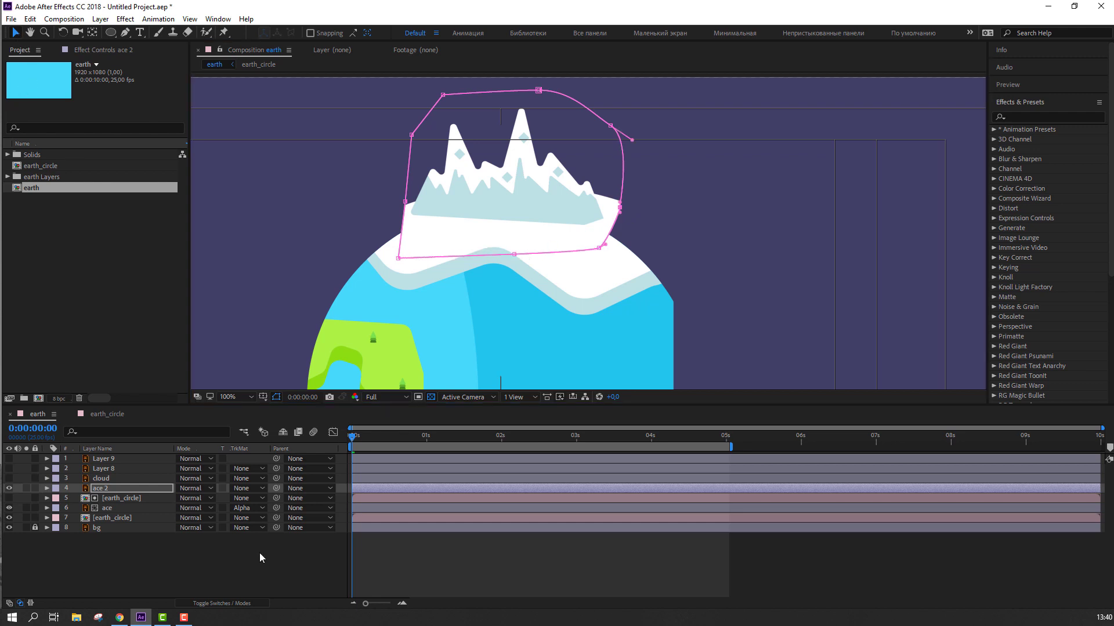
pyautogui.click(236, 561)
pyautogui.click(524, 303)
pyautogui.scroll(-2, 524, 303)
# Reposition the masked ace 2 mountain onto the cap and tighten its right and left mask points.
pyautogui.scroll(2, 596, 236)
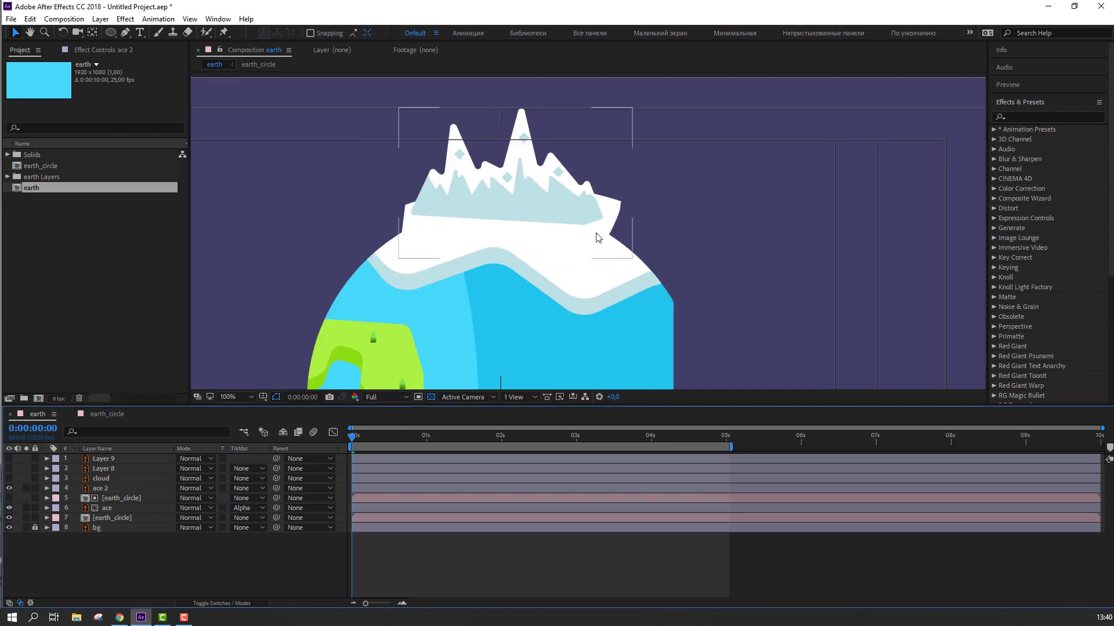
pyautogui.moveTo(550, 202); pyautogui.dragTo(502, 228)
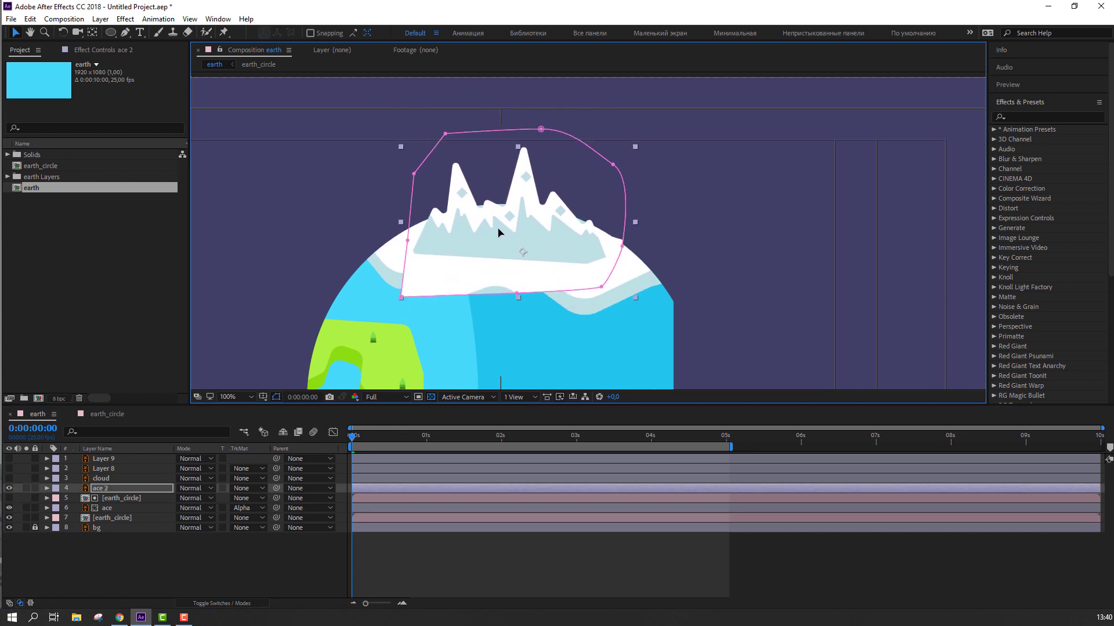
pyautogui.moveTo(501, 228); pyautogui.dragTo(503, 213)
pyautogui.moveTo(622, 227); pyautogui.dragTo(607, 232)
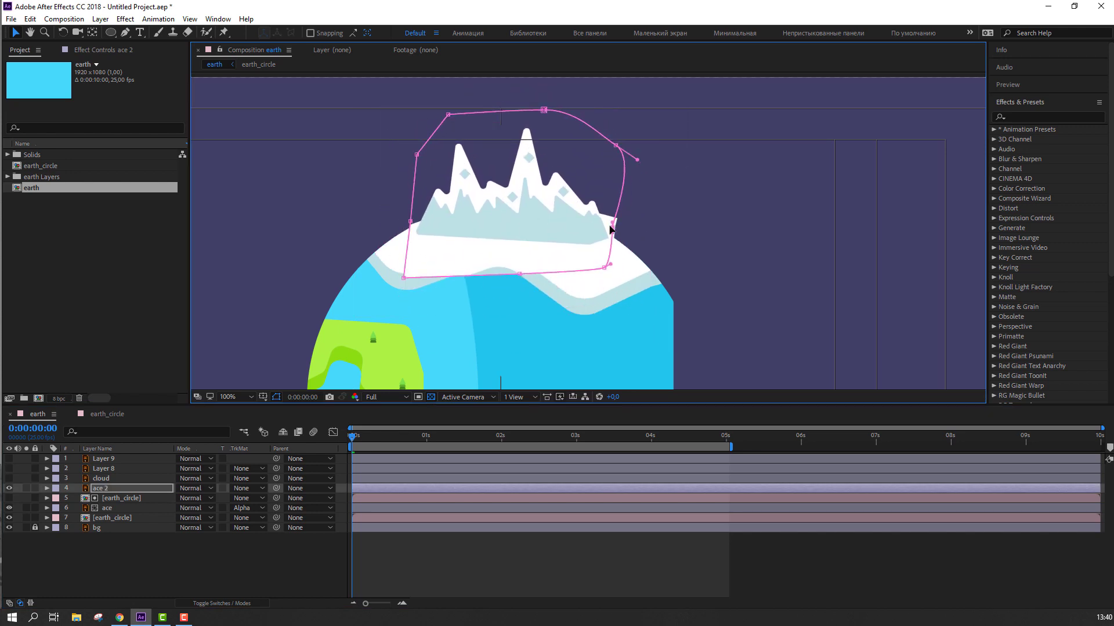
pyautogui.moveTo(607, 273); pyautogui.dragTo(551, 276)
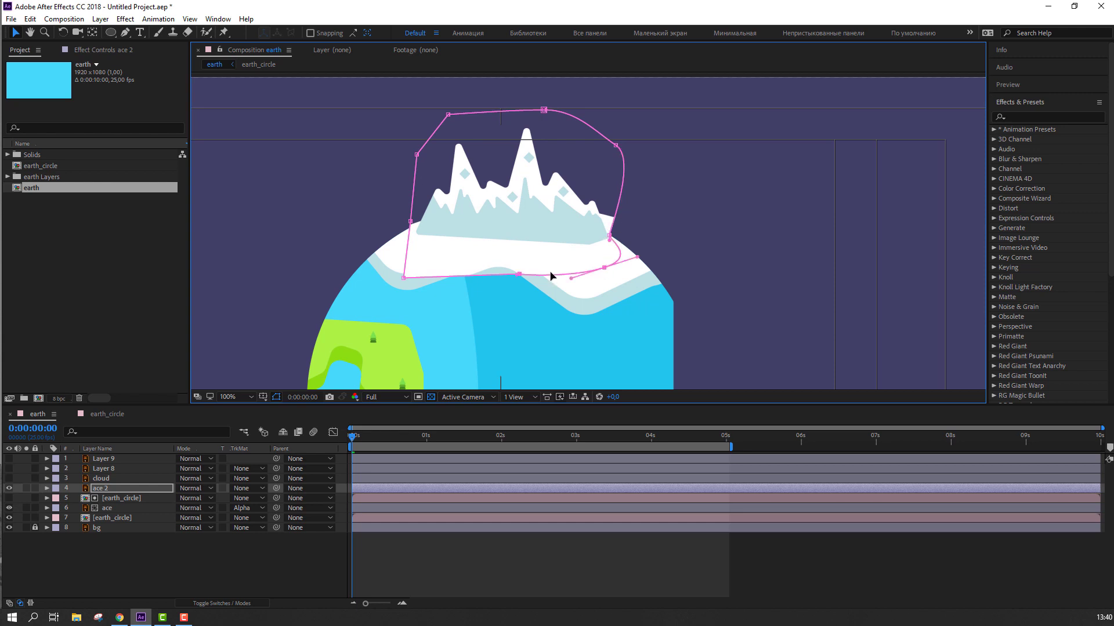
pyautogui.moveTo(410, 223); pyautogui.dragTo(412, 244)
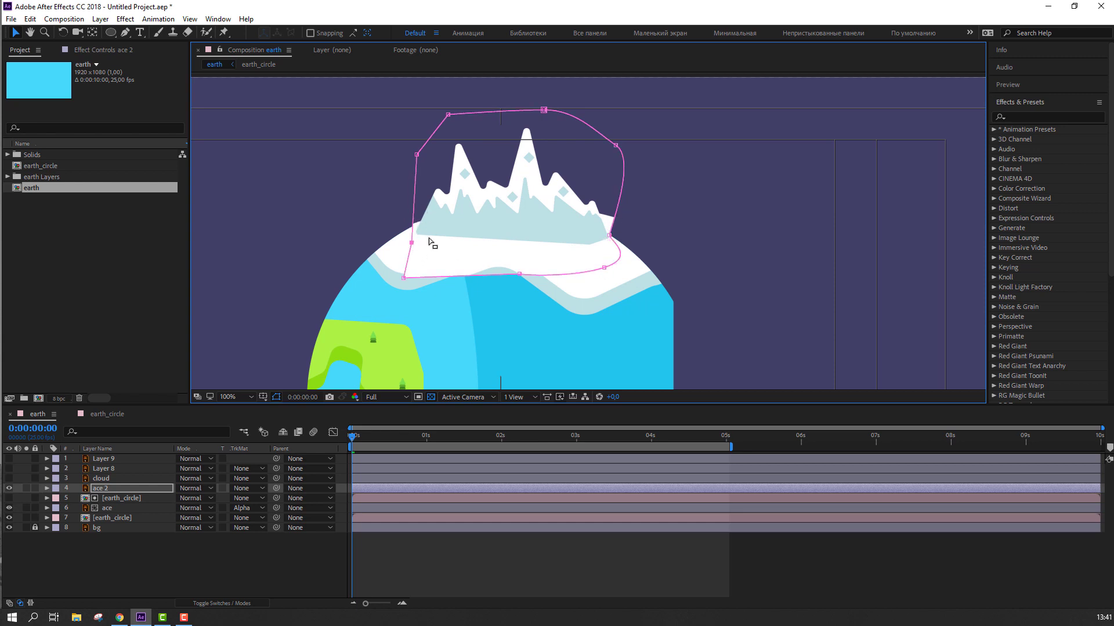
# Pull the upper-right mask point in toward the peak and refine its curve.
pyautogui.scroll(2, 496, 246)
pyautogui.scroll(2, 495, 244)
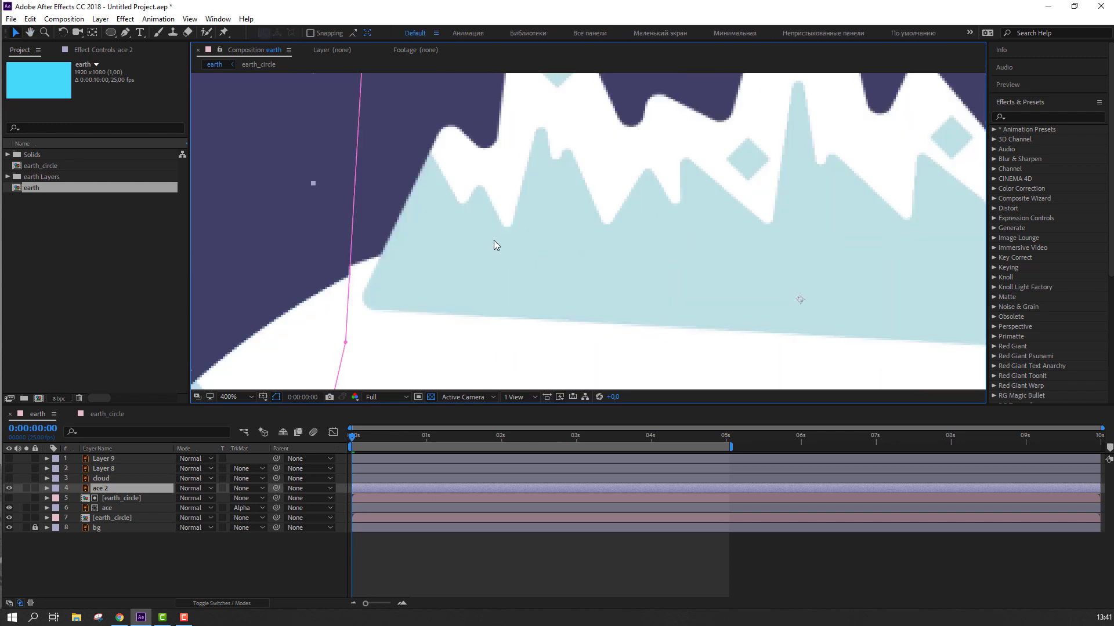
pyautogui.scroll(-2, 467, 236)
pyautogui.moveTo(815, 294); pyautogui.dragTo(692, 259)
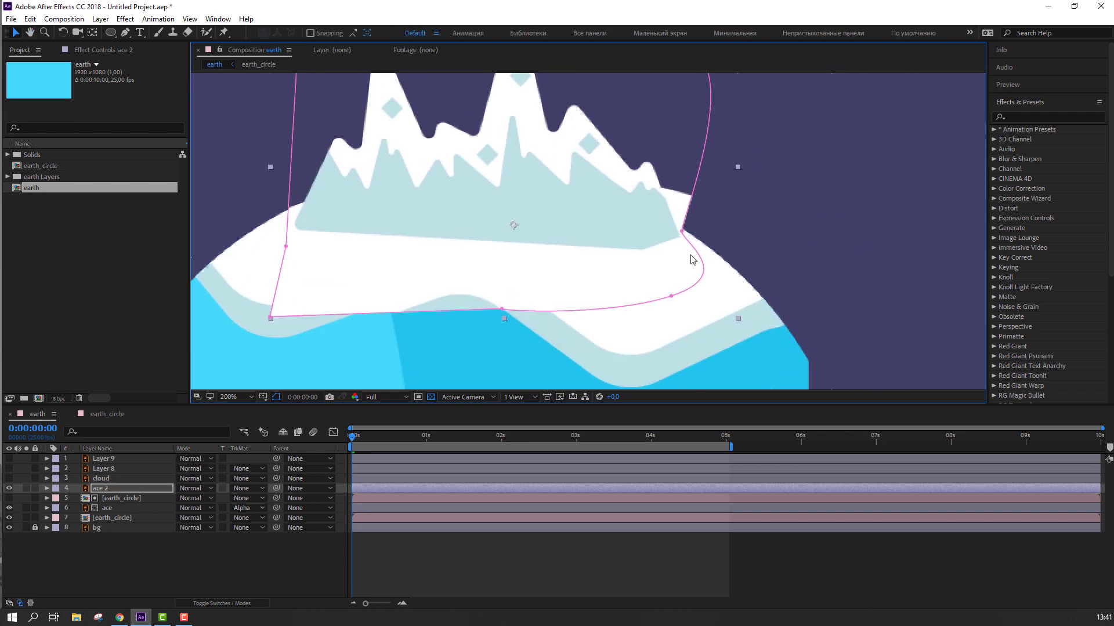
pyautogui.moveTo(659, 181); pyautogui.dragTo(634, 245)
pyautogui.moveTo(666, 119); pyautogui.dragTo(566, 136)
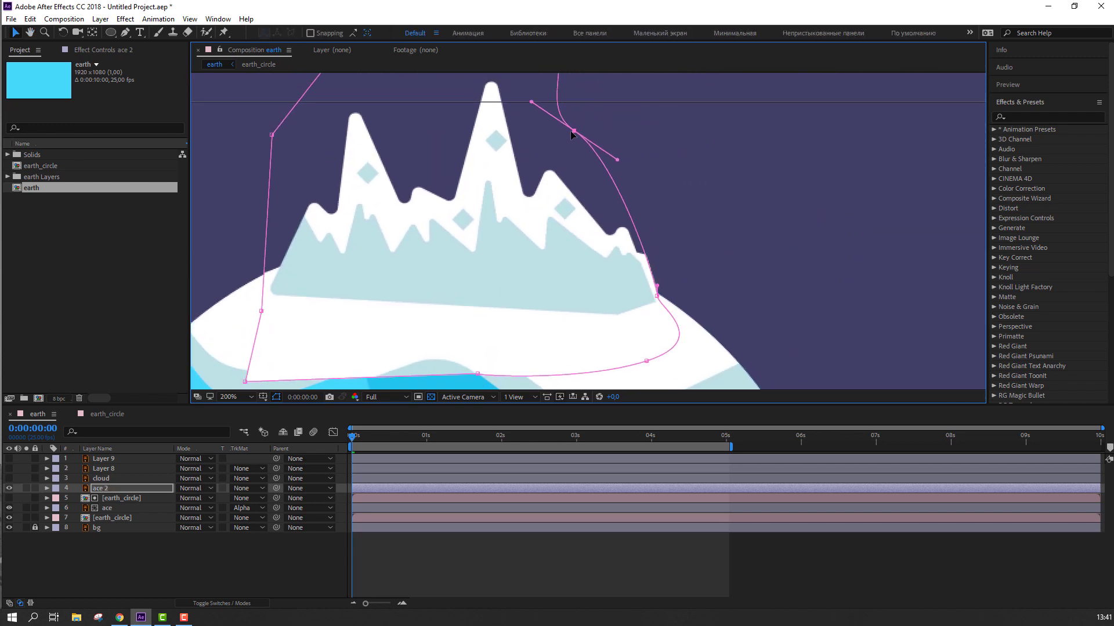
pyautogui.click(657, 300)
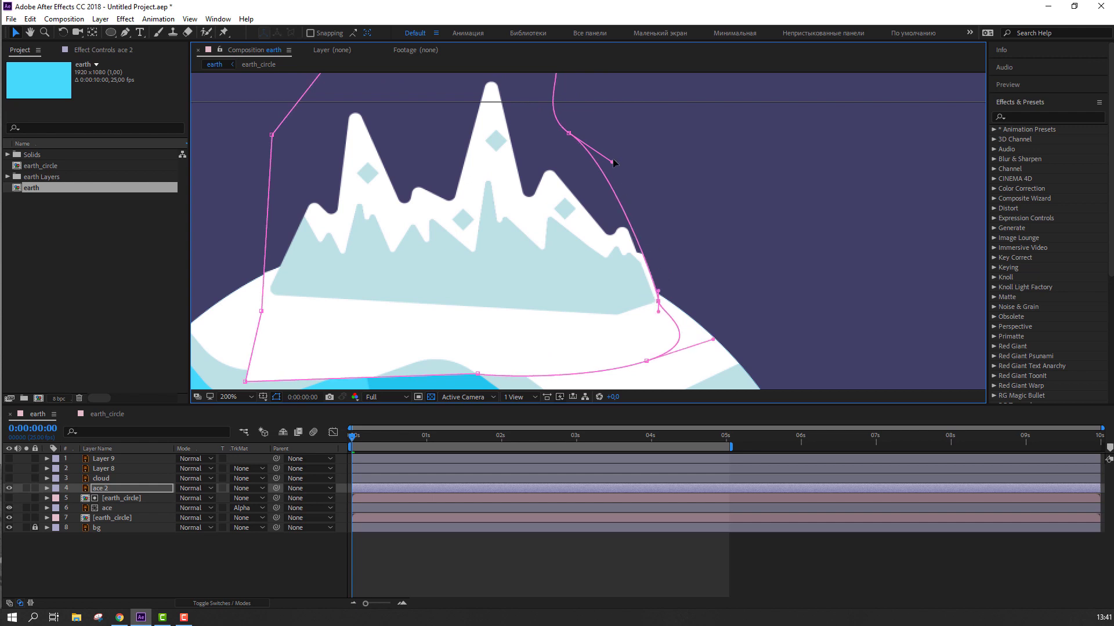
pyautogui.moveTo(563, 135); pyautogui.dragTo(553, 137)
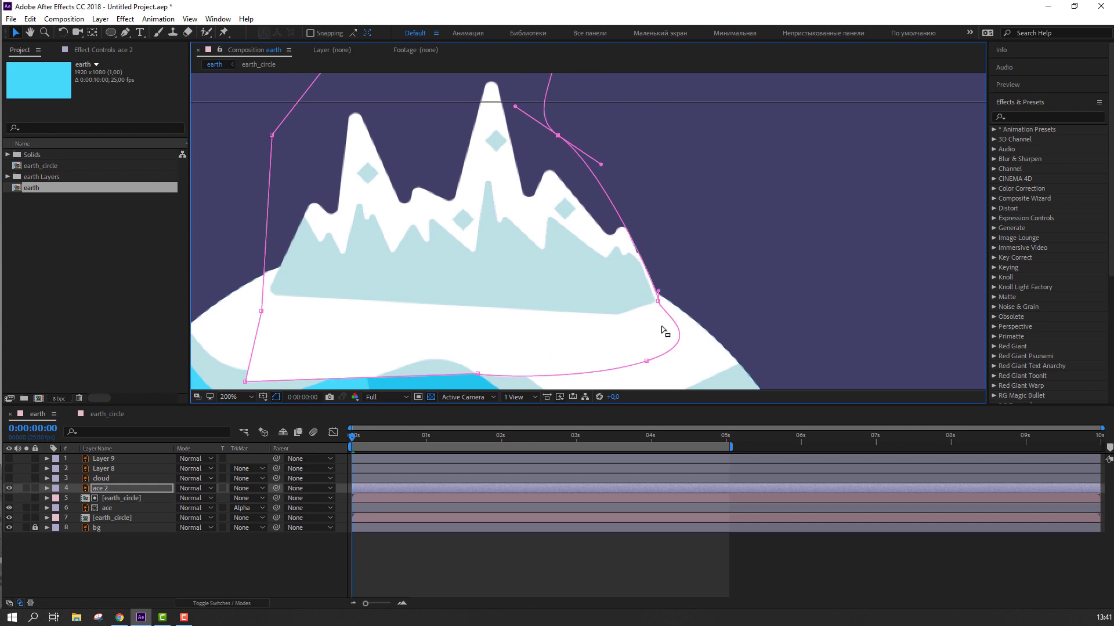
pyautogui.click(657, 300)
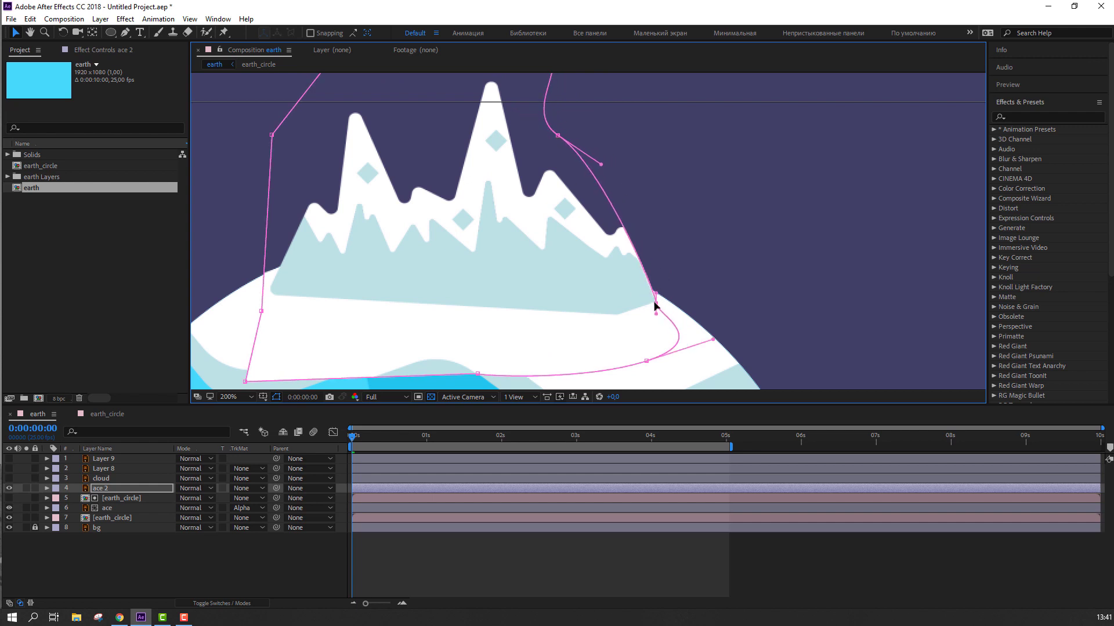
pyautogui.click(767, 553)
pyautogui.scroll(-2, 489, 337)
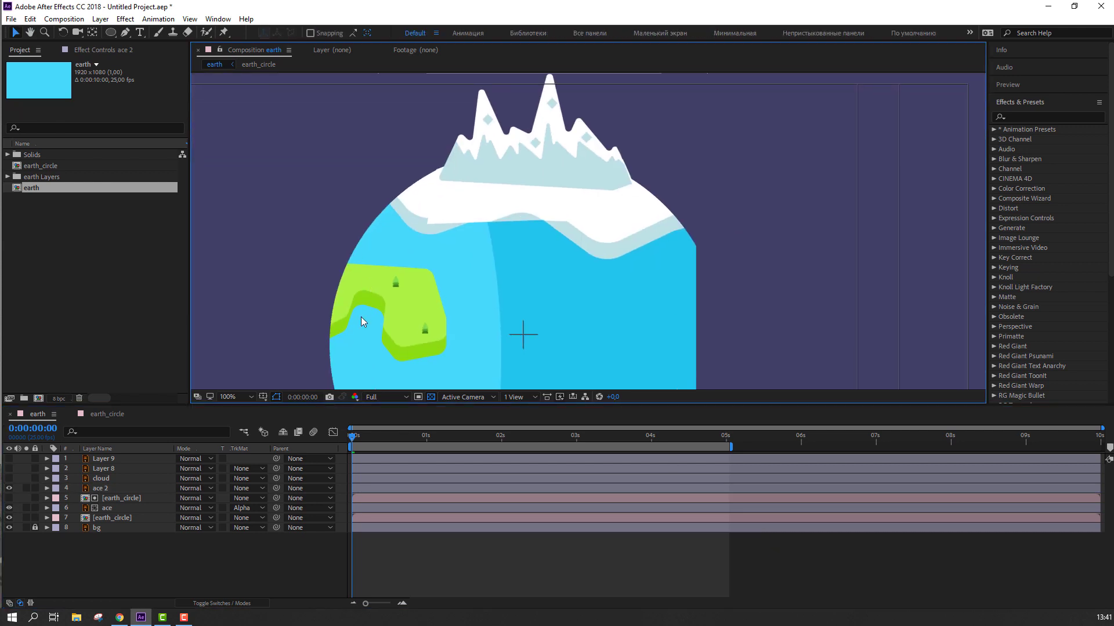
# Raise the lower mask points toward the peak, then preview the earth animation.
pyautogui.click(493, 213)
pyautogui.moveTo(428, 226); pyautogui.dragTo(450, 200)
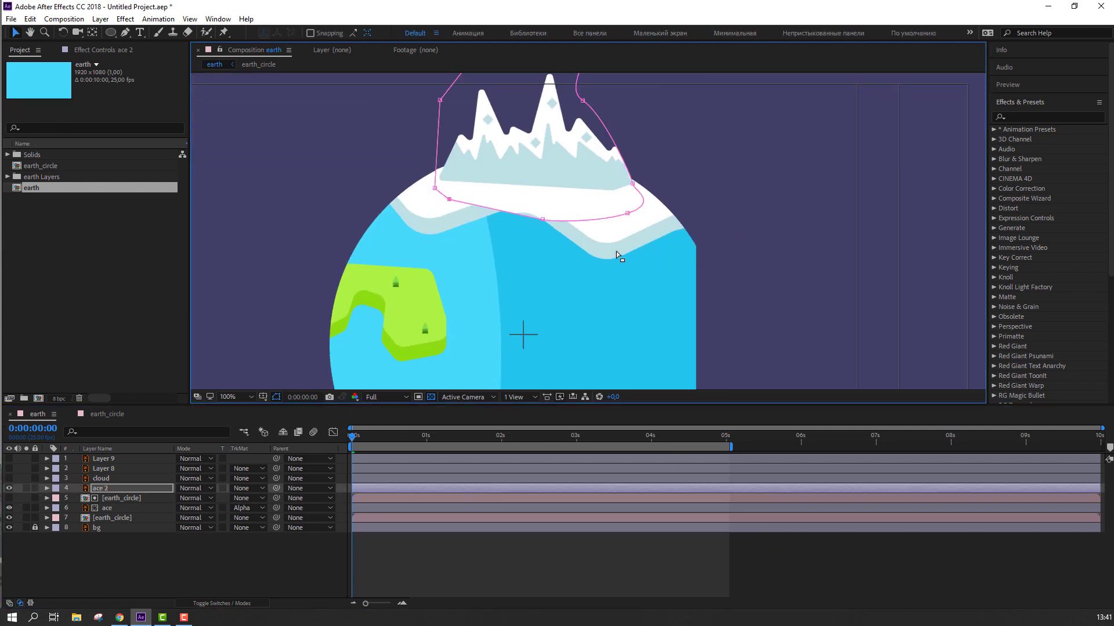
pyautogui.moveTo(543, 221); pyautogui.dragTo(522, 189)
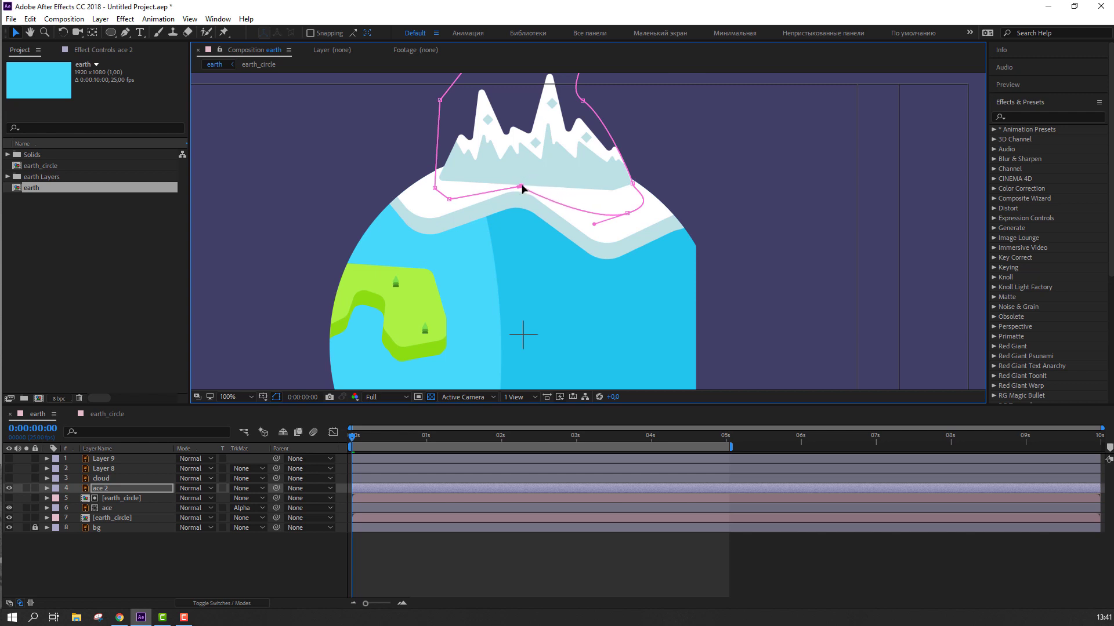
pyautogui.click(748, 549)
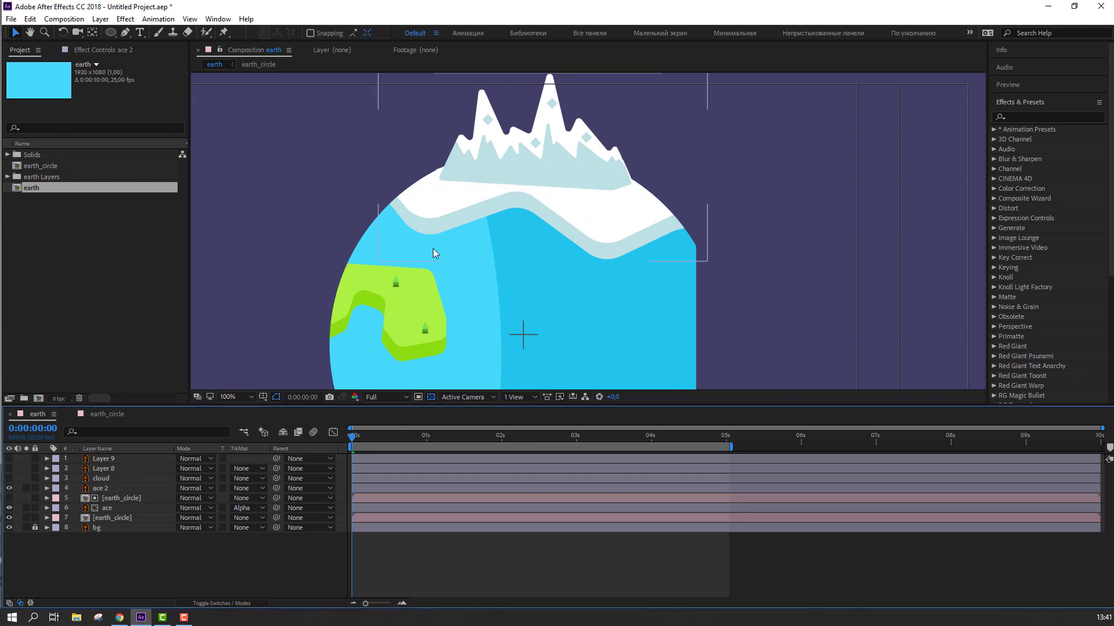
pyautogui.scroll(-2, 432, 249)
pyautogui.press('space')
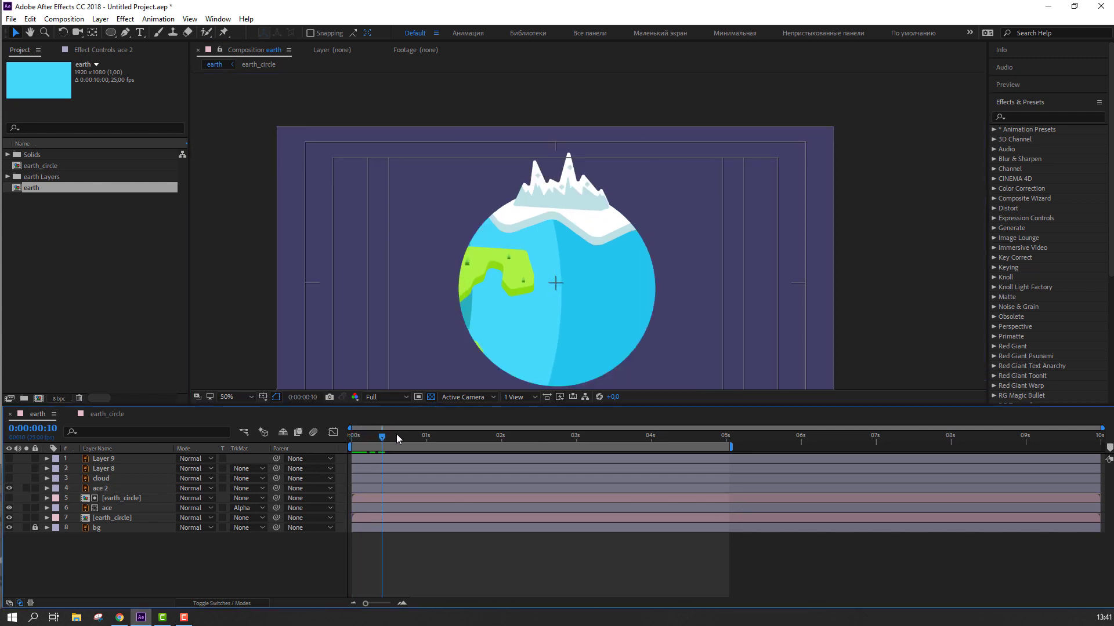
# Stretch the ground1 land layer wider in earth_circle, then check the rotation in earth.
pyautogui.press('space')
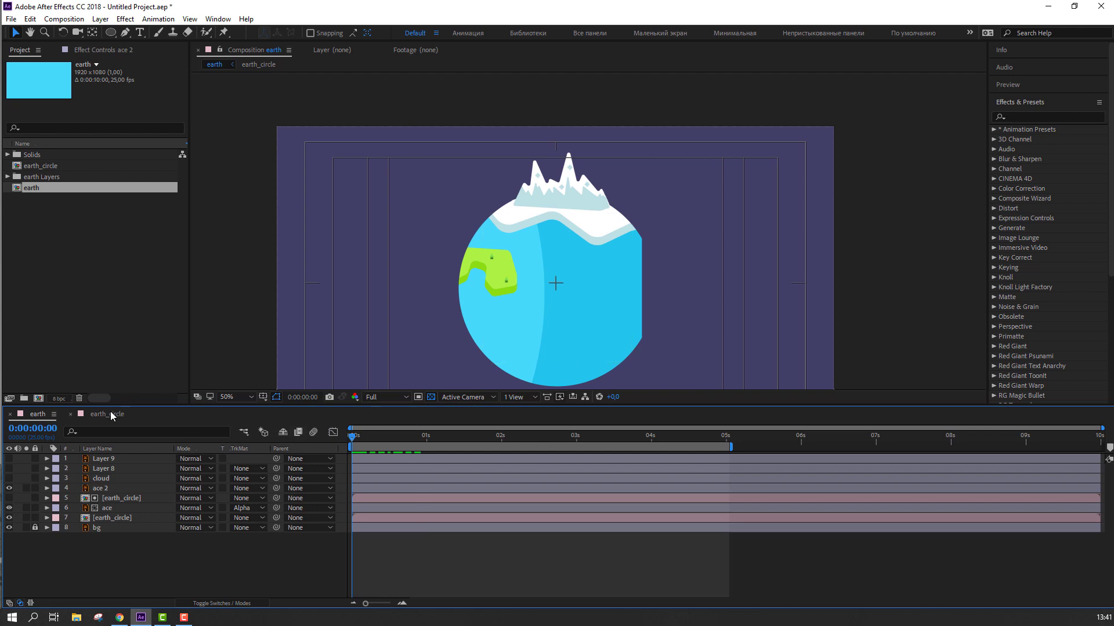
pyautogui.click(110, 413)
pyautogui.click(601, 269)
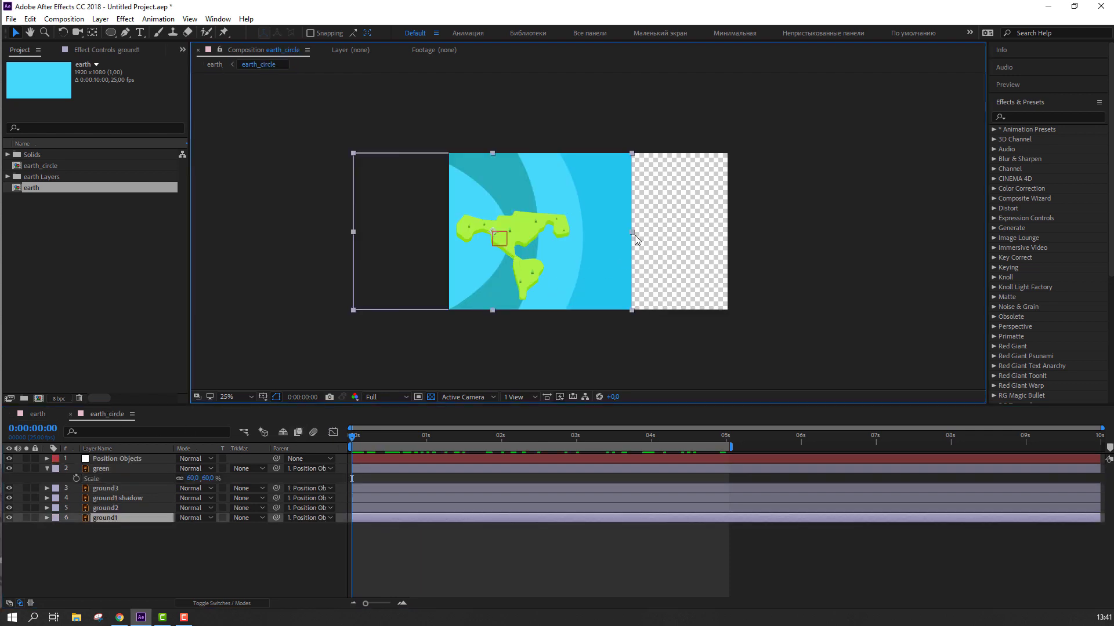
pyautogui.moveTo(632, 233); pyautogui.dragTo(671, 233)
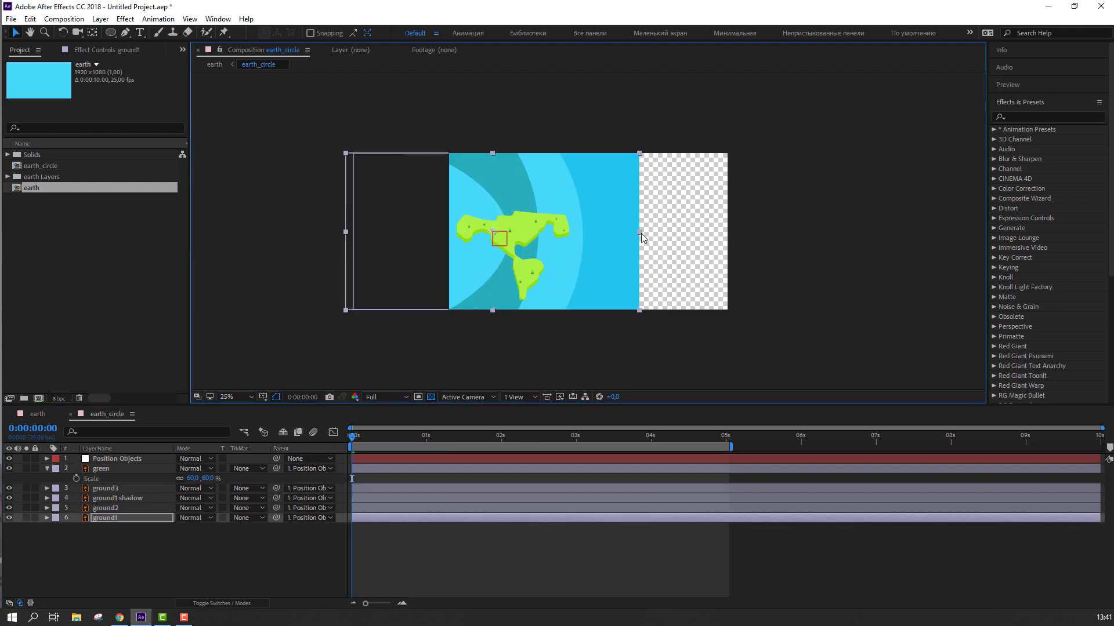
pyautogui.click(38, 414)
pyautogui.moveTo(362, 443)
pyautogui.mouseDown()
pyautogui.moveTo(618, 444)
pyautogui.moveTo(316, 460)
pyautogui.mouseUp()
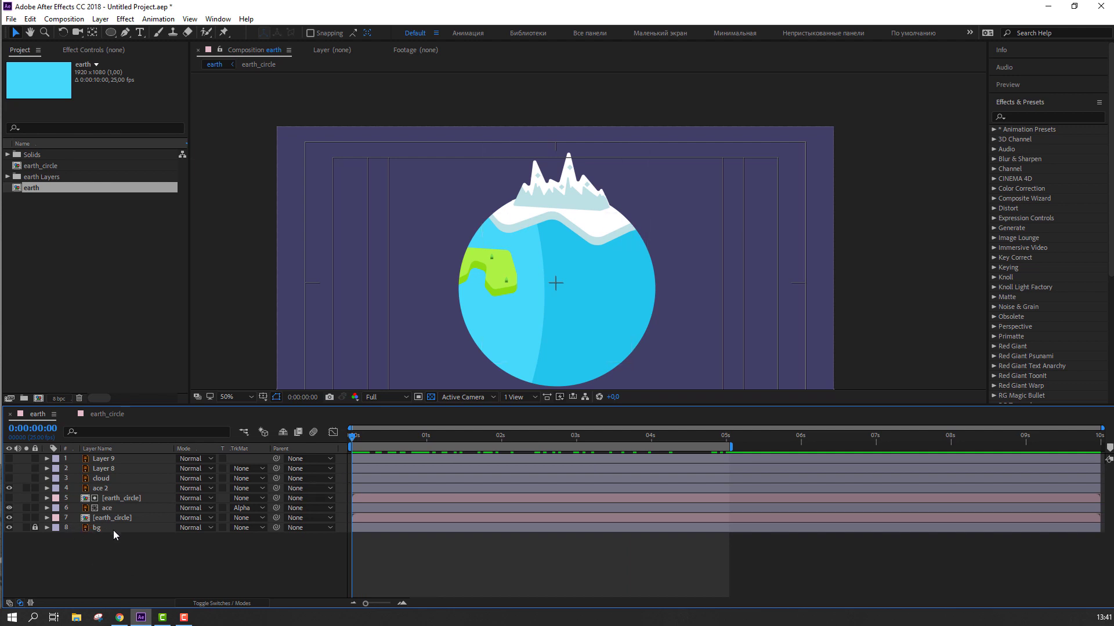
# Parent the ace 2 layer to the ace layer.
pyautogui.press('F10')
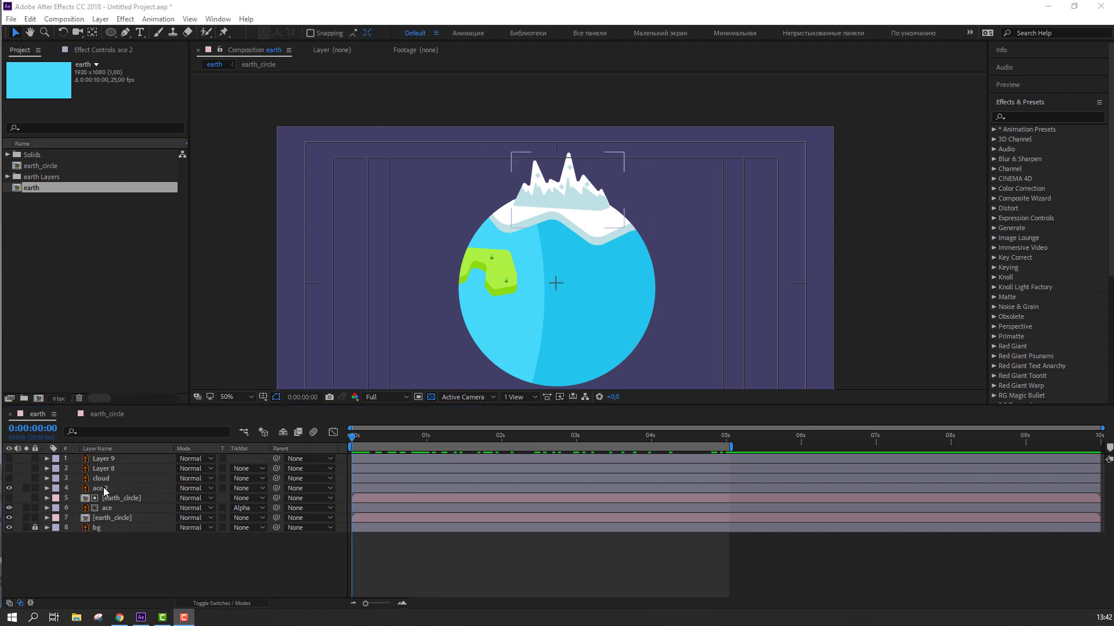
pyautogui.click(105, 489)
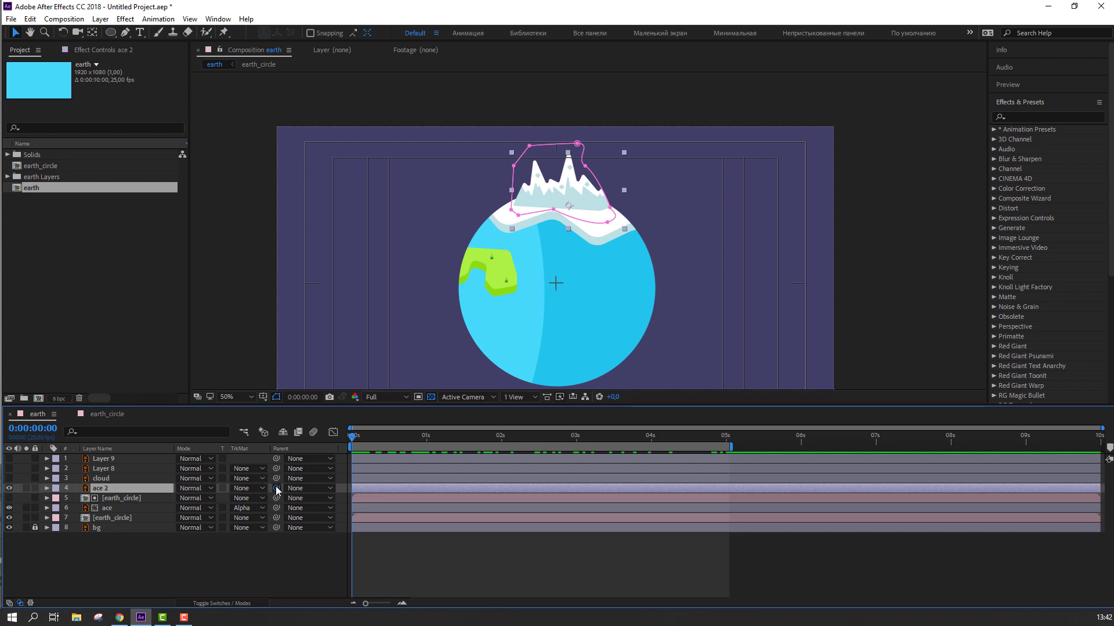
pyautogui.moveTo(276, 488); pyautogui.dragTo(105, 509)
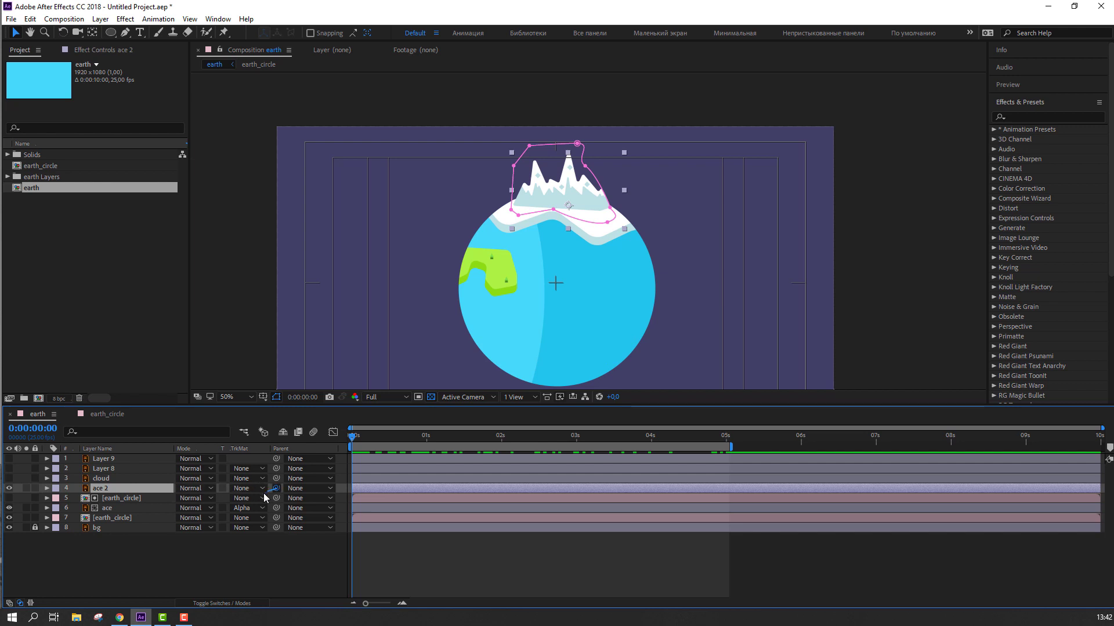
# Keyframe the ace ice-cap Position so Y moves from 233 to 272 at 5:00.
pyautogui.click(106, 509)
pyautogui.press('p')
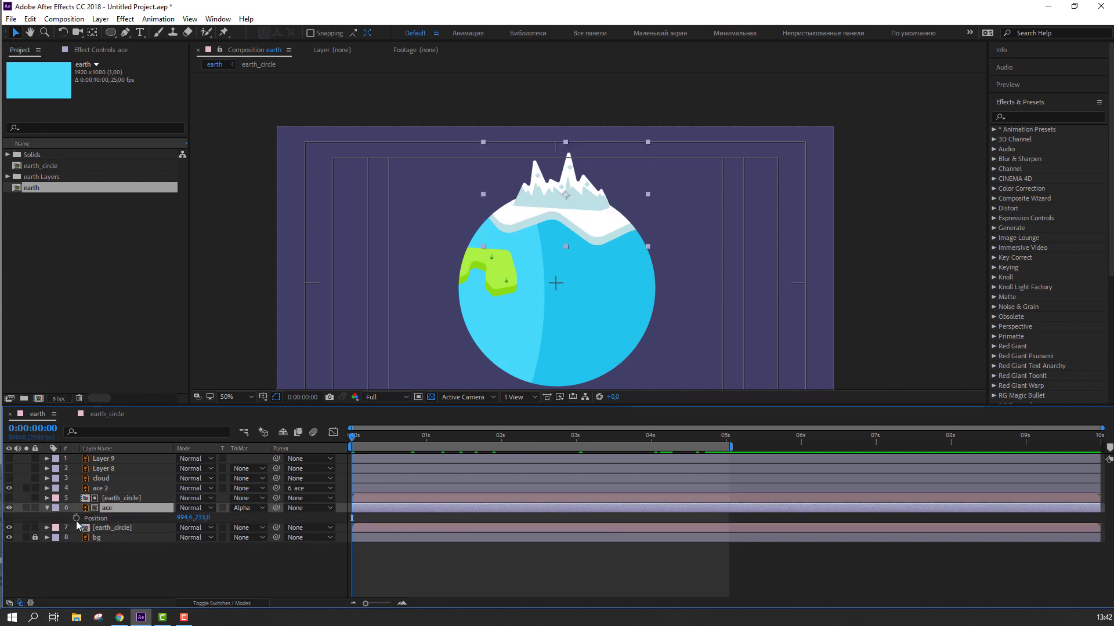
pyautogui.moveTo(352, 438); pyautogui.dragTo(726, 439)
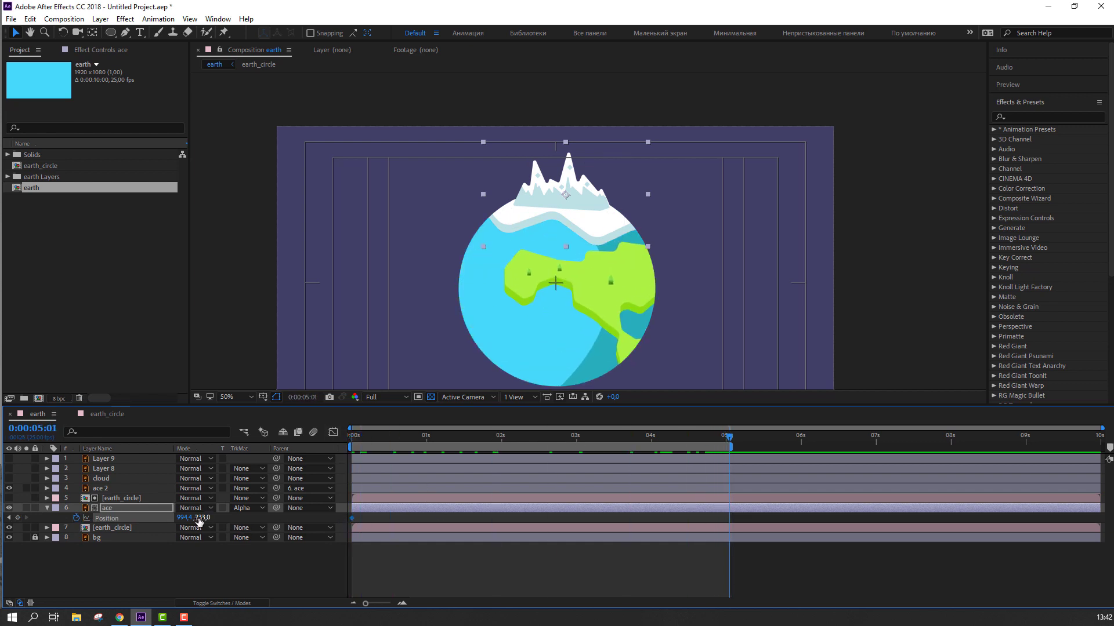
pyautogui.moveTo(199, 518); pyautogui.dragTo(221, 517)
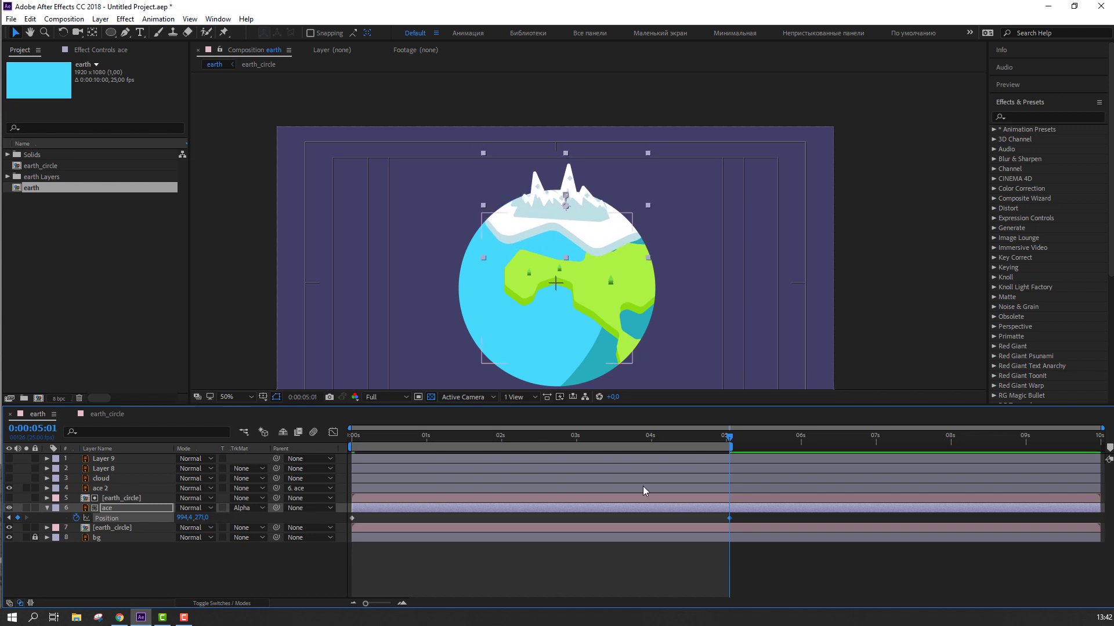
# Fit the composition in the viewer and preview the sinking ice-cap.
pyautogui.scroll(1, 584, 335)
pyautogui.scroll(1, 570, 357)
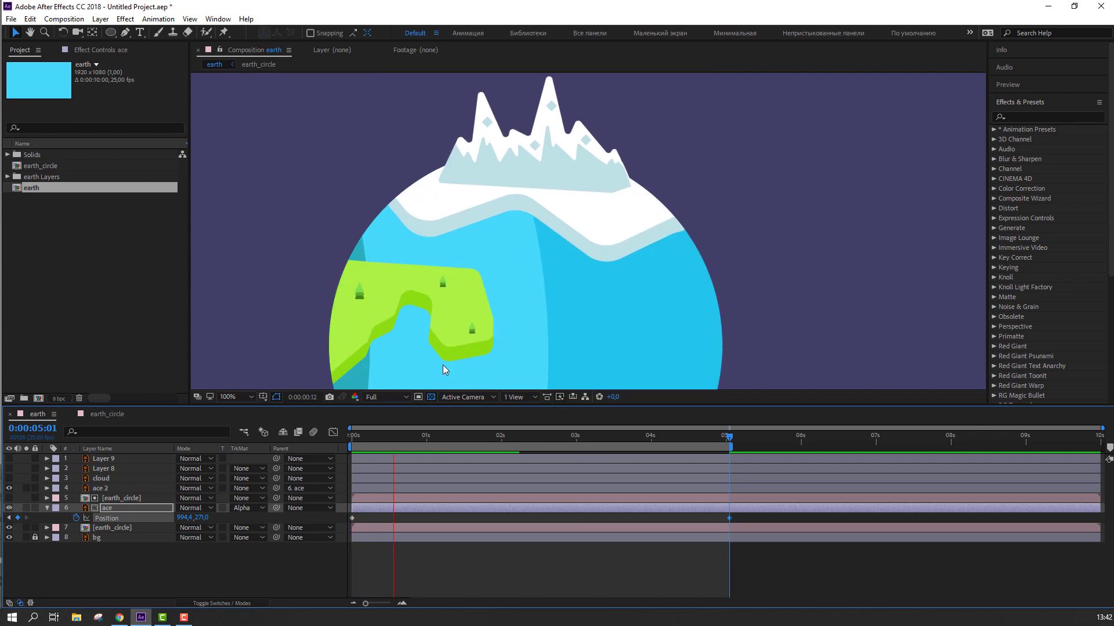
pyautogui.scroll(-2, 319, 294)
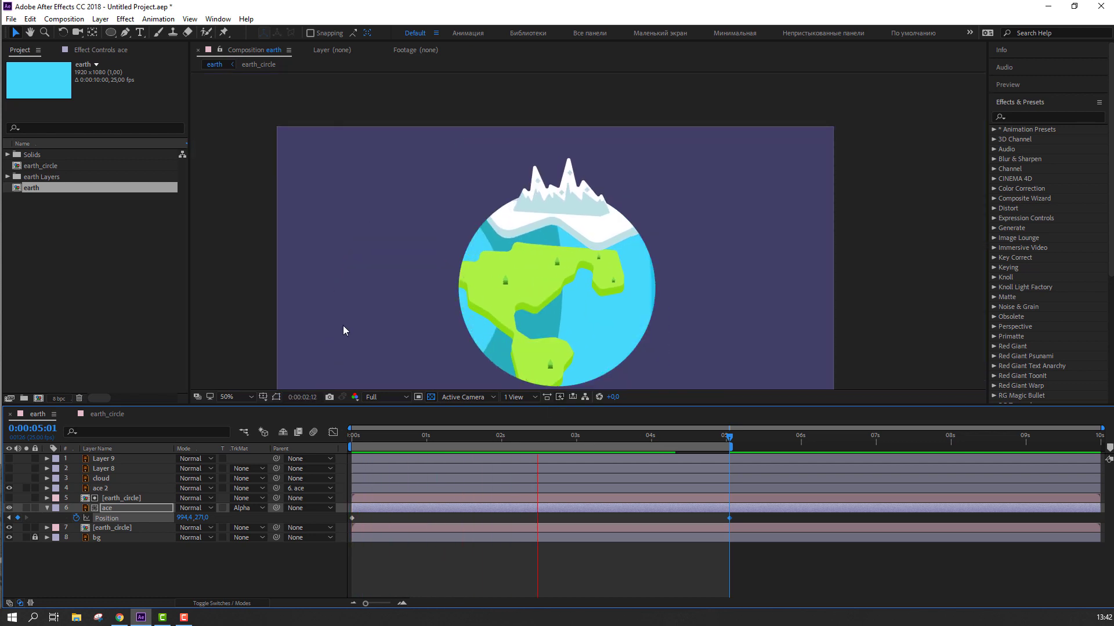
pyautogui.click(236, 397)
pyautogui.click(291, 200)
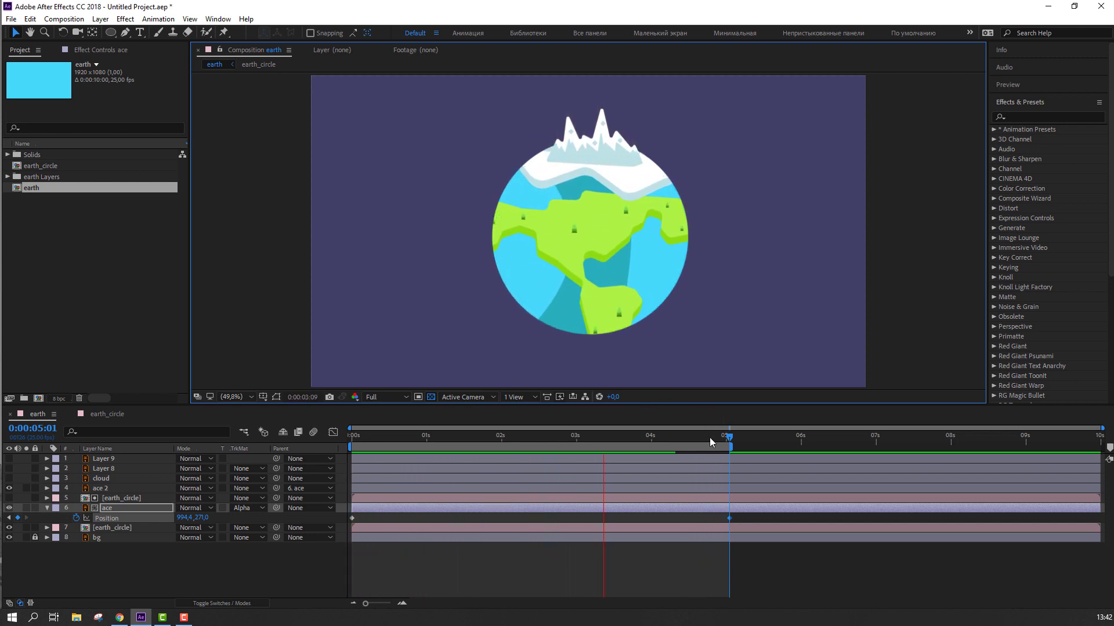
pyautogui.press('space')
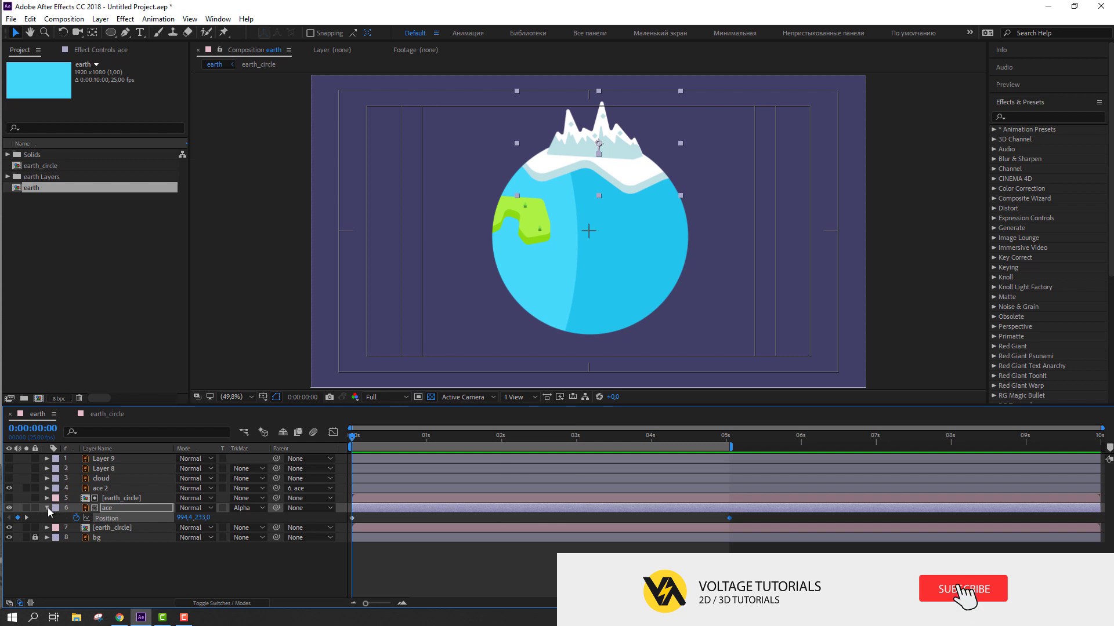
# Move Layer 8 and Layer 9 just above bg and make both clouds visible.
pyautogui.click(48, 508)
pyautogui.click(47, 561)
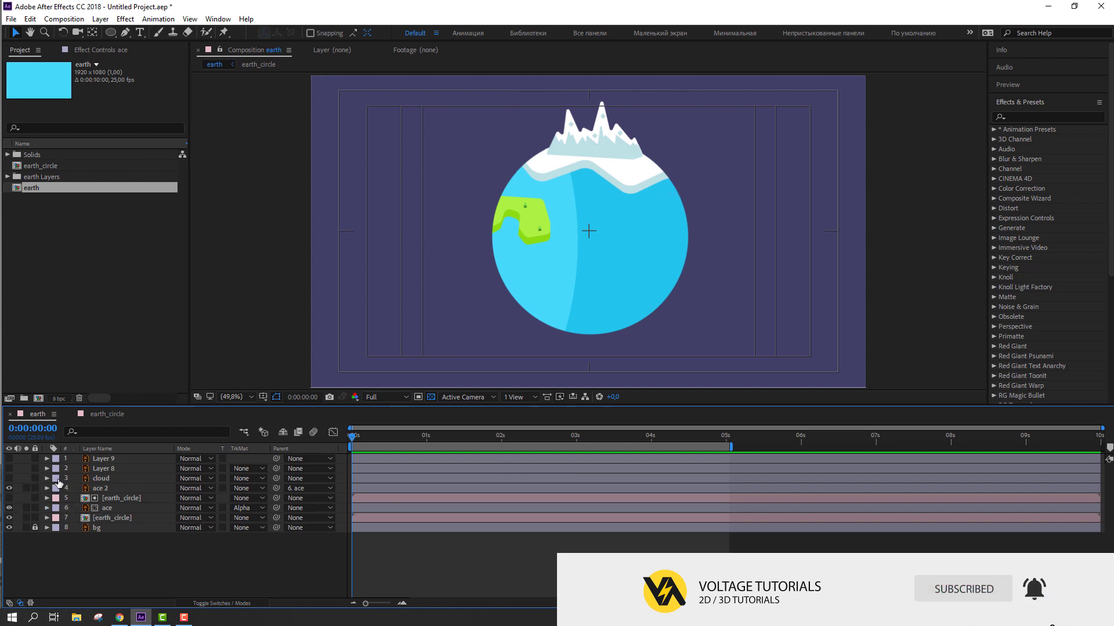
pyautogui.click(132, 469)
pyautogui.keyDown('ctrl'); pyautogui.click(114, 458); pyautogui.keyUp('ctrl')
pyautogui.moveTo(110, 470); pyautogui.dragTo(111, 523)
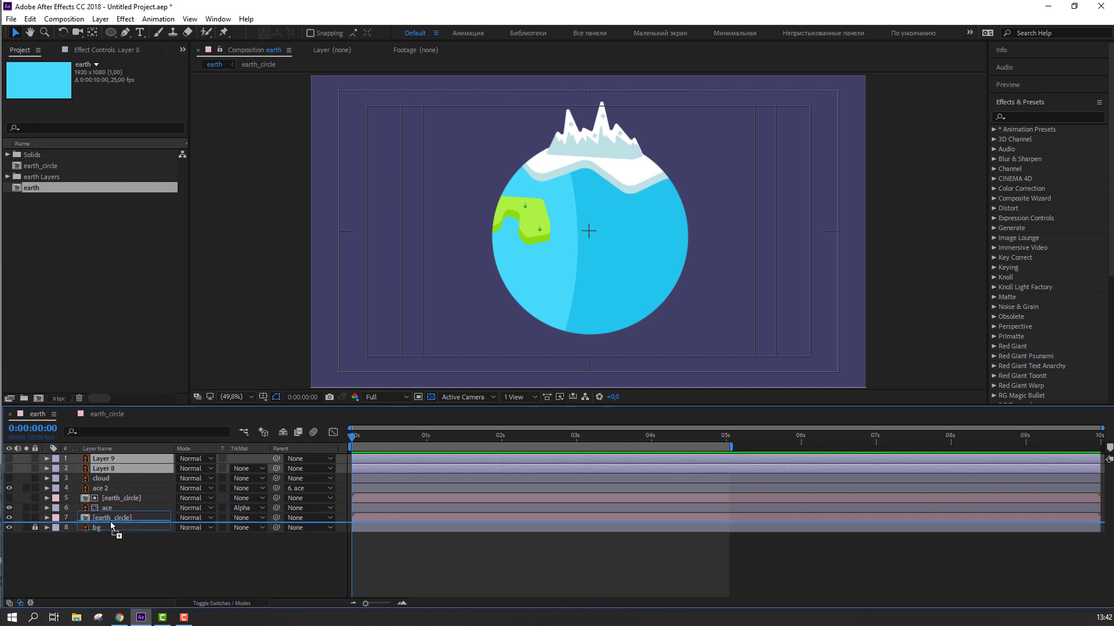
pyautogui.moveTo(9, 518); pyautogui.dragTo(10, 509)
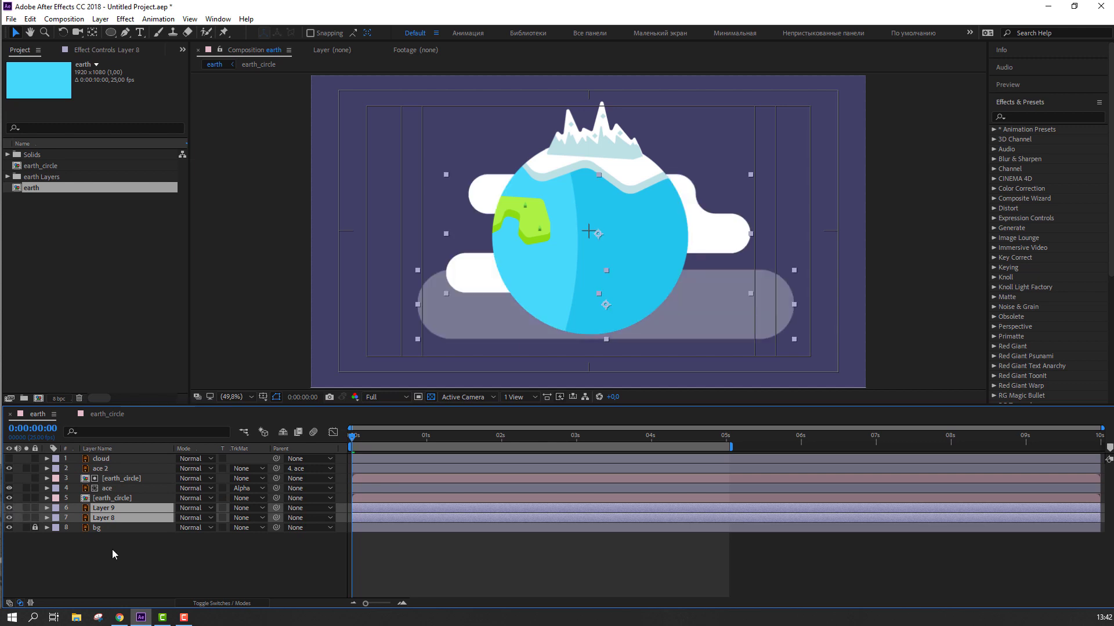
# Shift the upper cloud up and left, and the lower grey cloud slightly left.
pyautogui.click(115, 555)
pyautogui.click(464, 276)
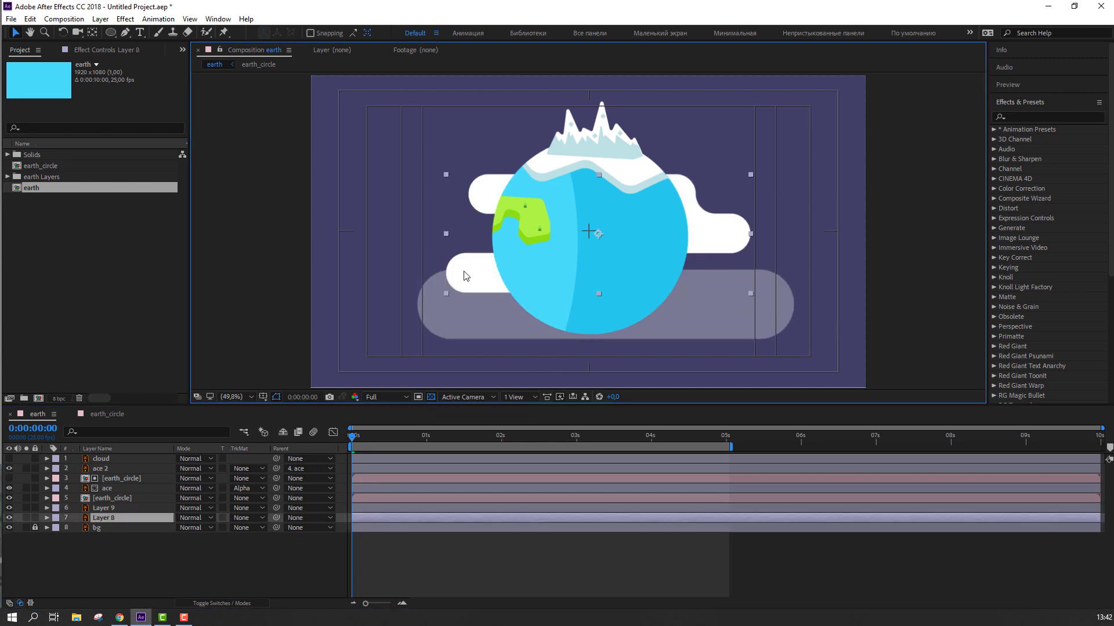
pyautogui.moveTo(464, 275); pyautogui.dragTo(451, 250)
pyautogui.click(448, 333)
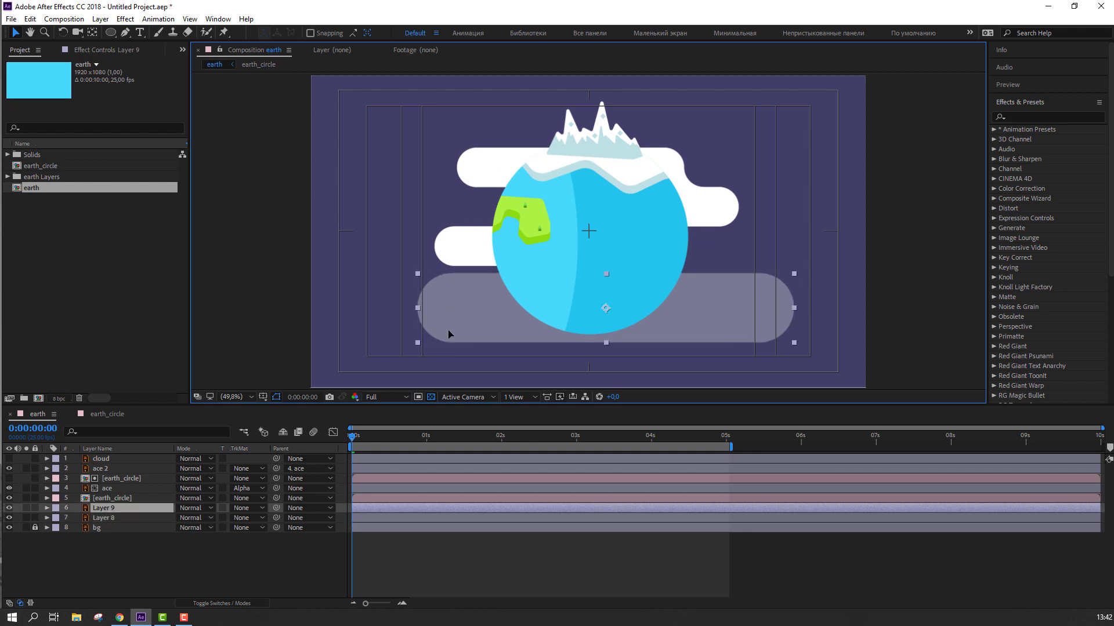
pyautogui.moveTo(448, 333); pyautogui.dragTo(447, 323)
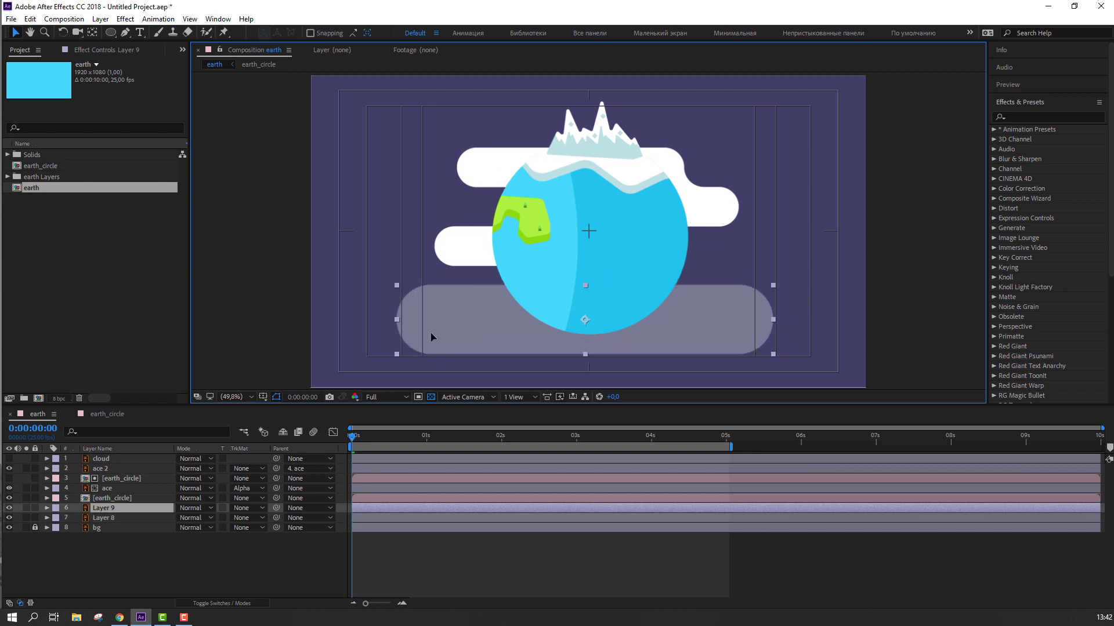
pyautogui.click(1019, 115)
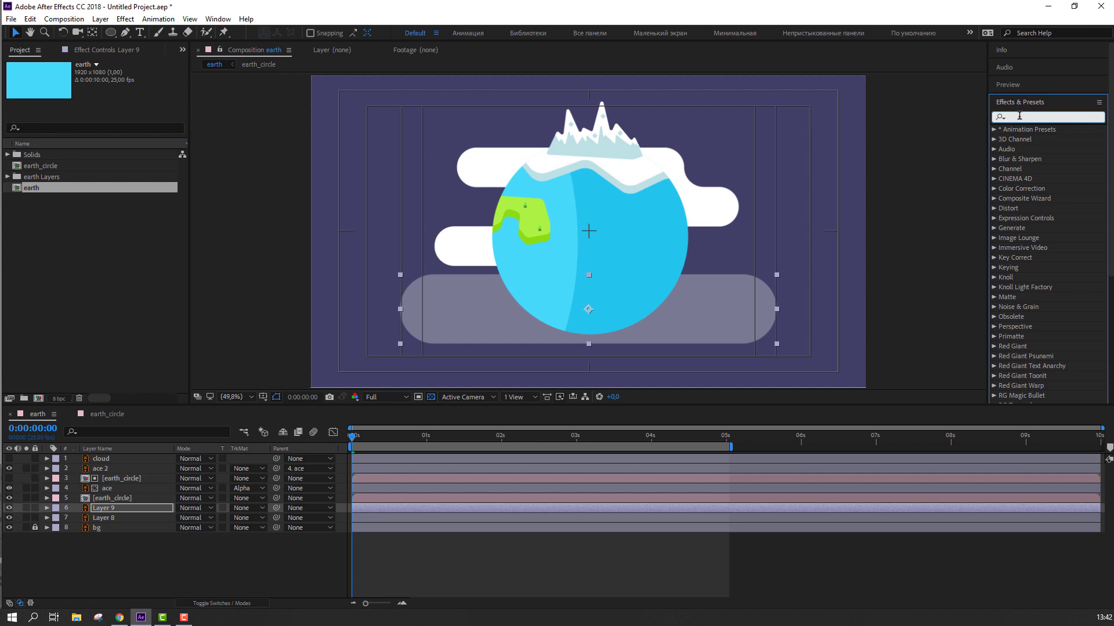
# Apply a Fill effect to the lower grey cloud, Layer 9, with a lighter purple.
pyautogui.write('fill')
pyautogui.moveTo(1021, 198); pyautogui.dragTo(1022, 200)
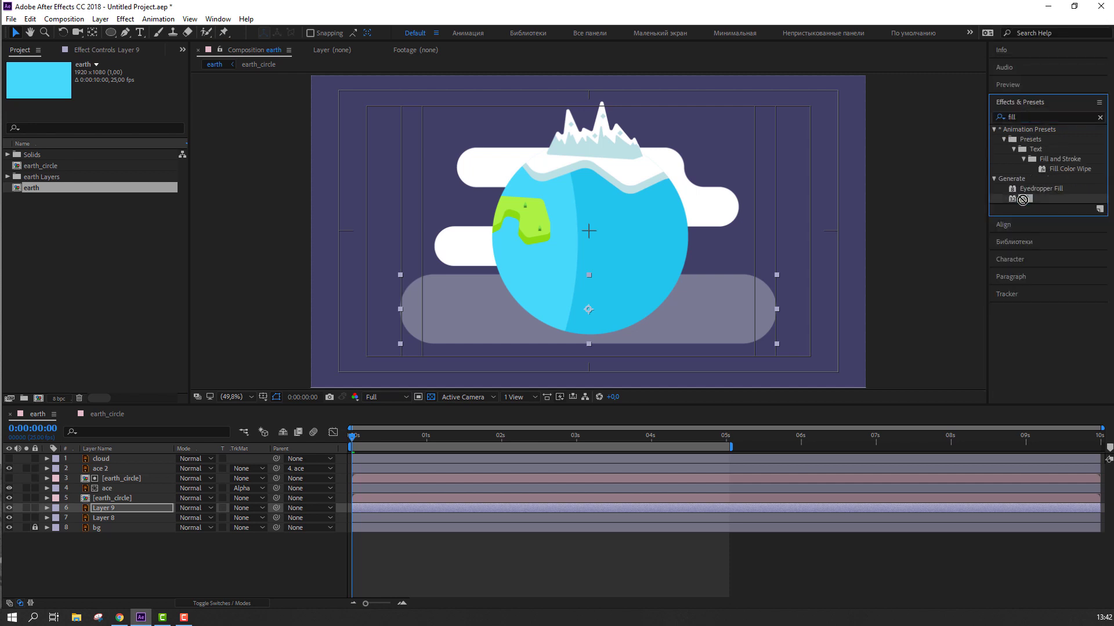
pyautogui.moveTo(764, 293); pyautogui.dragTo(729, 310)
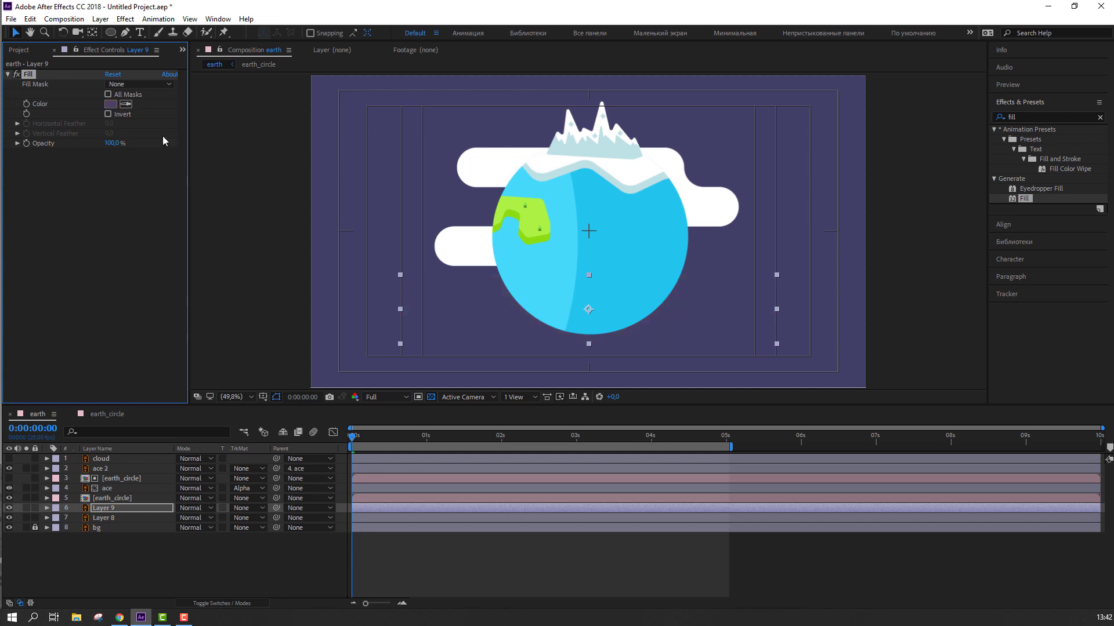
pyautogui.click(111, 105)
pyautogui.moveTo(168, 422); pyautogui.dragTo(148, 381)
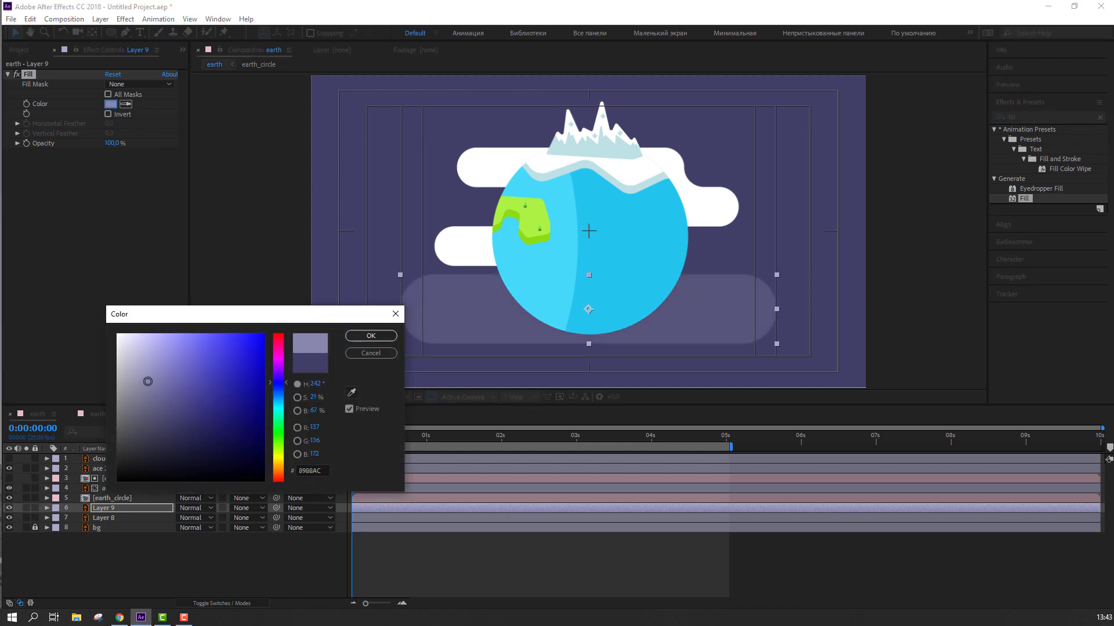
pyautogui.click(363, 337)
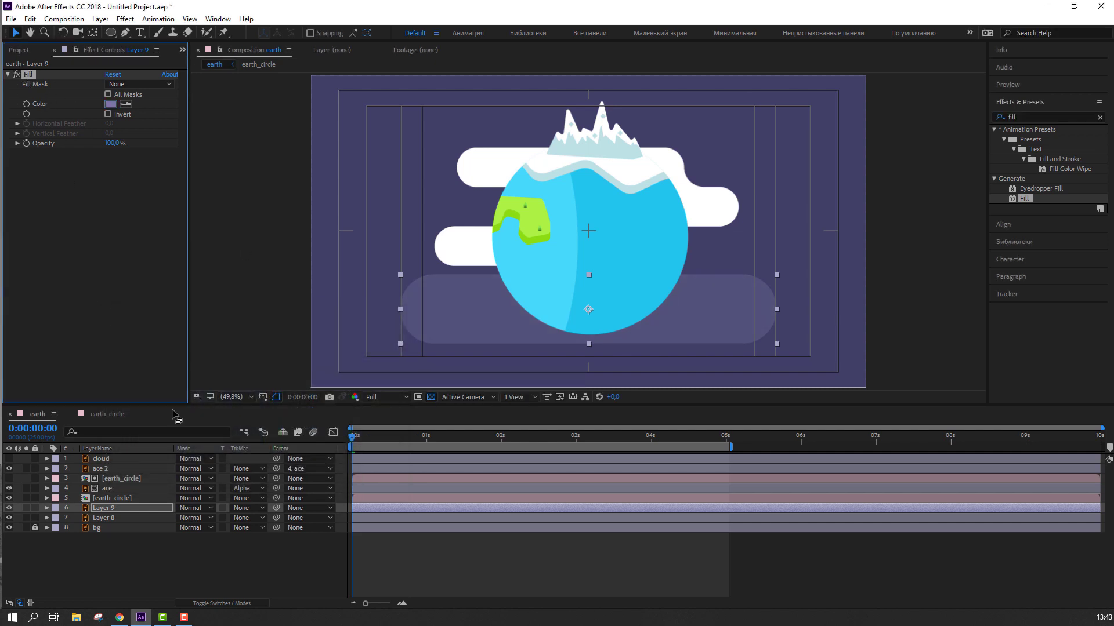
# Paste the Fill onto Layer 8 and set its colour to muted purple 5C5B85.
pyautogui.click(104, 517)
pyautogui.hotkey('ctrl', 'v')
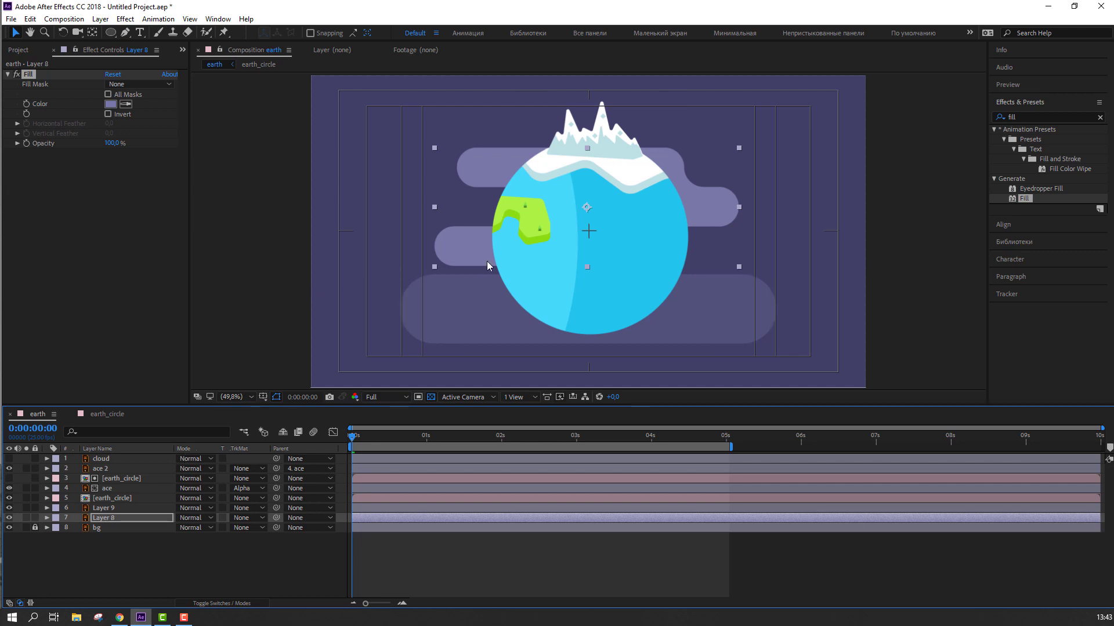
pyautogui.click(110, 104)
pyautogui.moveTo(154, 380)
pyautogui.mouseDown()
pyautogui.moveTo(178, 384)
pyautogui.moveTo(157, 401)
pyautogui.moveTo(169, 401)
pyautogui.mouseUp()
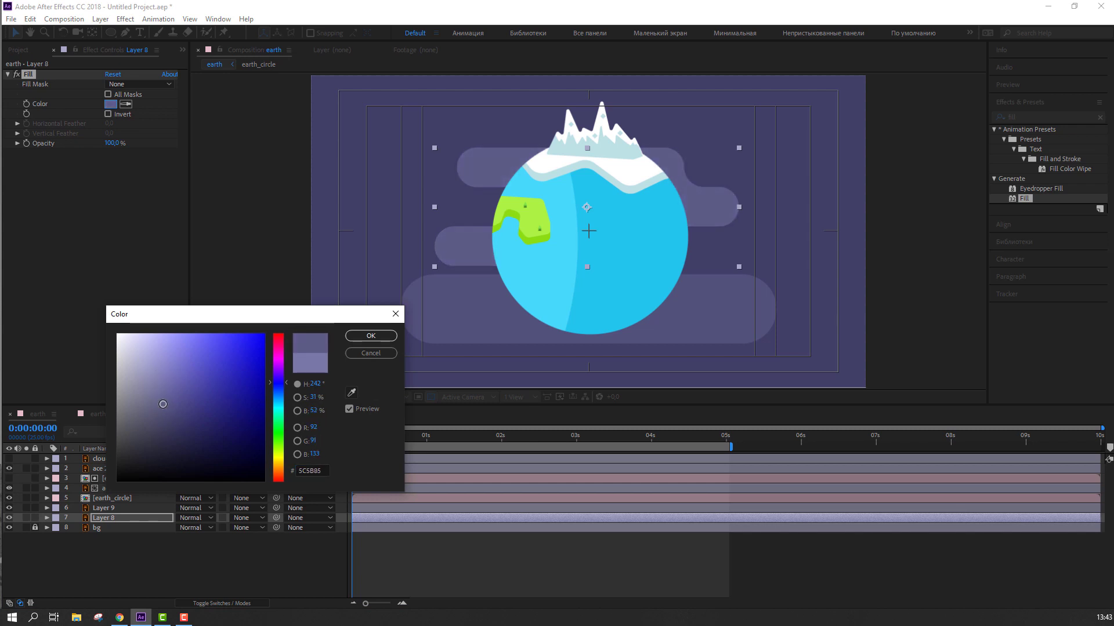
pyautogui.click(371, 336)
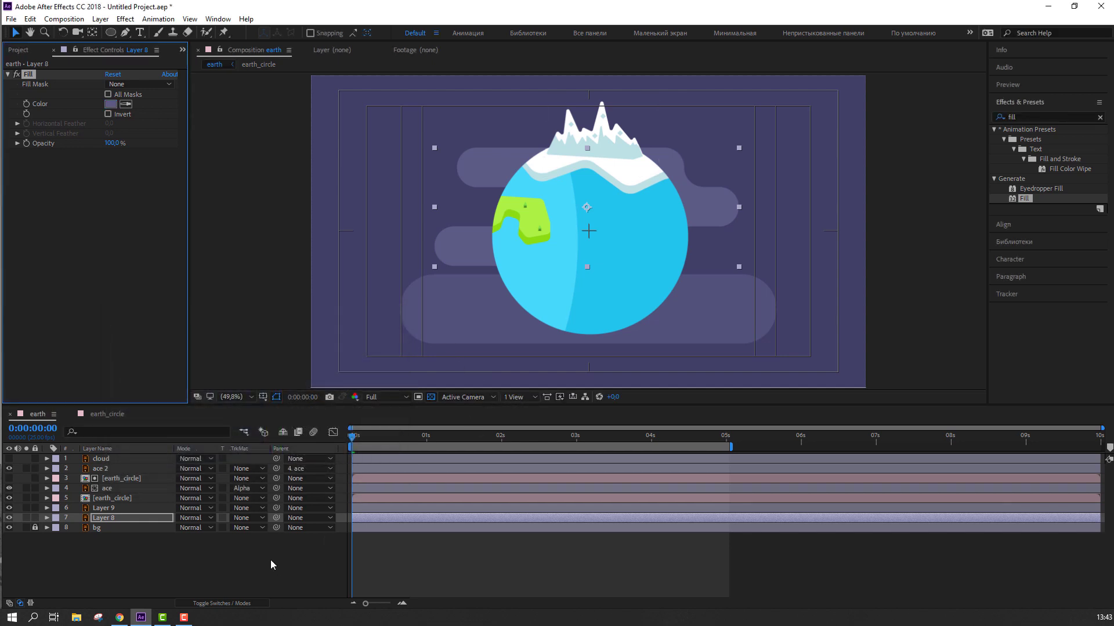
# Animate Layer 8's X from 838.7 at 0s to 979.7 at 5s, then preview.
pyautogui.click(217, 583)
pyautogui.click(112, 517)
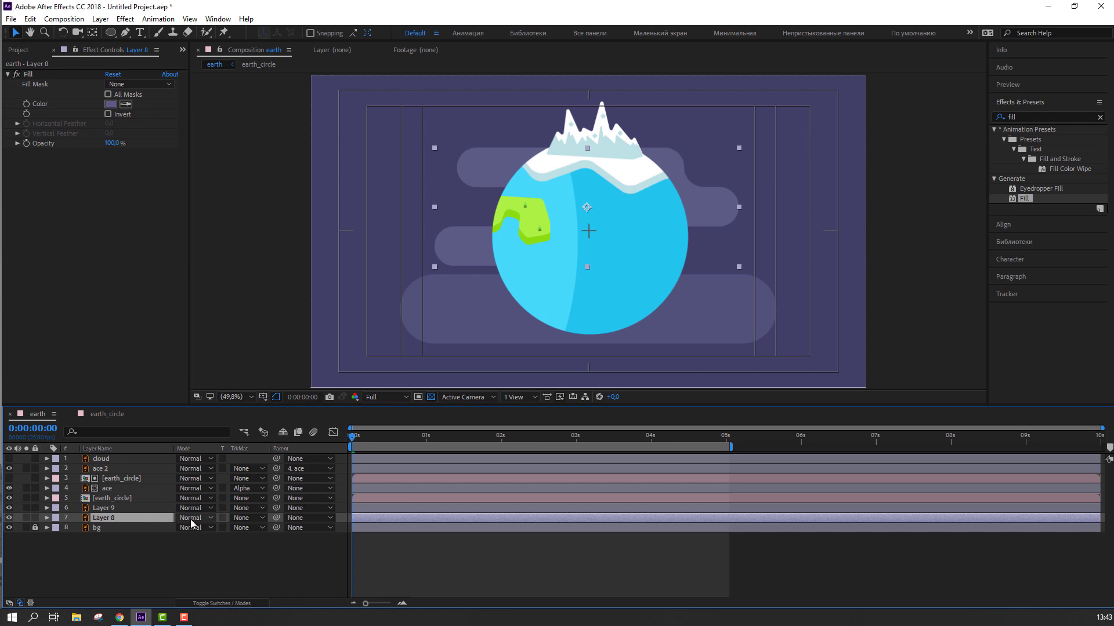
pyautogui.press('p')
pyautogui.moveTo(186, 530); pyautogui.dragTo(57, 539)
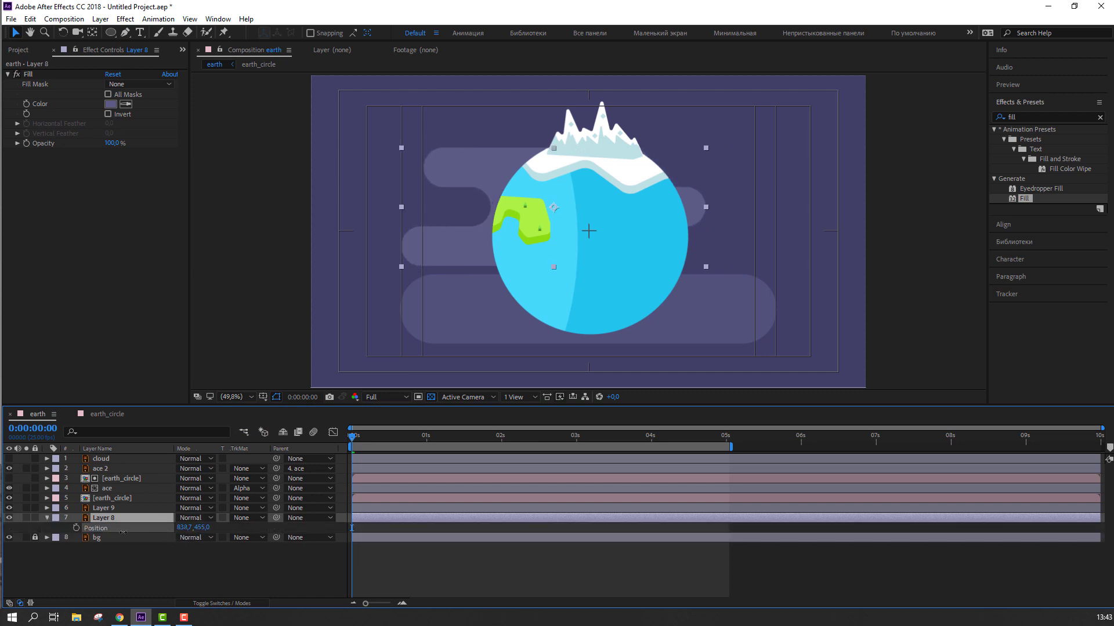
pyautogui.moveTo(374, 439); pyautogui.dragTo(731, 446)
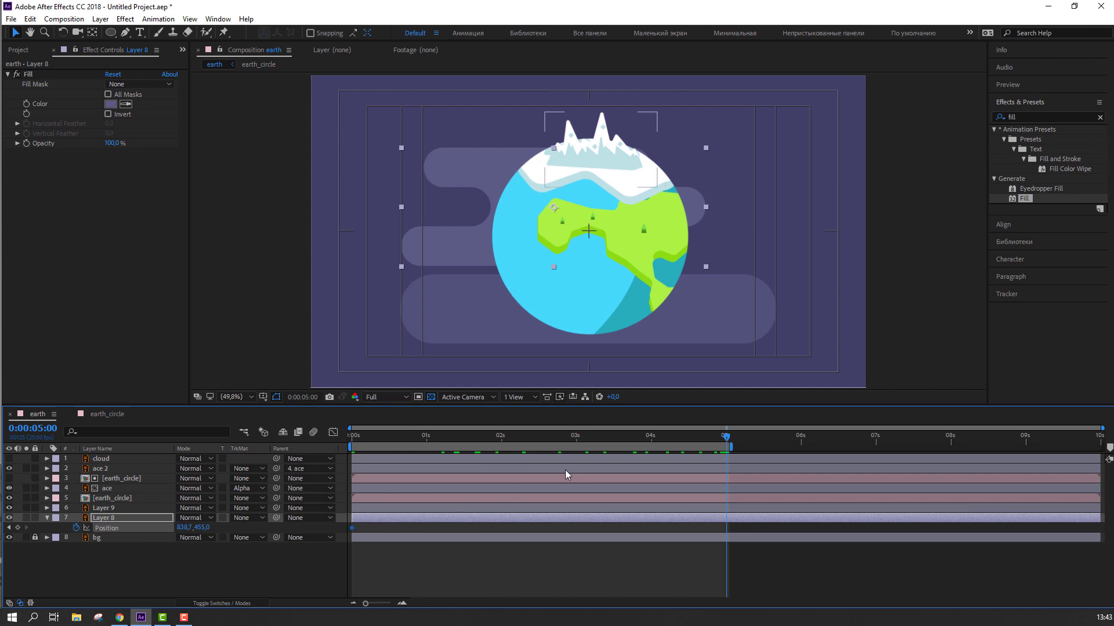
pyautogui.moveTo(186, 529); pyautogui.dragTo(384, 552)
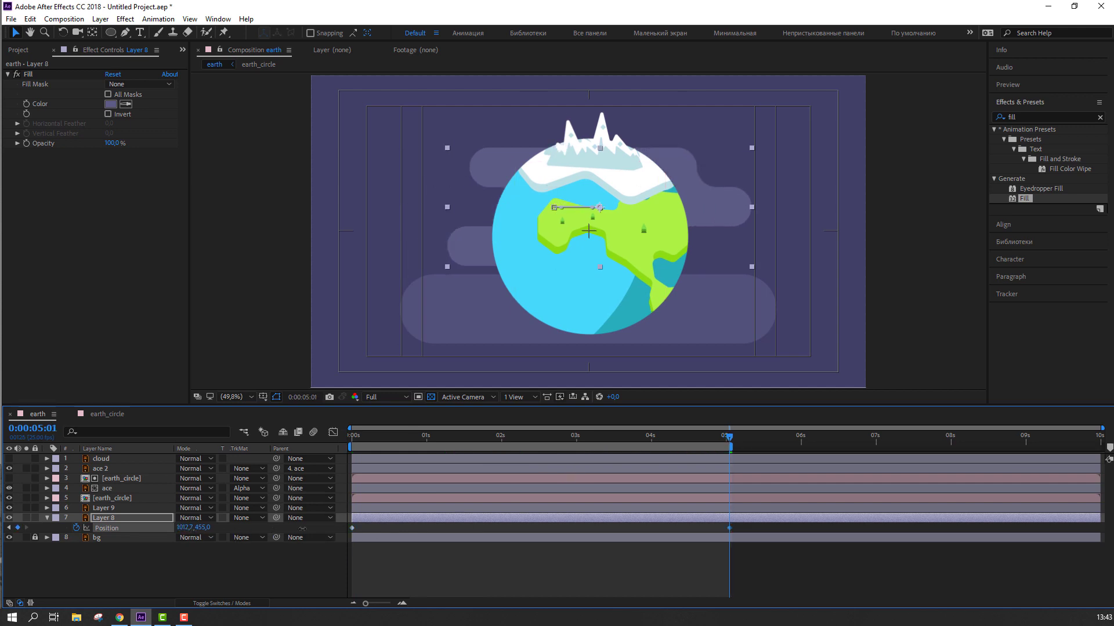
pyautogui.press('space')
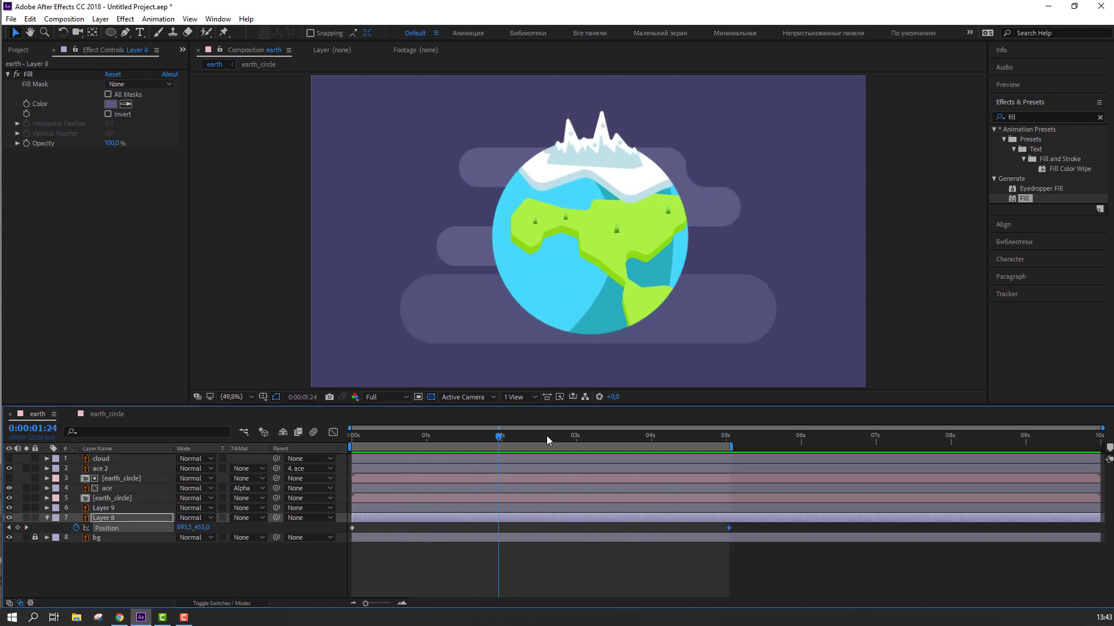
pyautogui.moveTo(546, 436); pyautogui.dragTo(340, 446)
# Keyframe Layer 9's Position so it drifts left to X 888.5 at 5s.
pyautogui.click(97, 509)
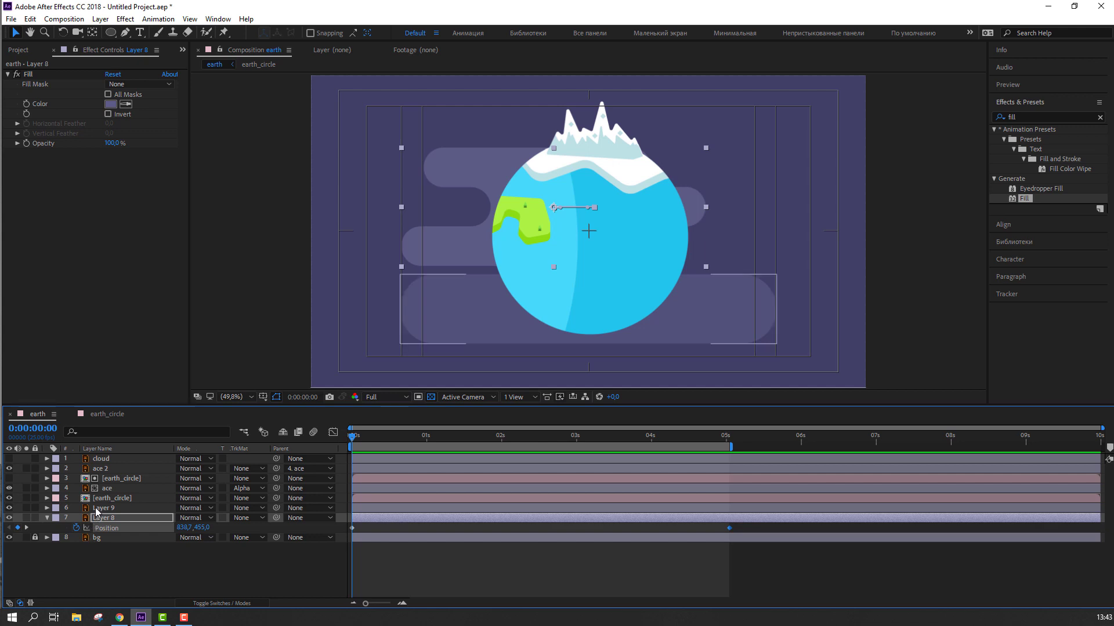
pyautogui.press('p')
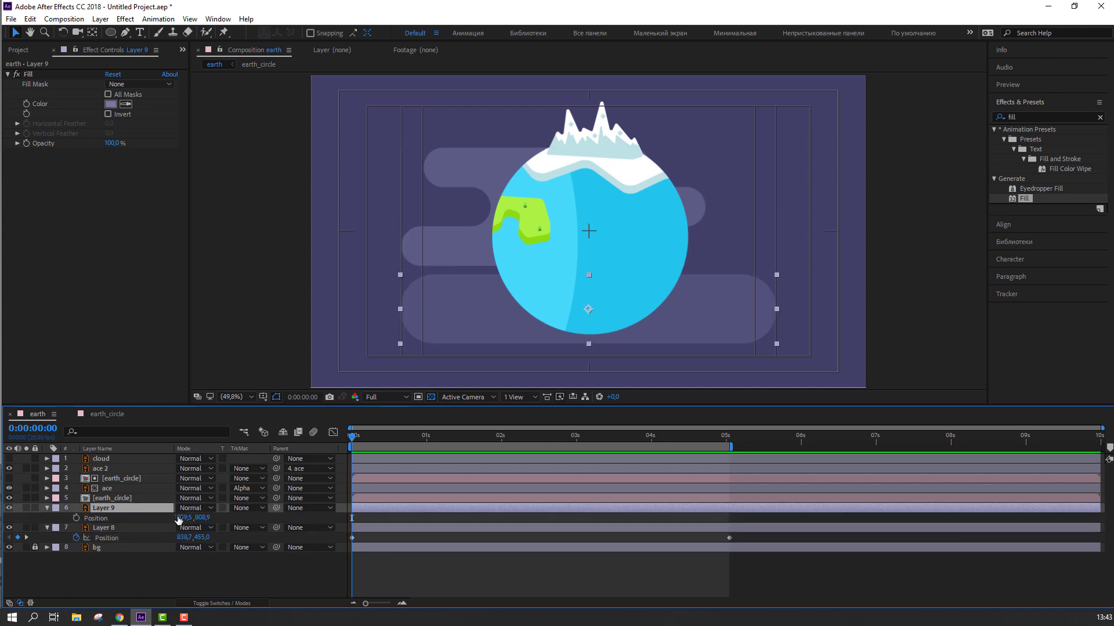
pyautogui.moveTo(183, 517); pyautogui.dragTo(237, 528)
pyautogui.click(76, 517)
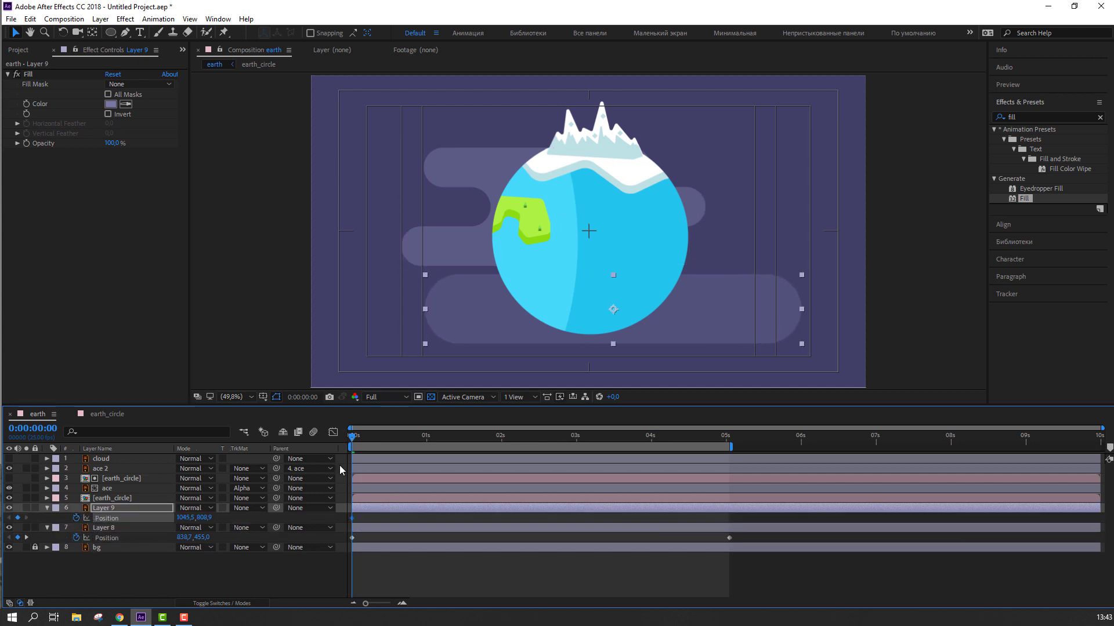
pyautogui.moveTo(364, 436); pyautogui.dragTo(733, 458)
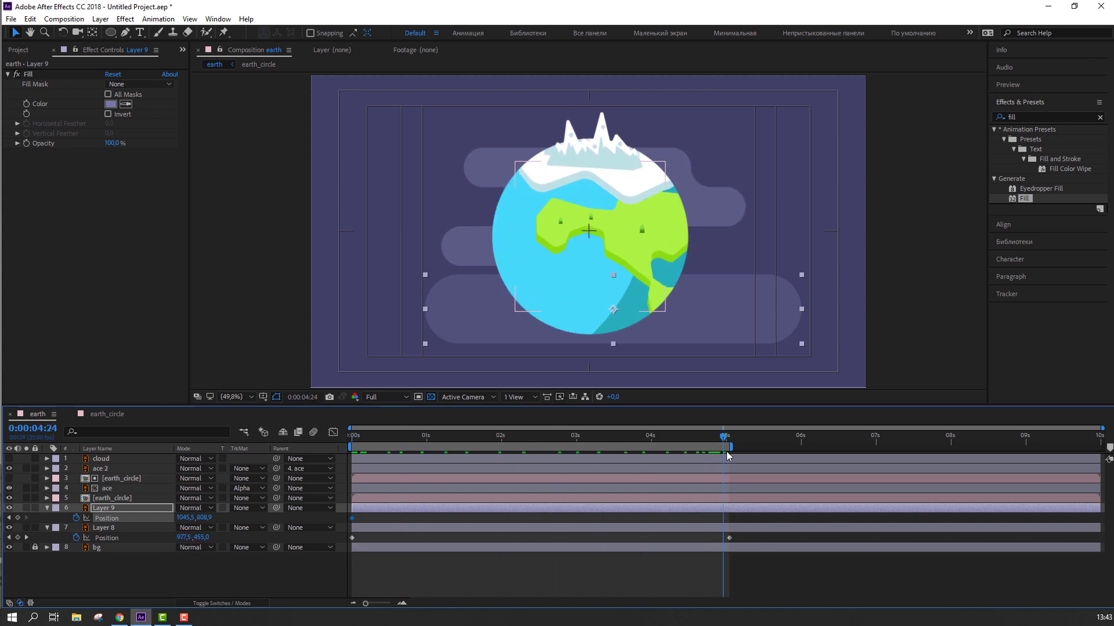
pyautogui.moveTo(183, 517); pyautogui.dragTo(94, 518)
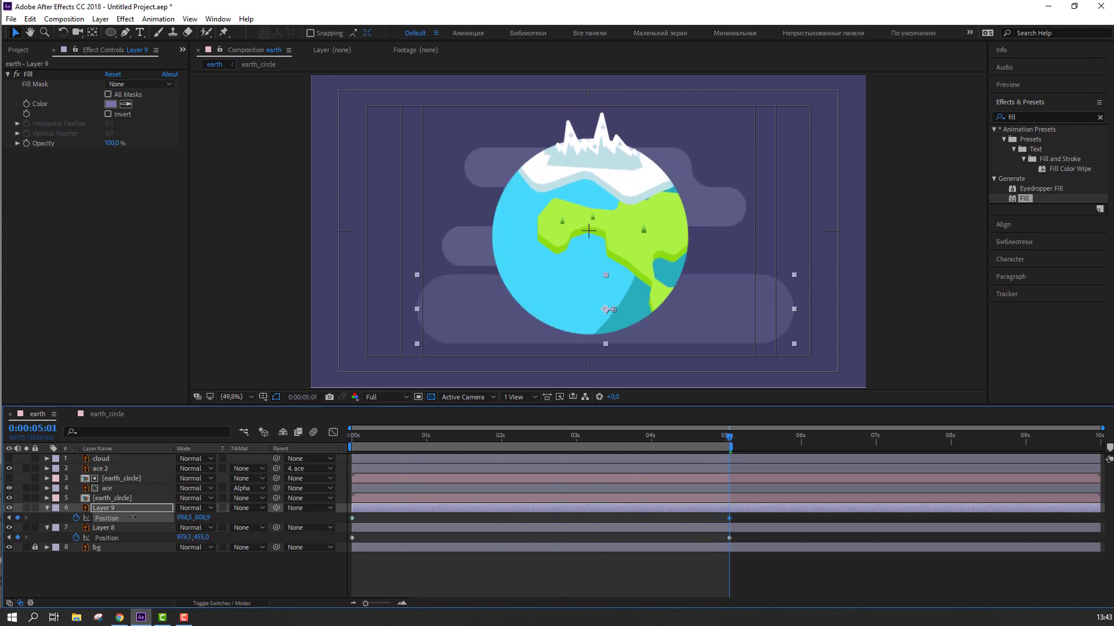
pyautogui.click(771, 577)
# Preview the opposing cloud drift at 50% view zoom.
pyautogui.press('space')
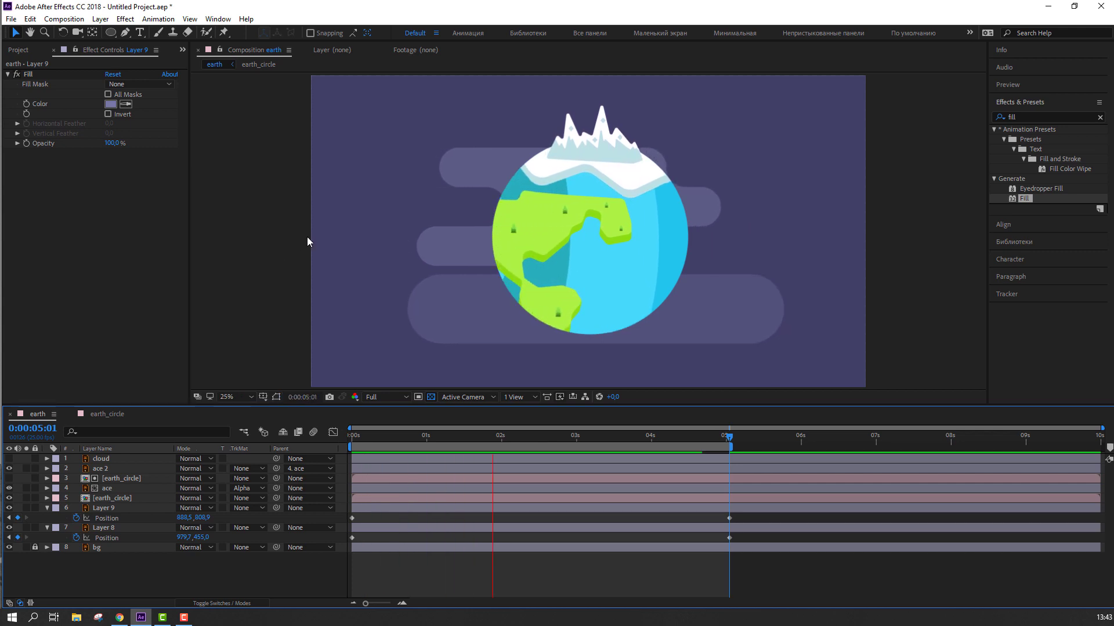
pyautogui.press(',')
pyautogui.press(',')
pyautogui.press('.')
pyautogui.press('.')
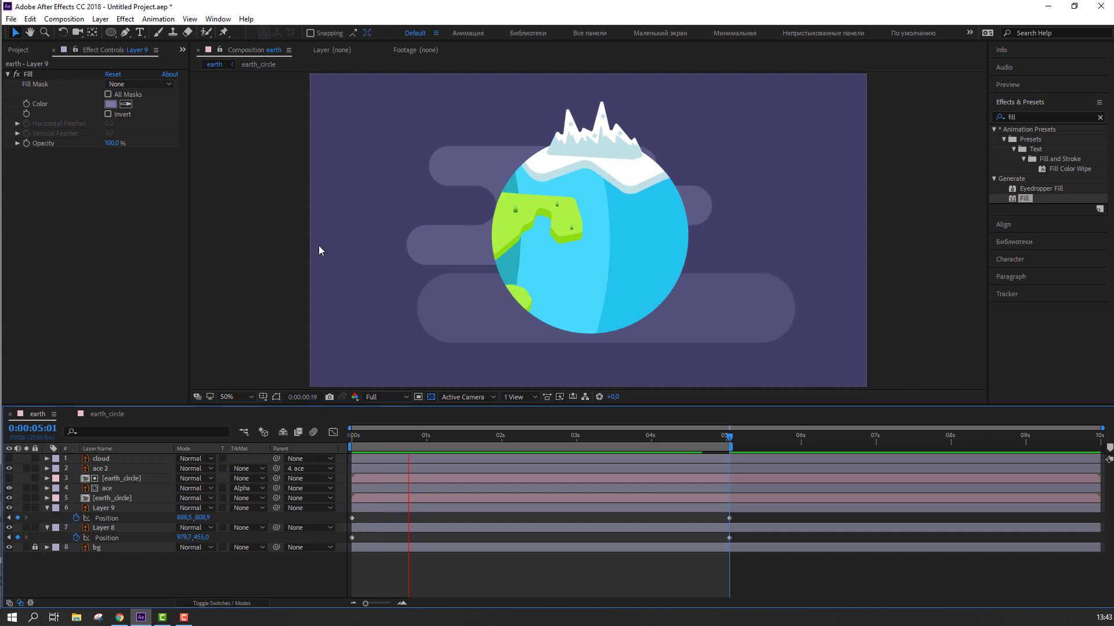
pyautogui.press('space')
pyautogui.press("'")
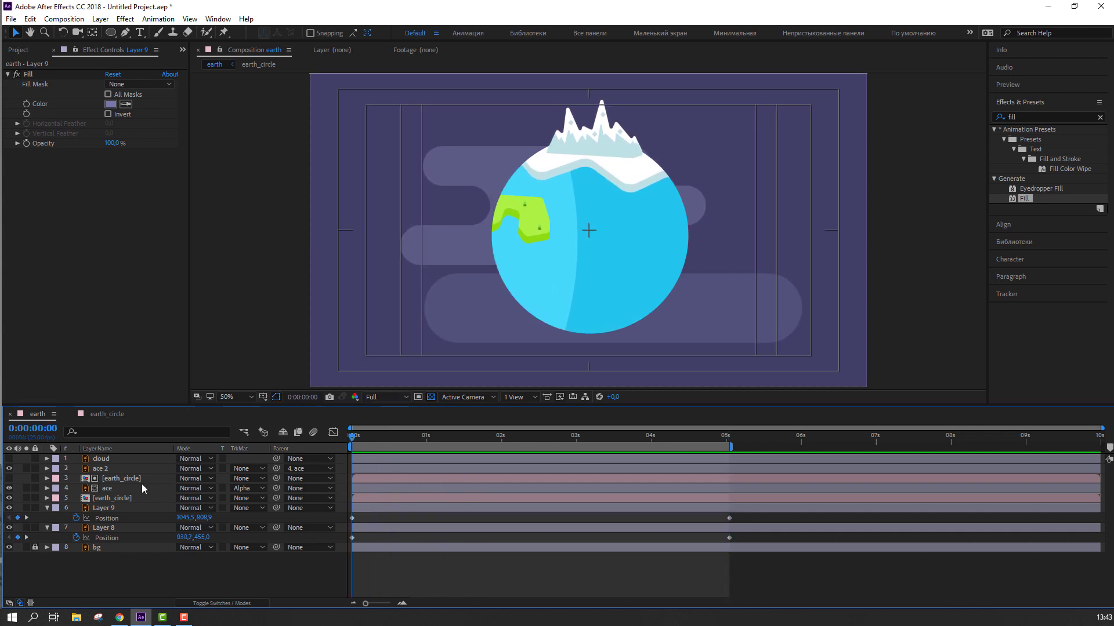
# Collapse the back clouds' Position rows and turn on the white cloud layer.
pyautogui.click(47, 508)
pyautogui.click(47, 518)
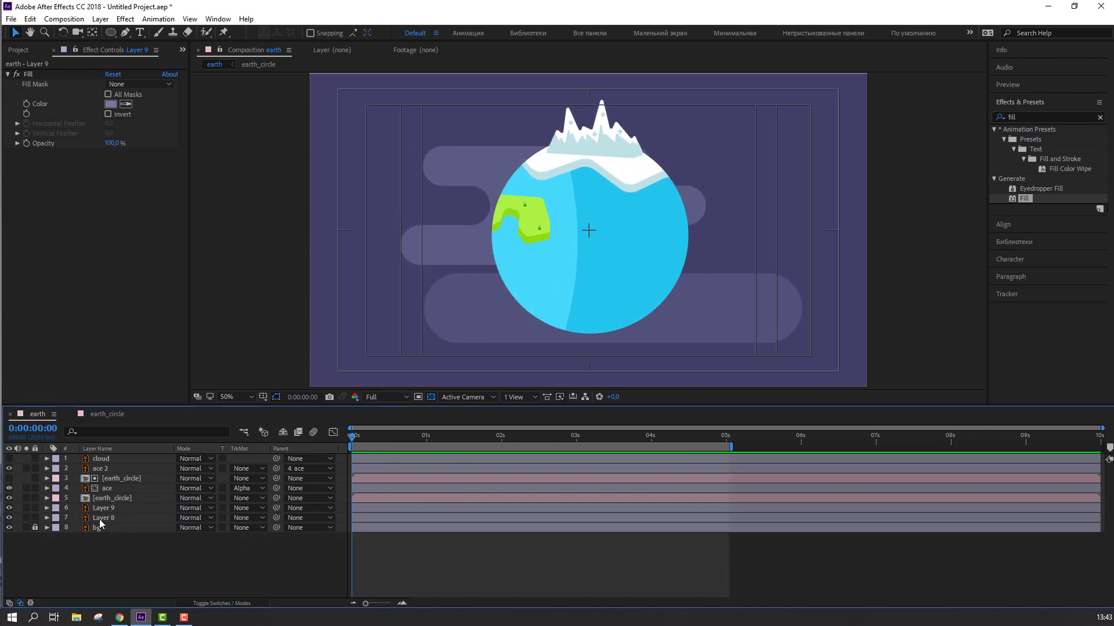
pyautogui.click(103, 489)
pyautogui.click(101, 459)
pyautogui.click(8, 459)
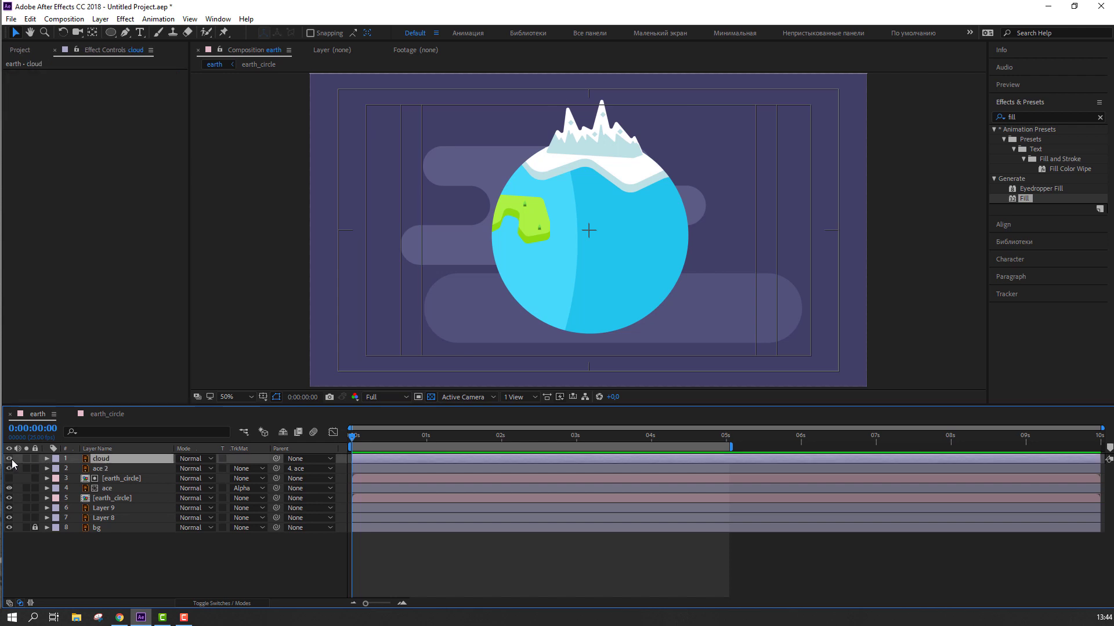
# Set the white cloud's Scale to 45%.
pyautogui.press('s')
pyautogui.moveTo(667, 290); pyautogui.dragTo(499, 198)
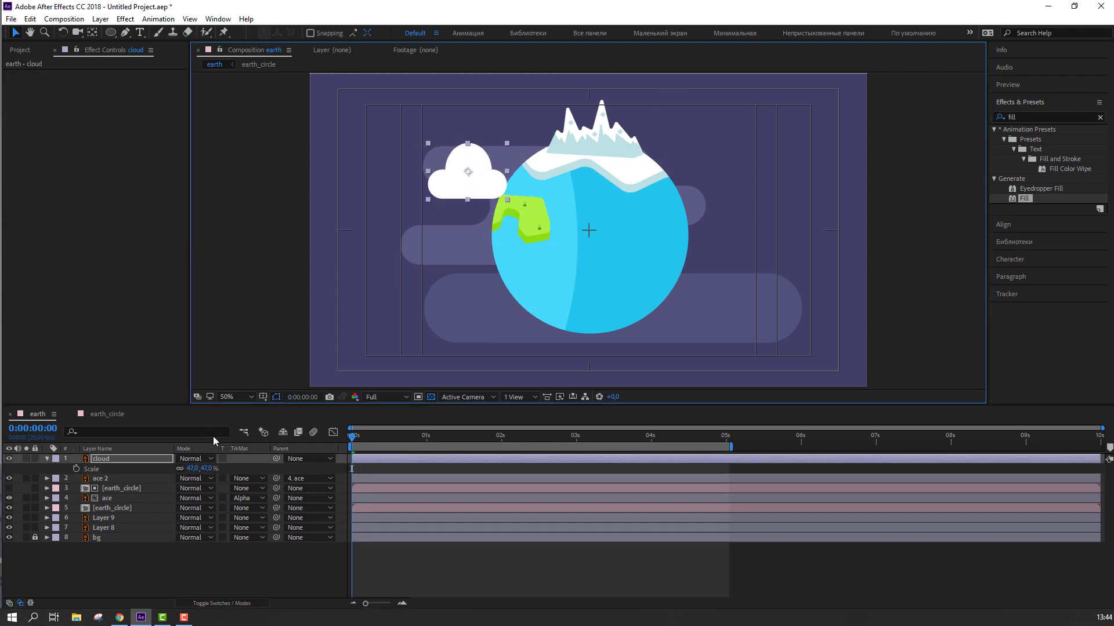
pyautogui.moveTo(191, 469); pyautogui.dragTo(195, 469)
pyautogui.moveTo(486, 179); pyautogui.dragTo(453, 185)
pyautogui.click(202, 468)
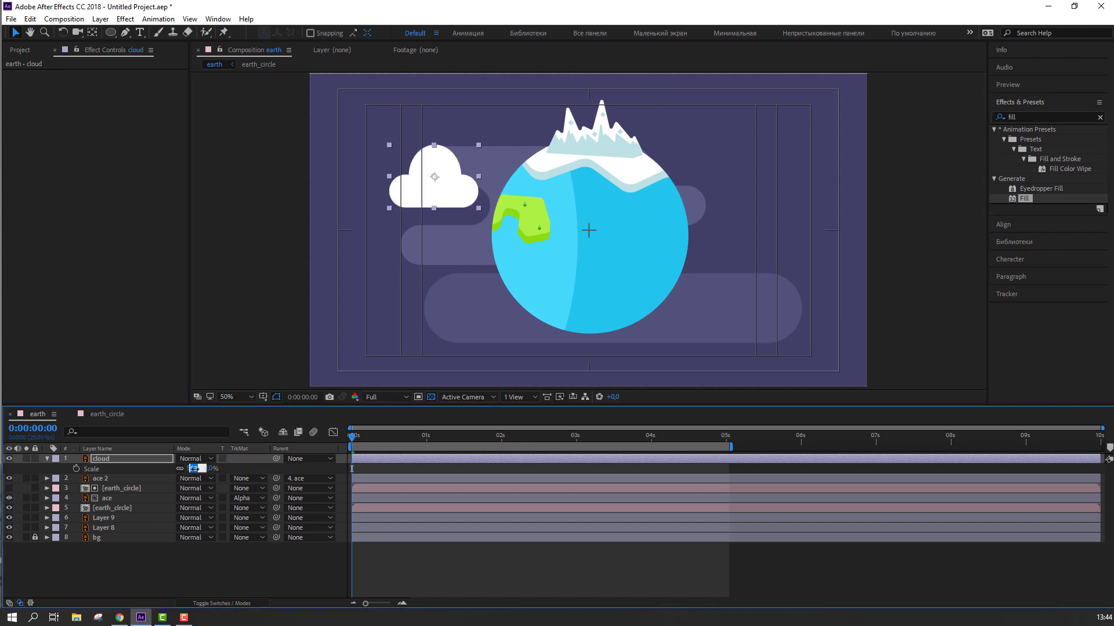
pyautogui.write('45')
pyautogui.press('Return')
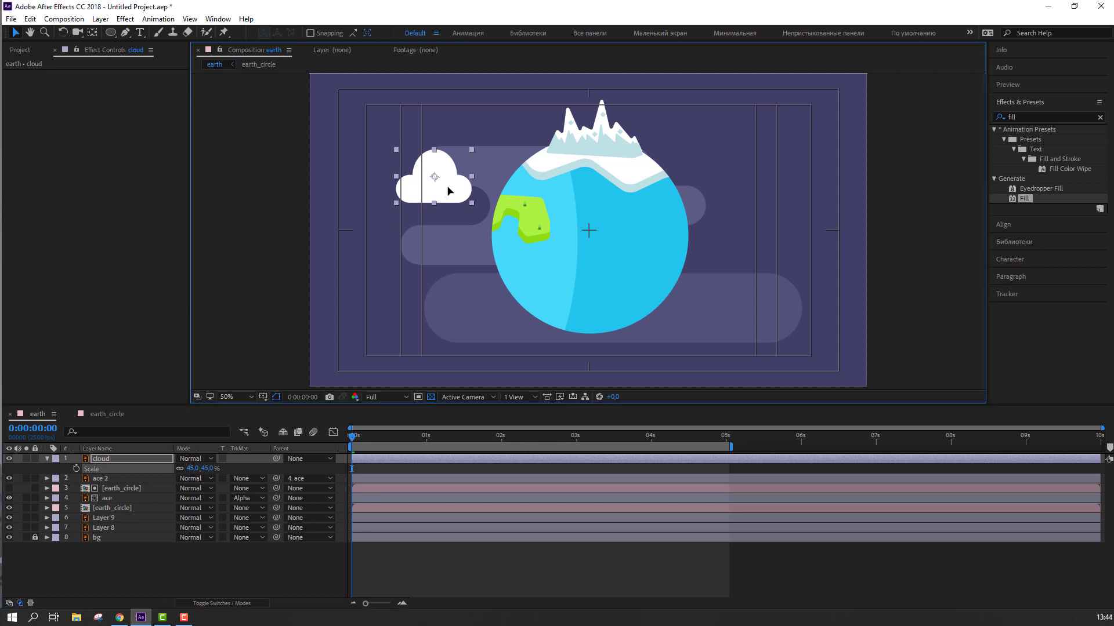
# Place the cloud at the globe's upper left, around 495.2, 253.6.
pyautogui.moveTo(441, 186); pyautogui.dragTo(460, 157)
pyautogui.click(102, 458)
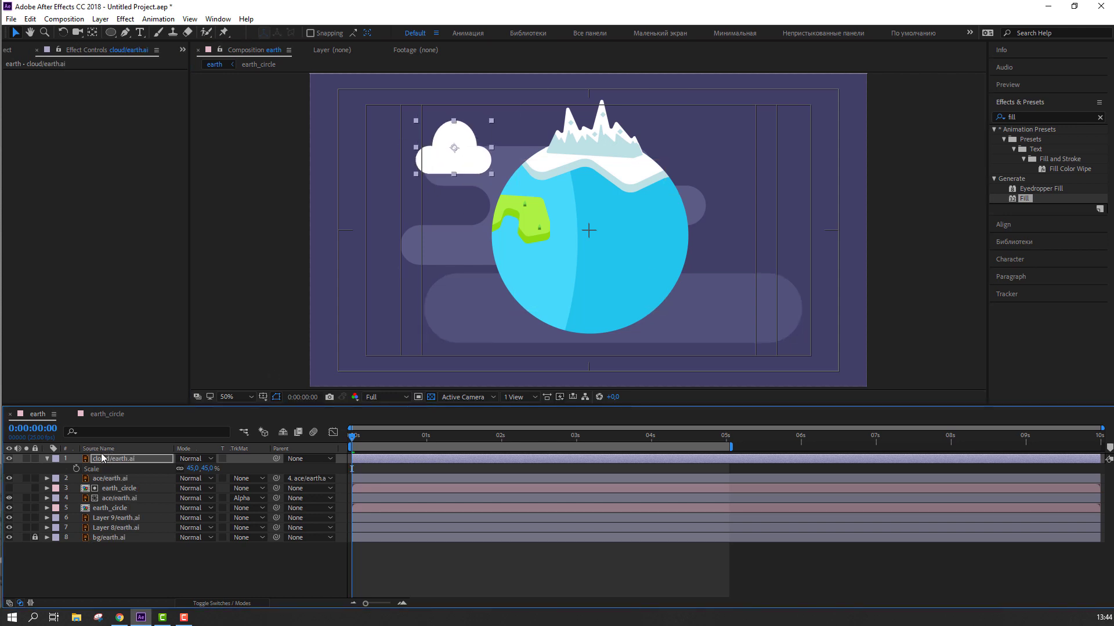
pyautogui.click(99, 449)
pyautogui.press('p')
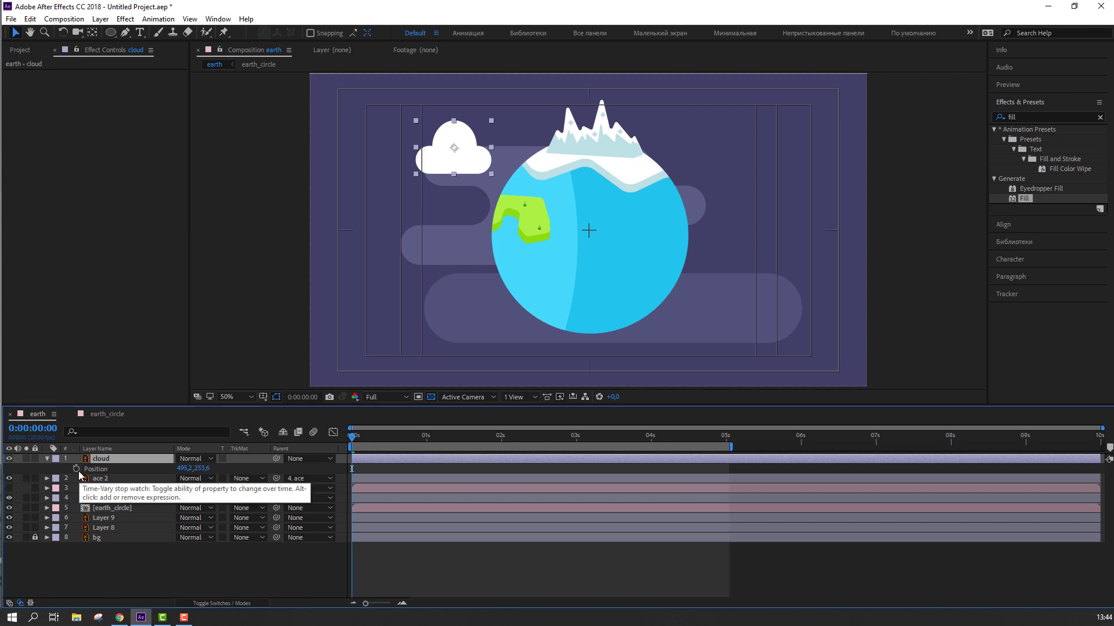
# Add a wiggle(1,5) expression to the cloud's Position and preview it.
pyautogui.keyDown('alt'); pyautogui.click(77, 469); pyautogui.keyUp('alt')
pyautogui.write('wiggle(1,5')
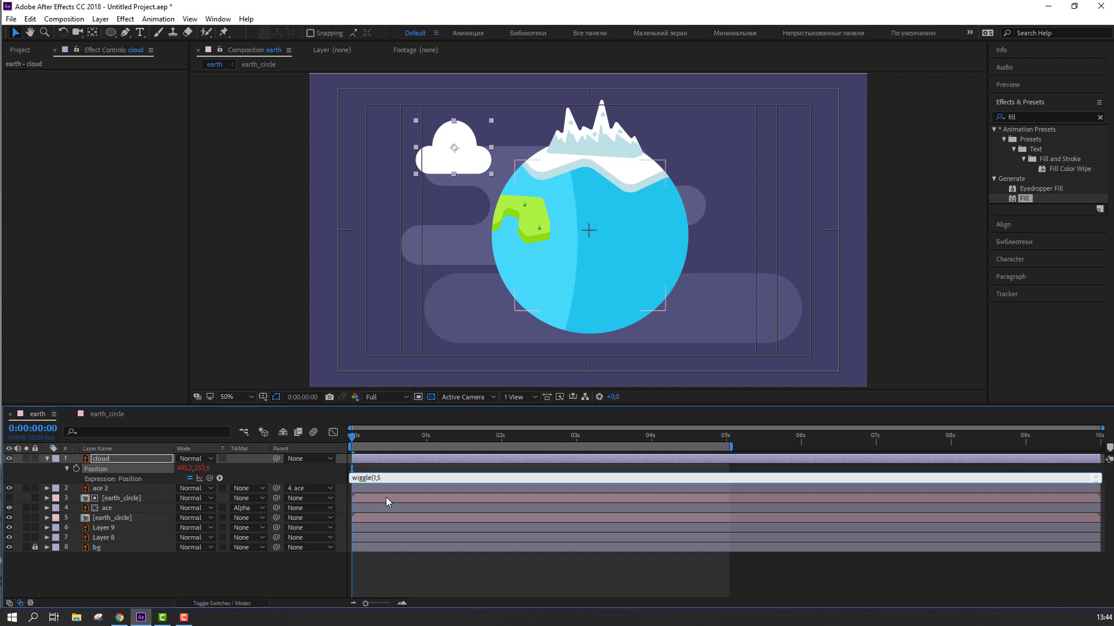
pyautogui.write(')')
pyautogui.press('KP_Enter')
pyautogui.press('space')
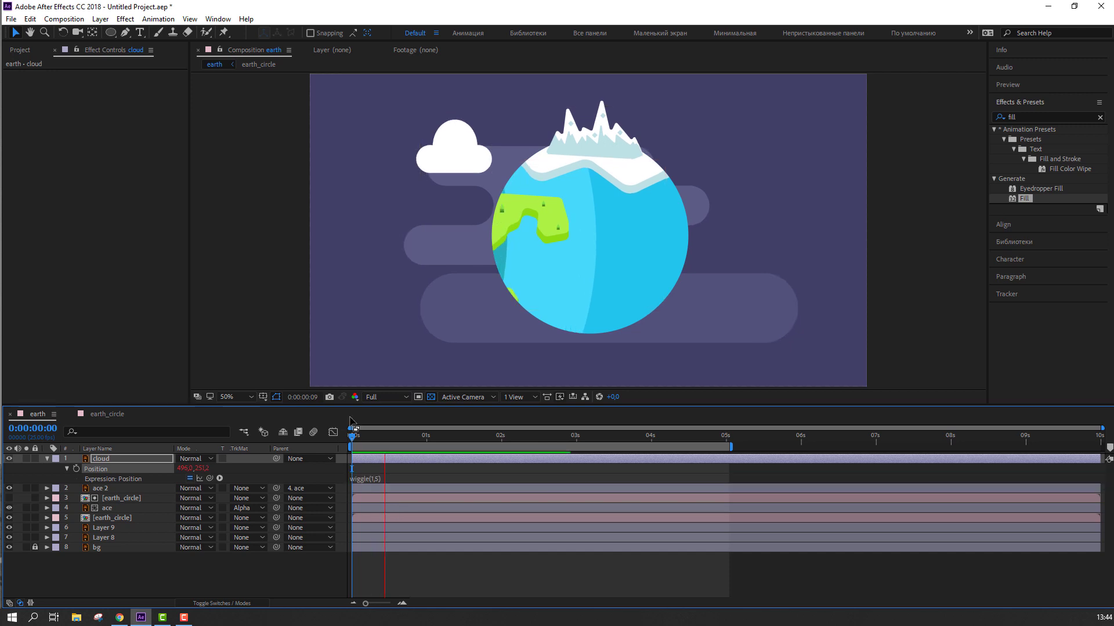
pyautogui.click(379, 433)
# Change the expression to wiggle(1,9) and preview the faster drift.
pyautogui.click(377, 485)
pyautogui.click(377, 479)
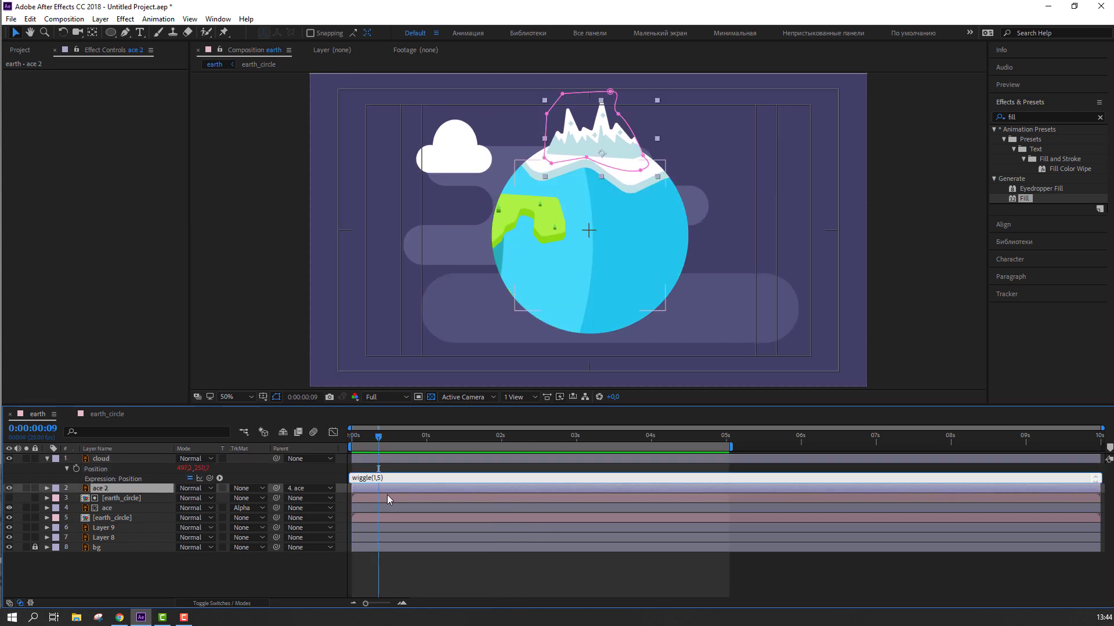
pyautogui.write('9')
pyautogui.press('KP_Enter')
pyautogui.press('space')
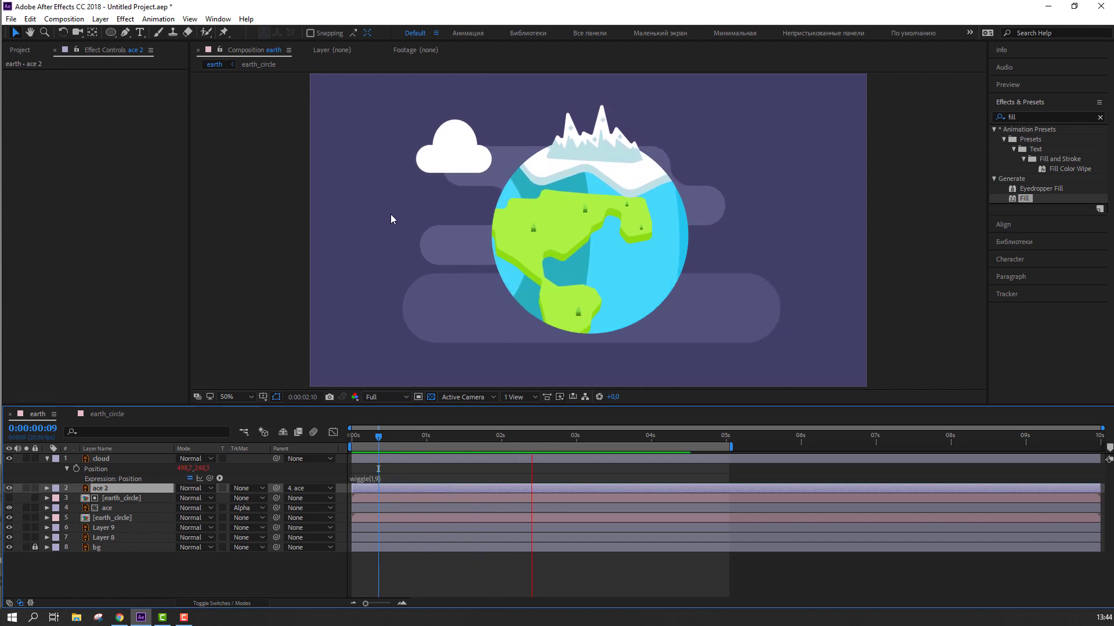
pyautogui.press(',')
pyautogui.press('.')
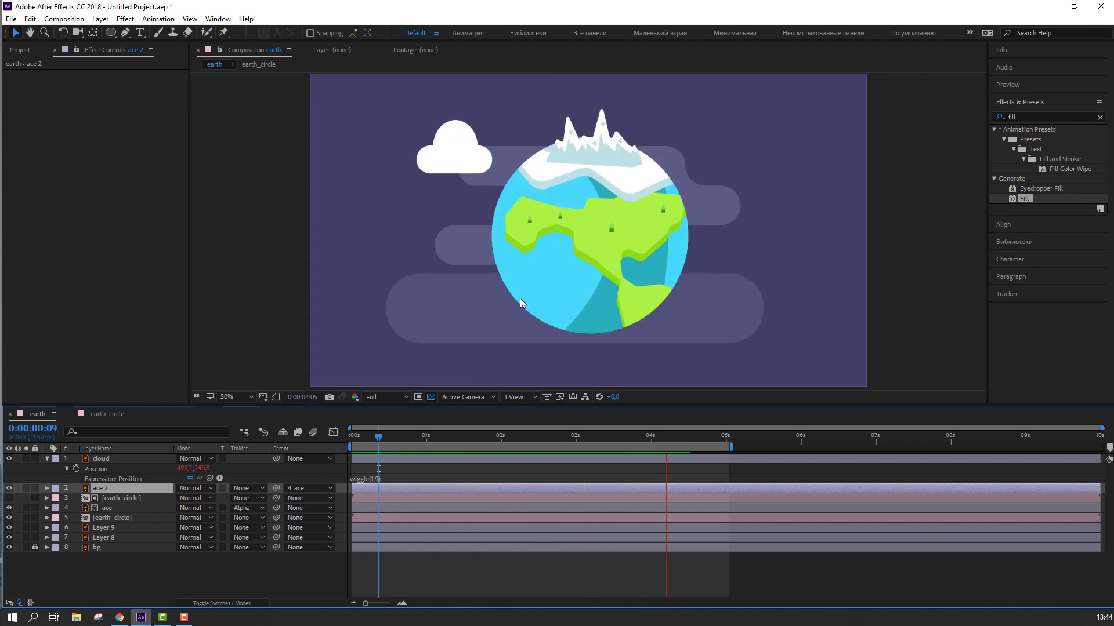
# Change the expression to wiggle(1,12), preview, and return to the first frame.
pyautogui.click(374, 479)
pyautogui.write('12')
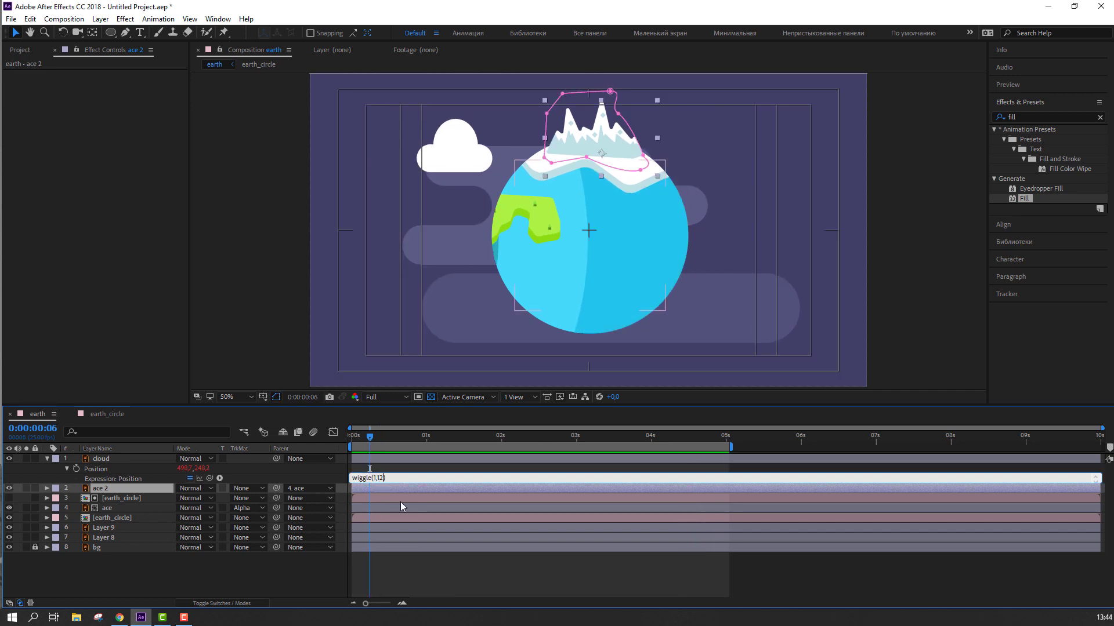
pyautogui.press('KP_Enter')
pyautogui.press('space')
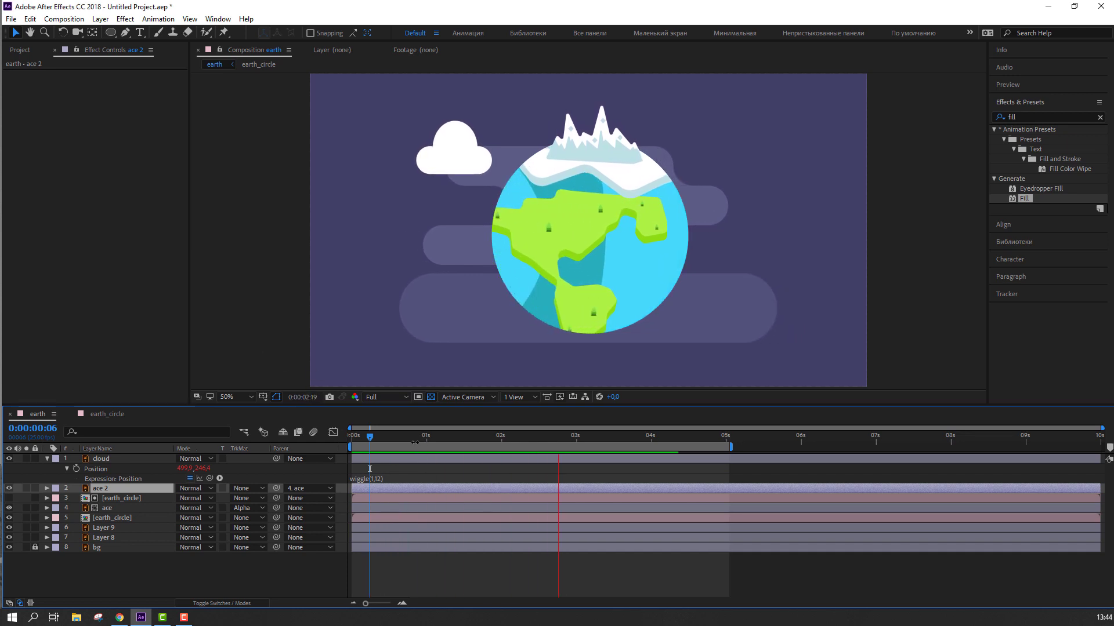
pyautogui.press('Home')
# Duplicate the cloud into cloud 2, 3 and 4 and spread them around the earth.
pyautogui.click(56, 459)
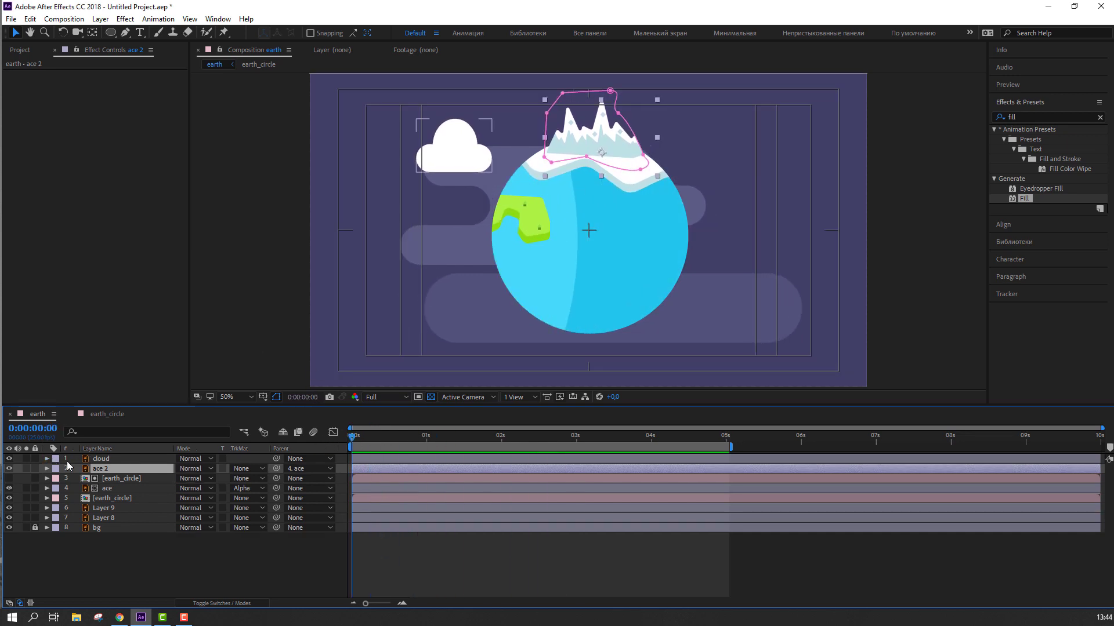
pyautogui.click(102, 458)
pyautogui.hotkey('ctrl', 'd')
pyautogui.moveTo(453, 159)
pyautogui.mouseDown()
pyautogui.moveTo(527, 303)
pyautogui.moveTo(705, 179)
pyautogui.mouseUp()
pyautogui.hotkey('ctrl', 'd')
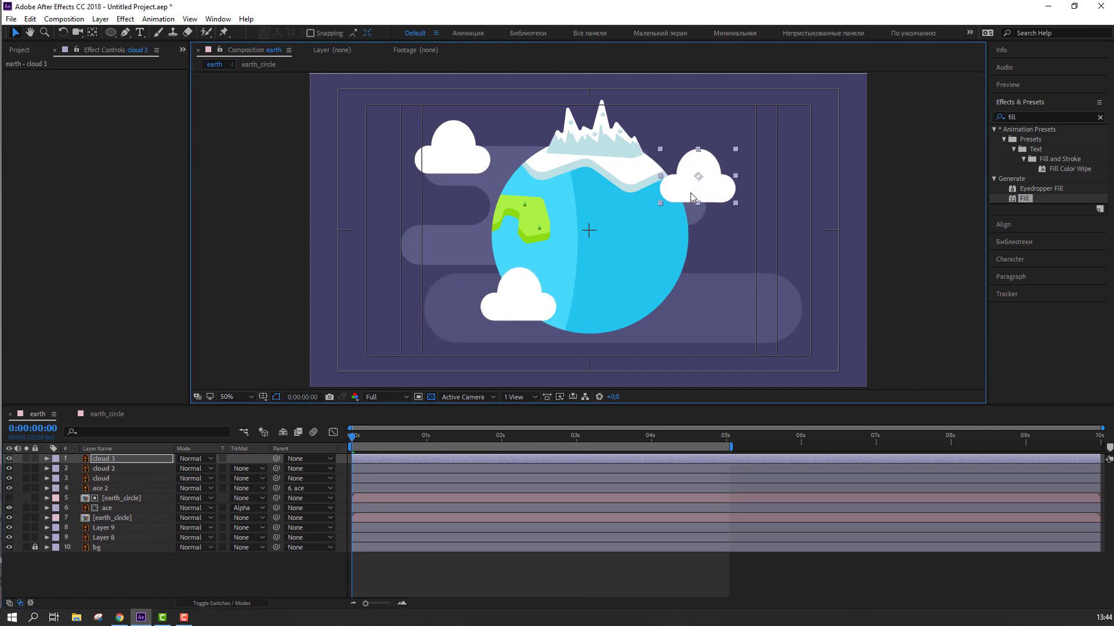
pyautogui.hotkey('ctrl', 'd')
pyautogui.moveTo(691, 194)
pyautogui.mouseDown()
pyautogui.moveTo(725, 319)
pyautogui.moveTo(695, 321)
pyautogui.mouseUp()
pyautogui.moveTo(516, 298); pyautogui.dragTo(495, 304)
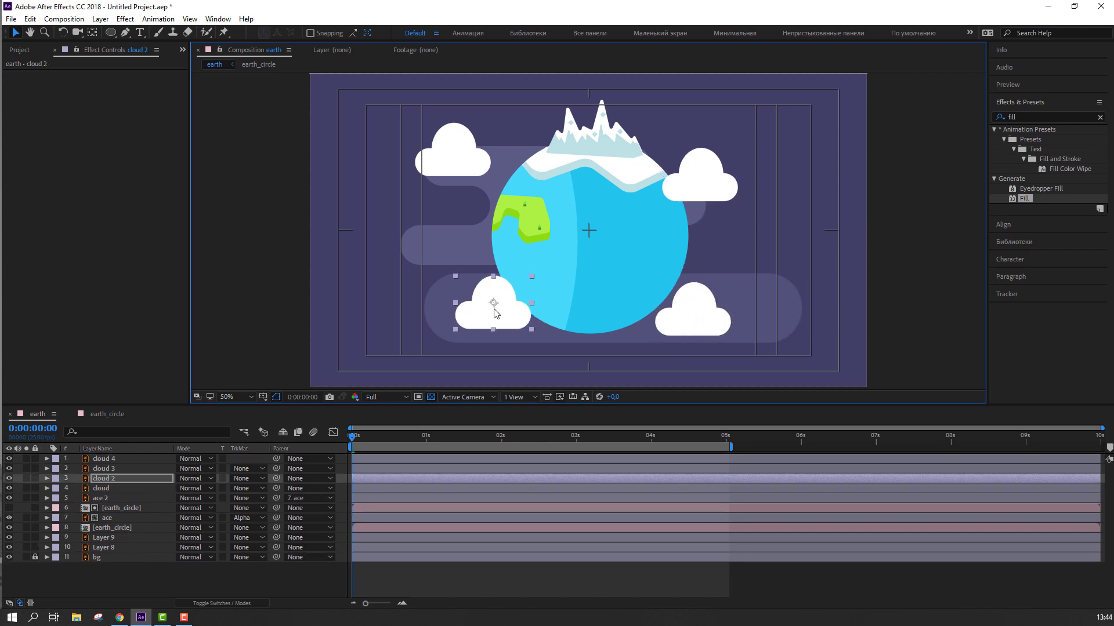
# Shrink cloud 2 to 29% and adjust it and the upper-left cloud's positions.
pyautogui.press('s')
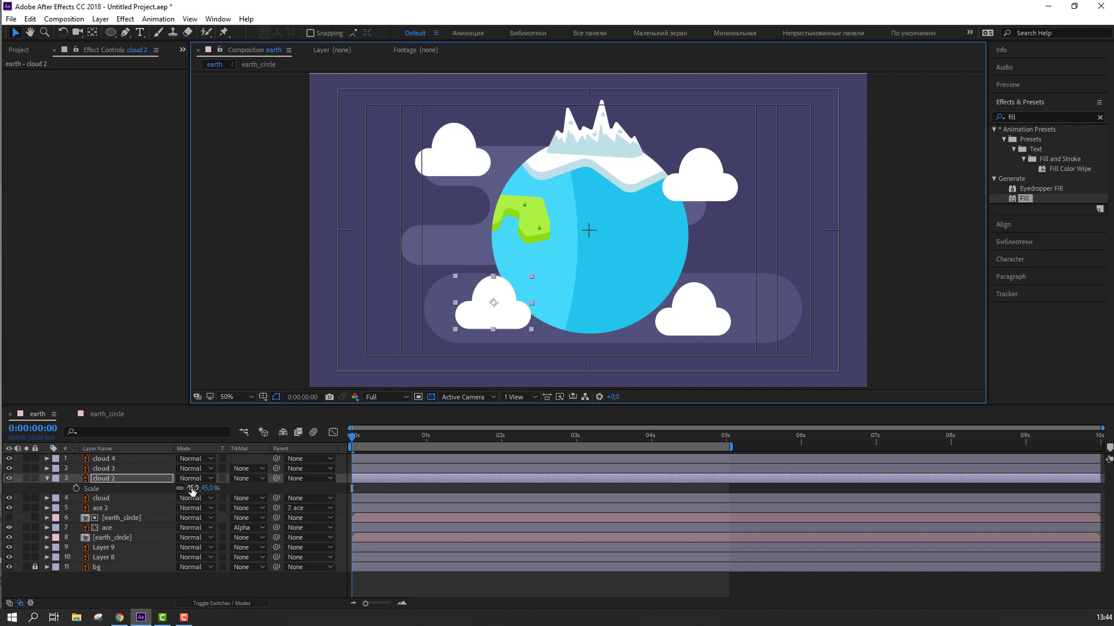
pyautogui.moveTo(193, 490); pyautogui.dragTo(180, 489)
pyautogui.moveTo(488, 324); pyautogui.dragTo(512, 299)
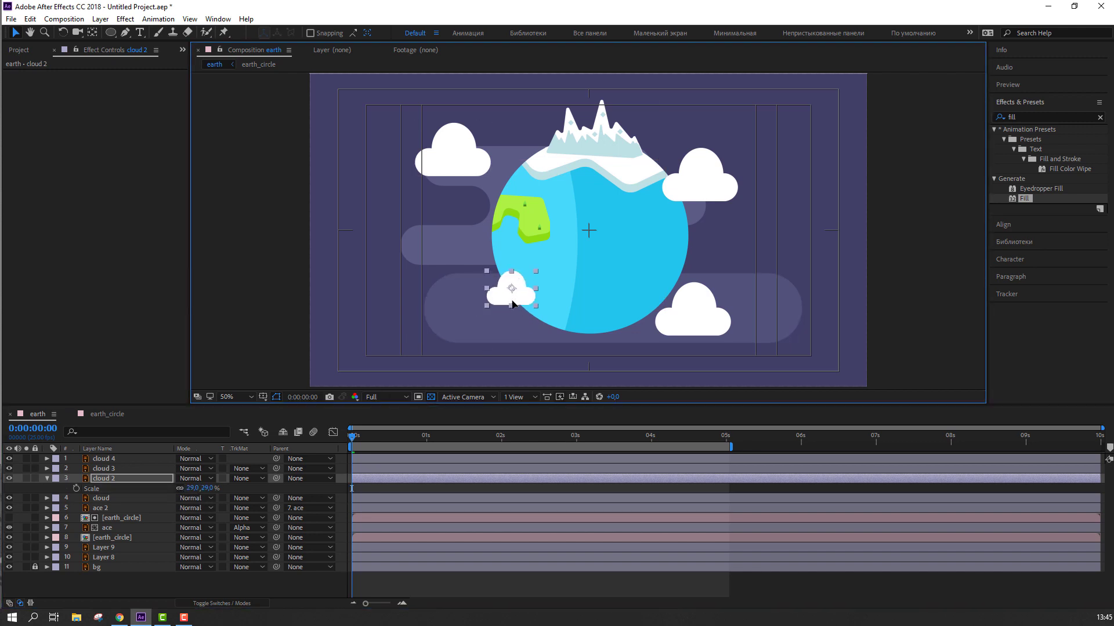
pyautogui.click(474, 175)
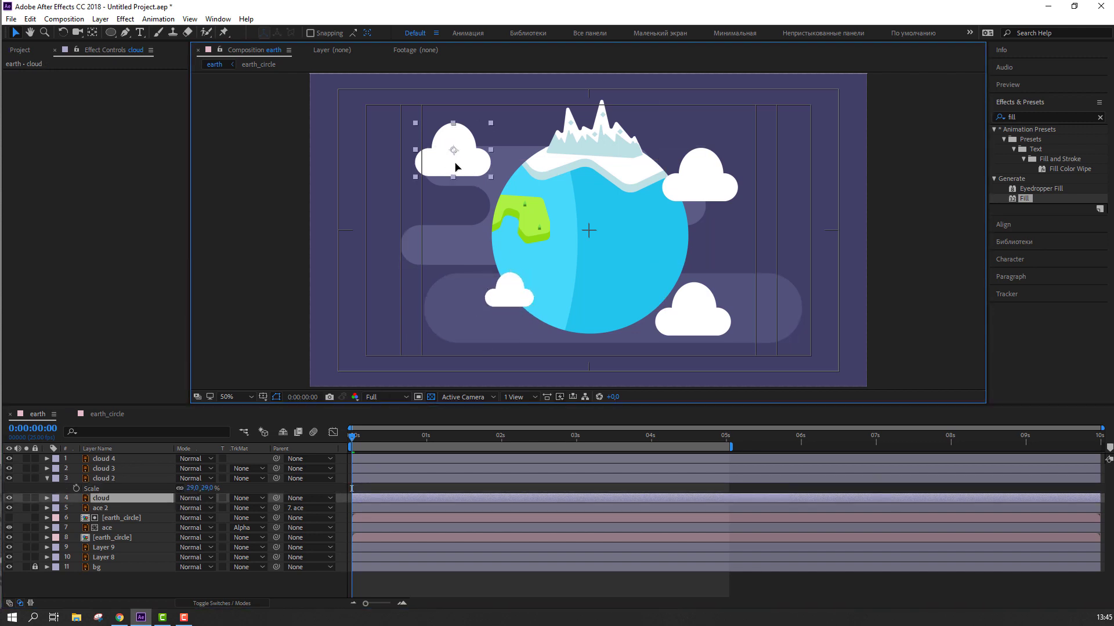
pyautogui.moveTo(444, 163); pyautogui.dragTo(456, 171)
# Shrink cloud 3 to 39%, move it toward the earth, and scrub to check motion.
pyautogui.click(693, 185)
pyautogui.press('s')
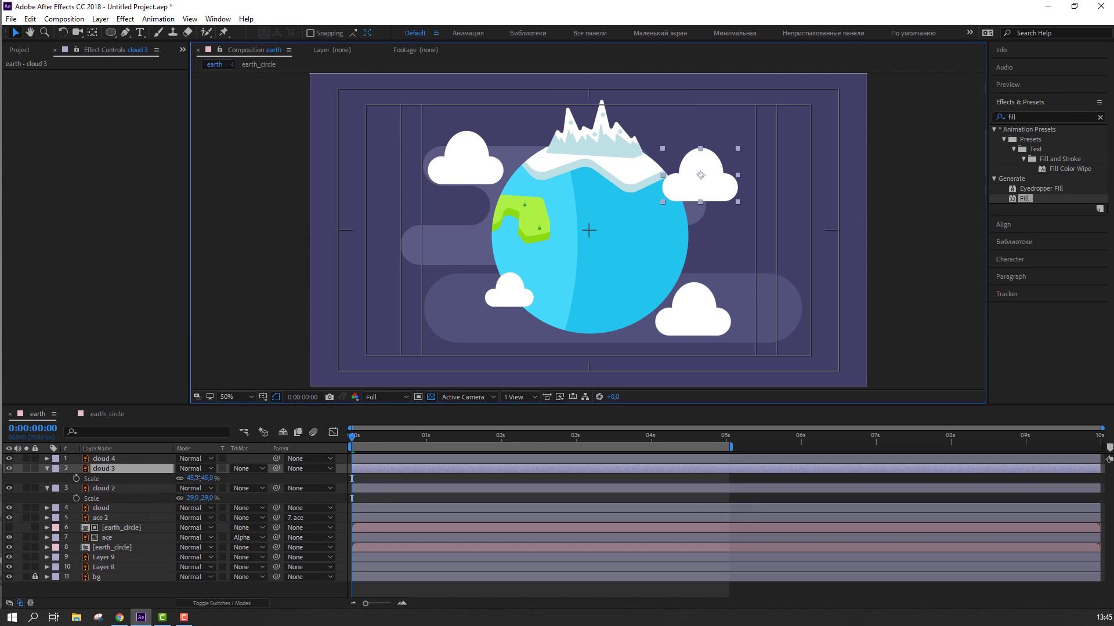
pyautogui.moveTo(198, 478); pyautogui.dragTo(193, 478)
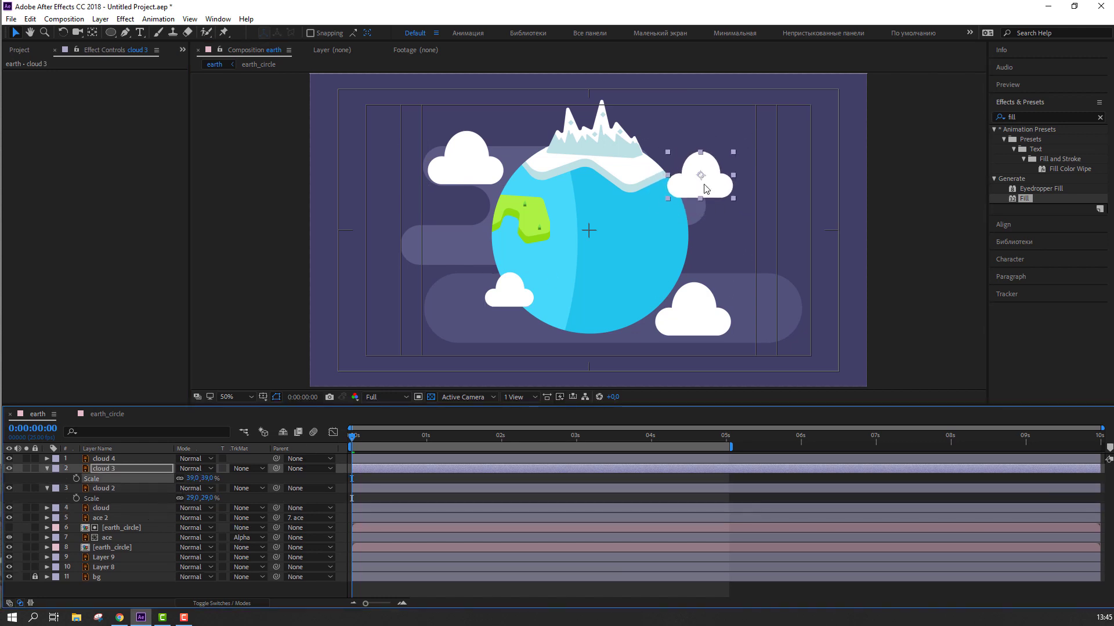
pyautogui.moveTo(706, 188); pyautogui.dragTo(693, 202)
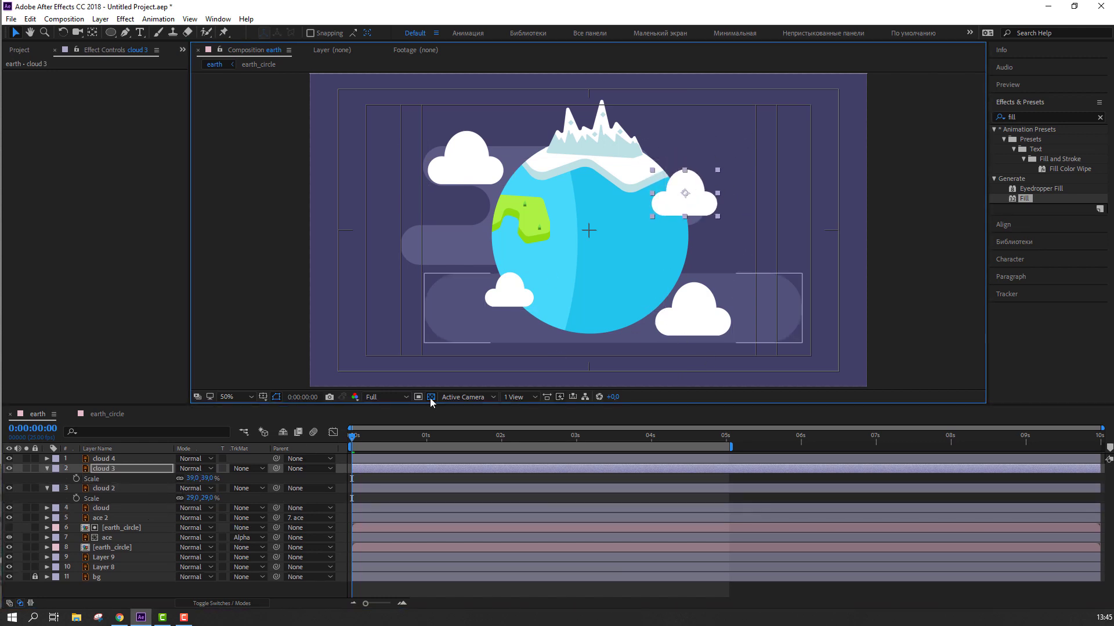
pyautogui.moveTo(352, 436); pyautogui.dragTo(432, 440)
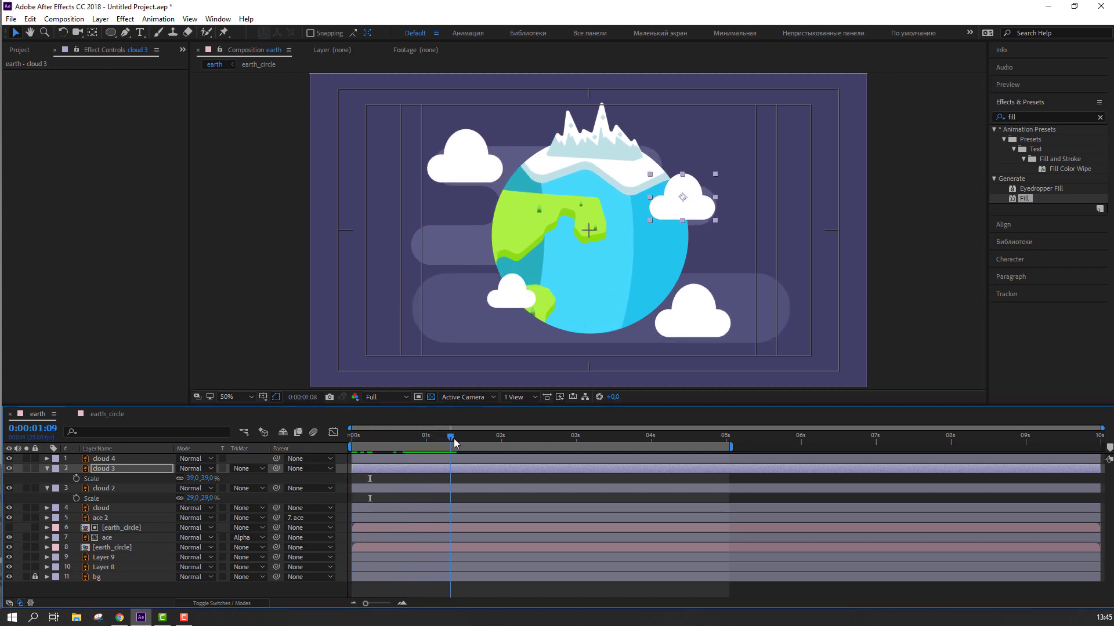
pyautogui.press('Home')
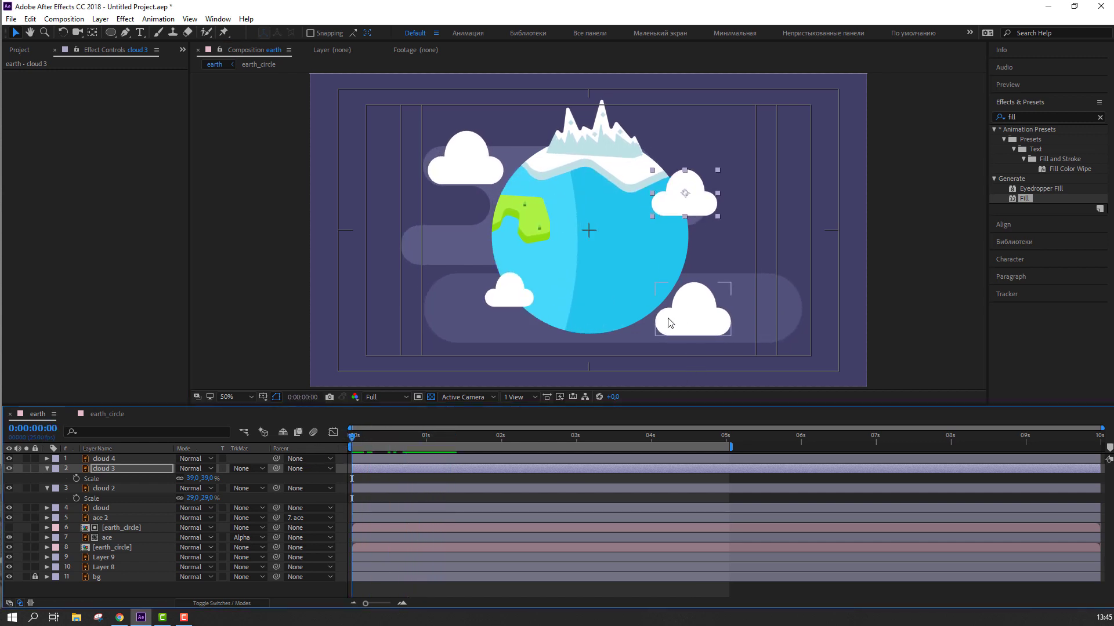
# Add cloud 5 at the globe's centre at 17% scale.
pyautogui.click(513, 304)
pyautogui.hotkey('ctrl', 'd')
pyautogui.moveTo(514, 303); pyautogui.dragTo(607, 260)
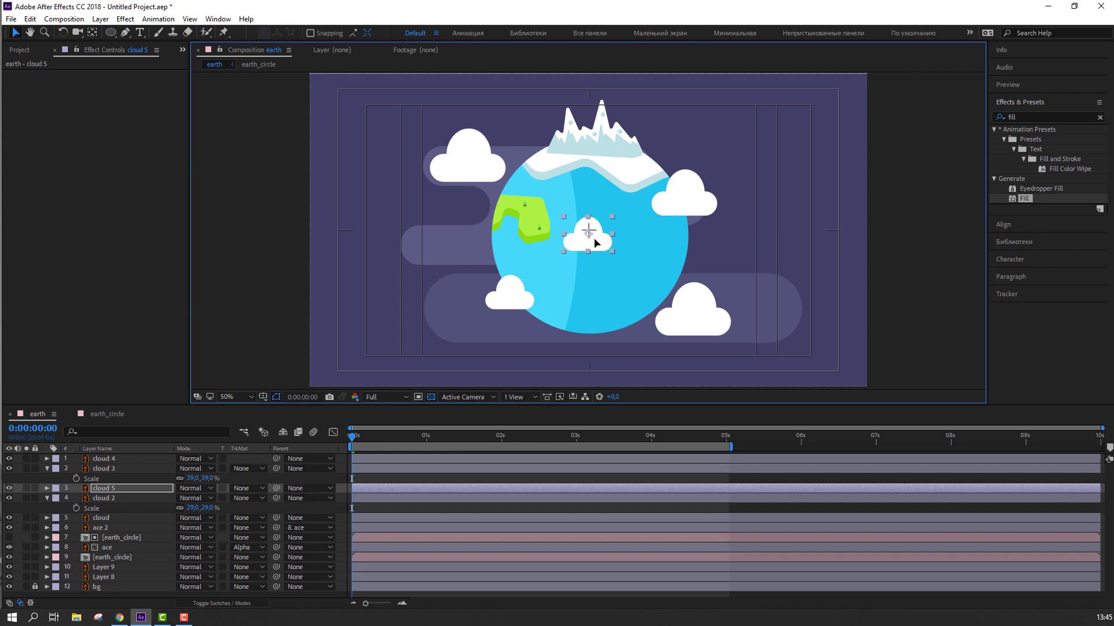
pyautogui.press('s')
pyautogui.moveTo(193, 499); pyautogui.dragTo(182, 498)
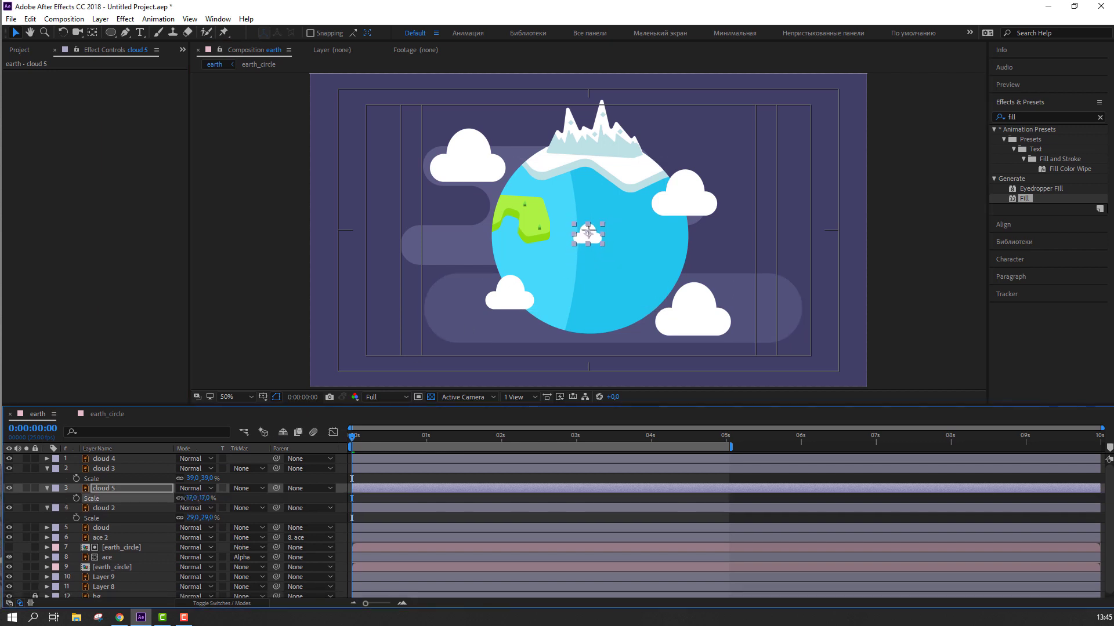
pyautogui.click(46, 470)
pyautogui.click(46, 478)
pyautogui.click(46, 489)
# Set the viewer to Fit up to 100% and preview the animation.
pyautogui.click(485, 577)
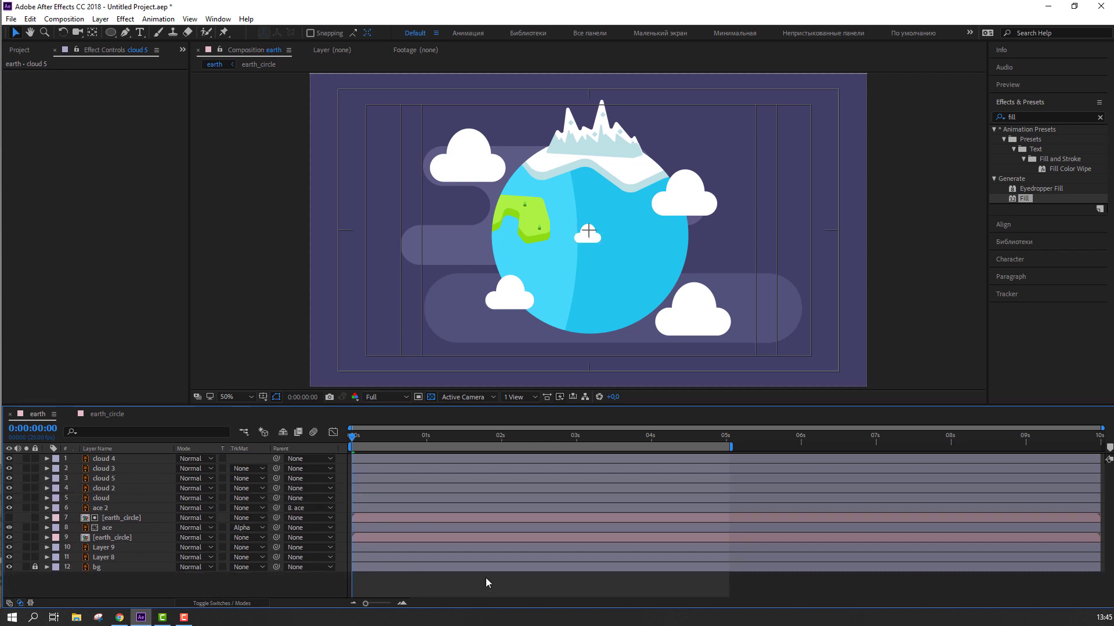
pyautogui.click(242, 399)
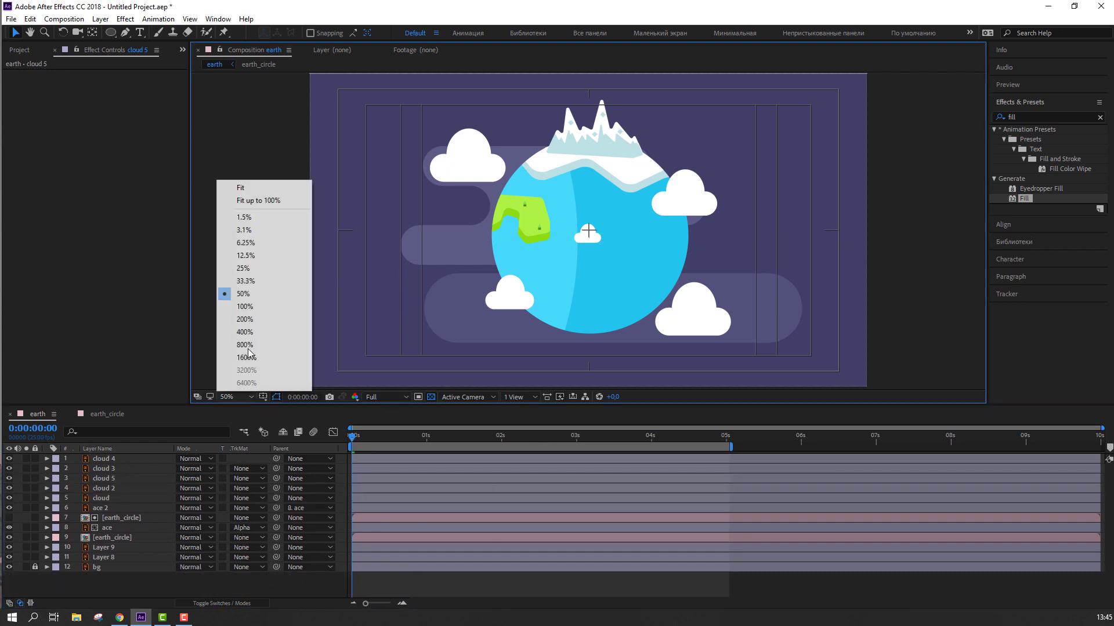
pyautogui.click(280, 203)
pyautogui.press('space')
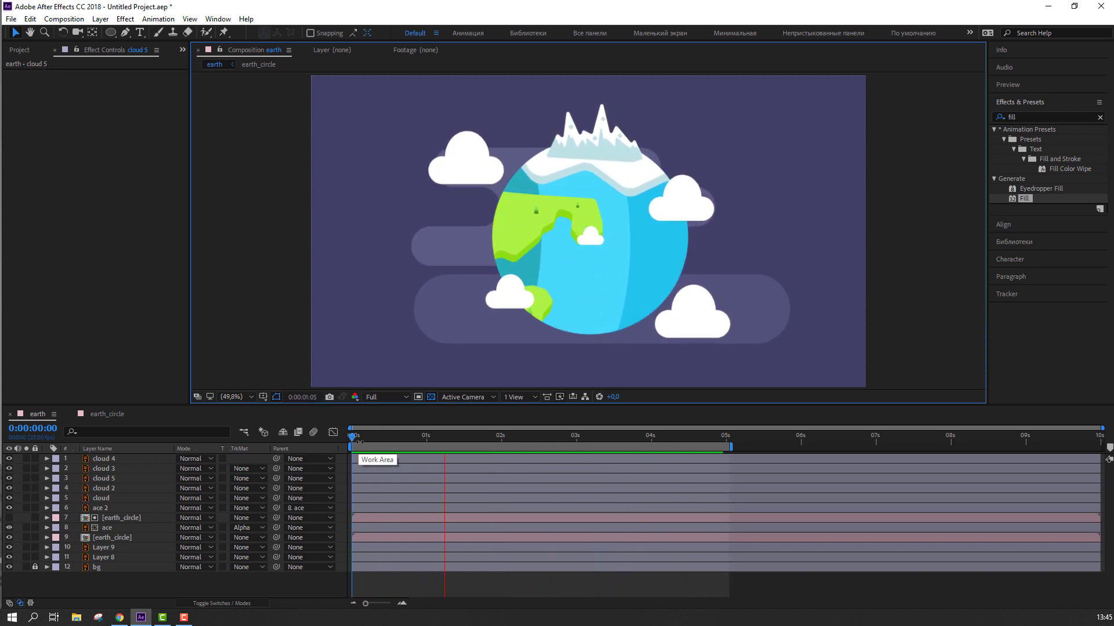
pyautogui.press('space')
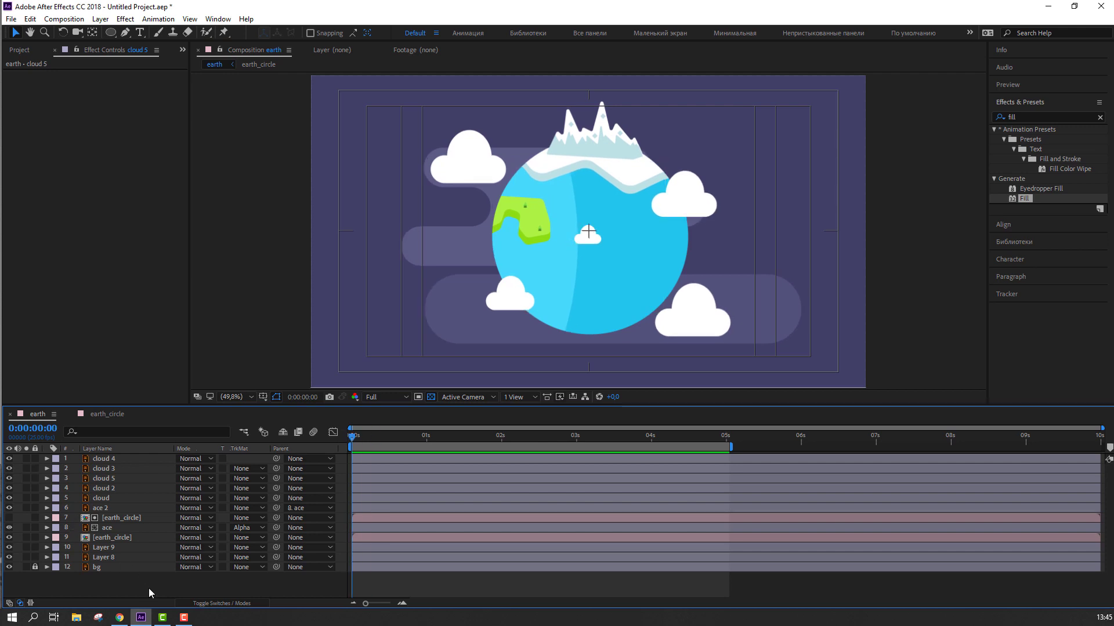
# Turn off the Title/Action Safe guides and preview the full animation again.
pyautogui.scroll(-2, 266, 309)
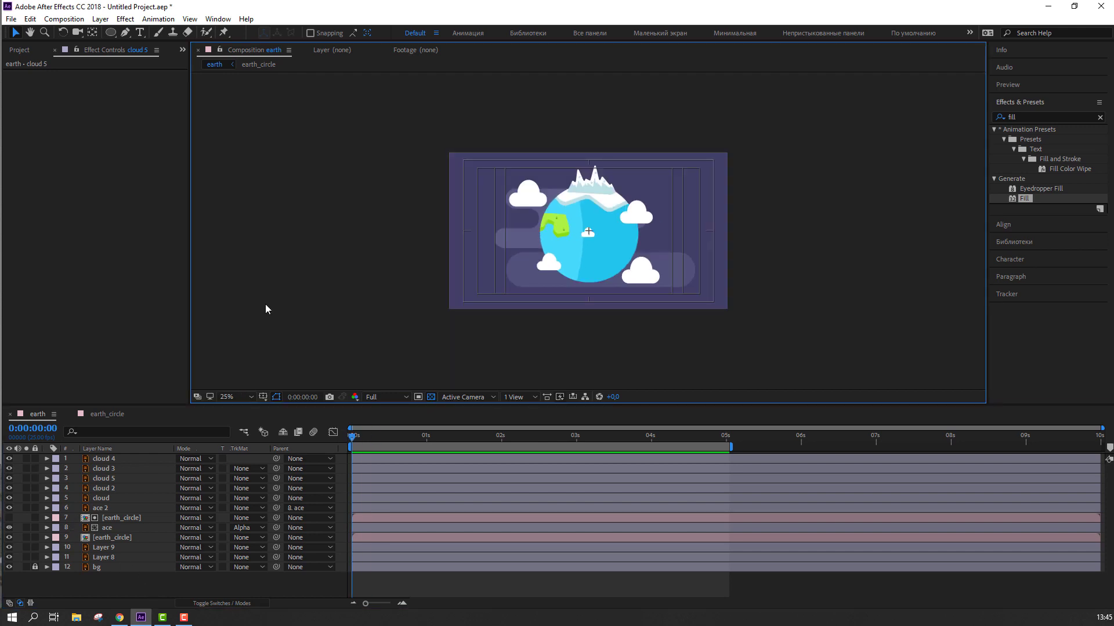
pyautogui.click(262, 397)
pyautogui.click(284, 406)
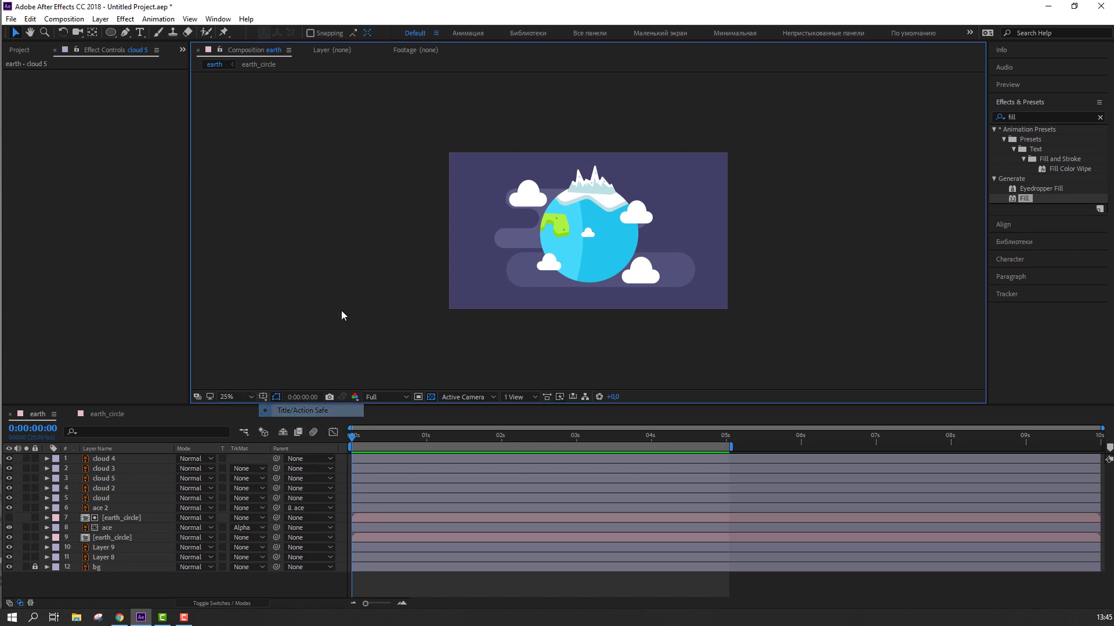
pyautogui.scroll(2, 341, 311)
pyautogui.press('space')
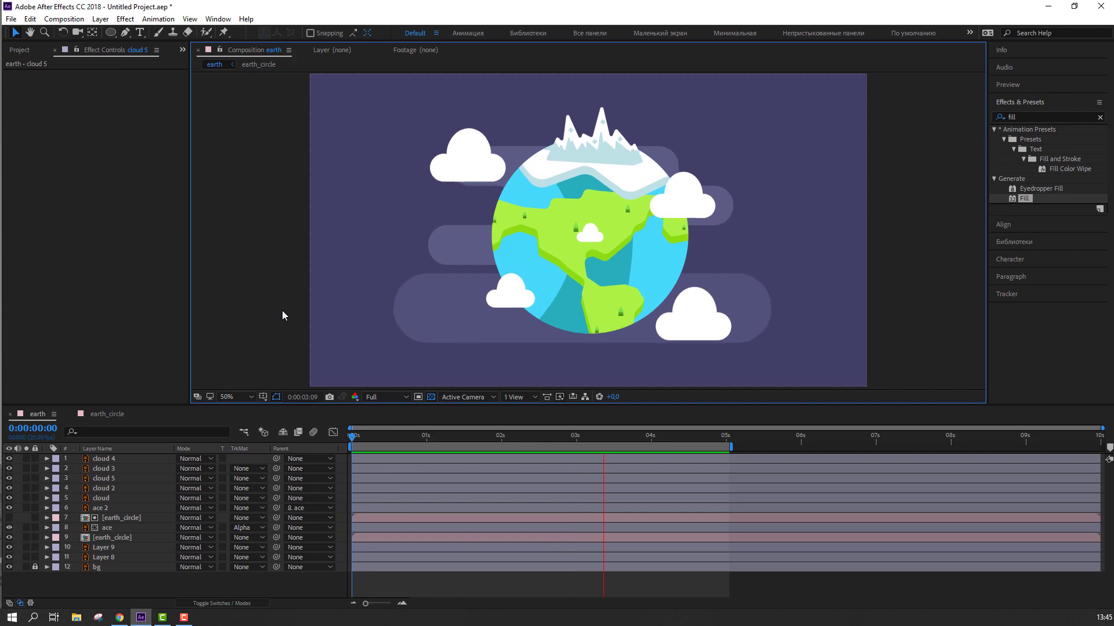
pyautogui.press('space')
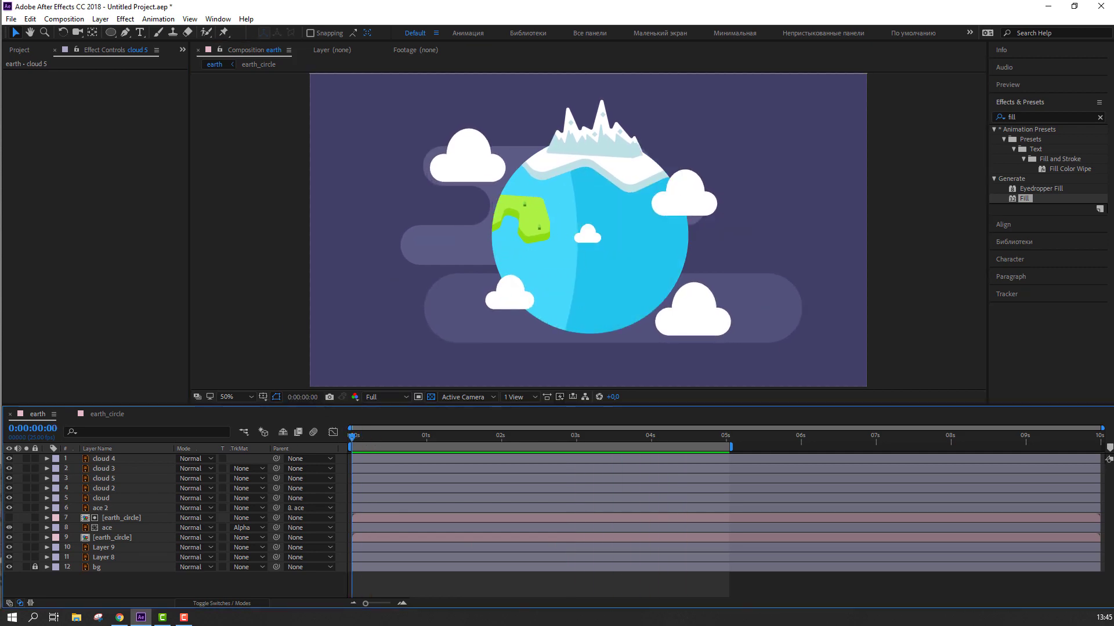